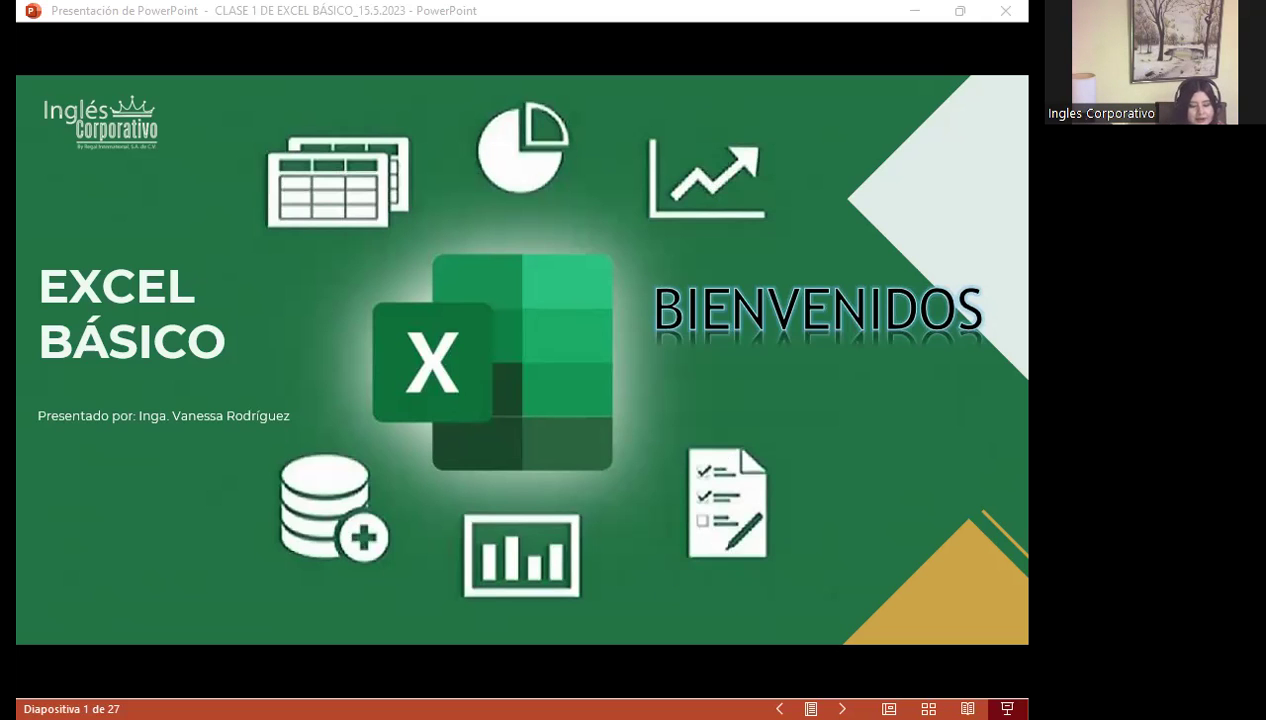
- Advance the slideshow to slide 2, the facilitator and training centre slide
key(Right)
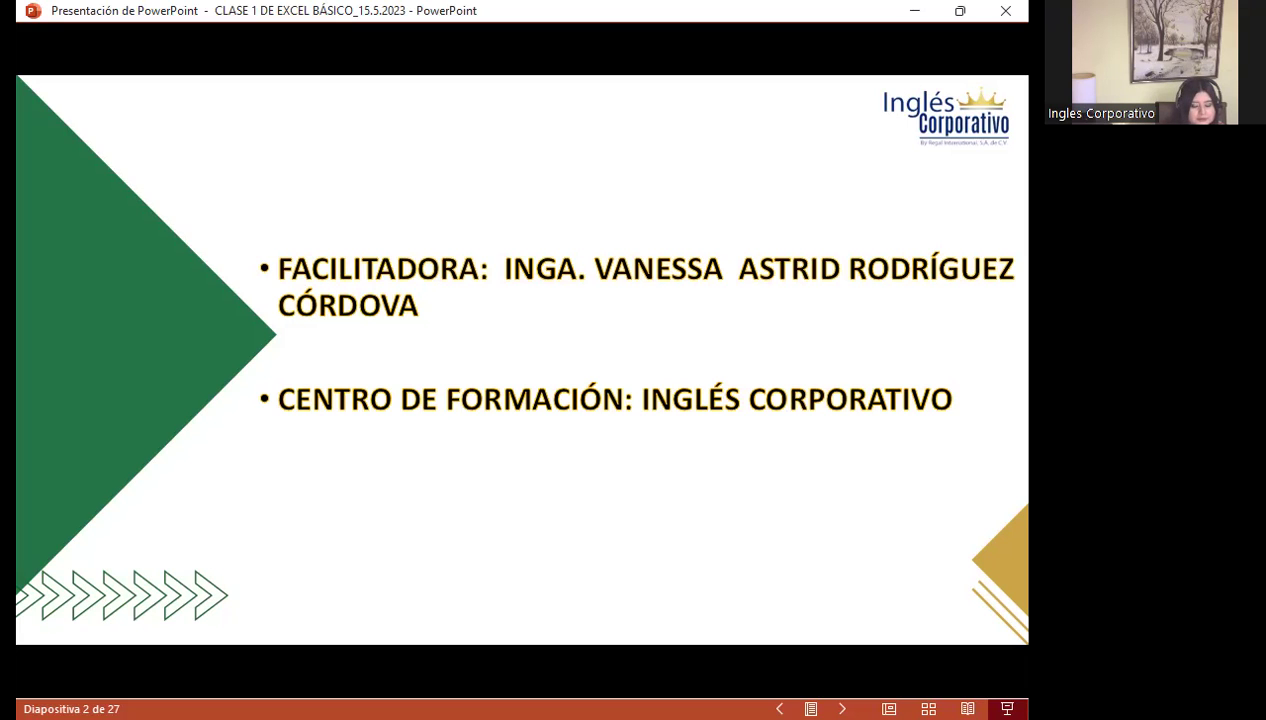
- Advance to slide 3, 'Normas de convivencia', listing the four class conduct rules
key(Right)
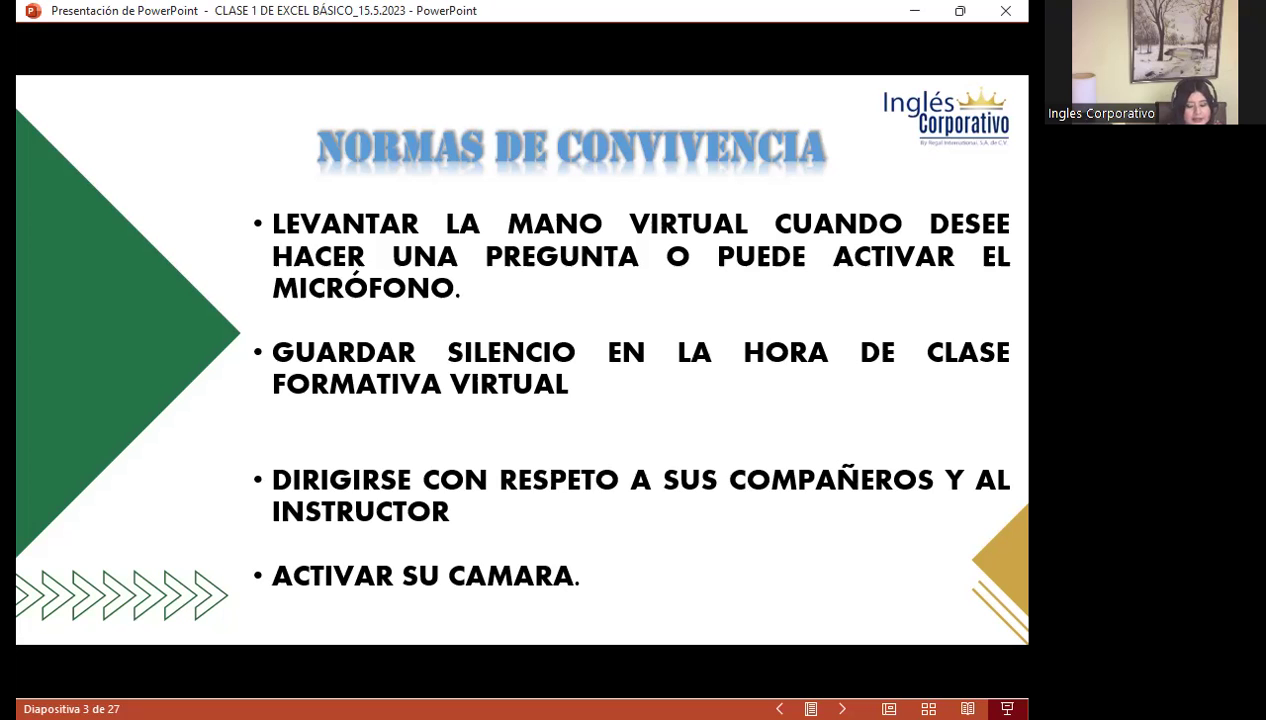
- Advance to slide 4, 'Fechas del curso', showing the course schedule and dates
key(Right)
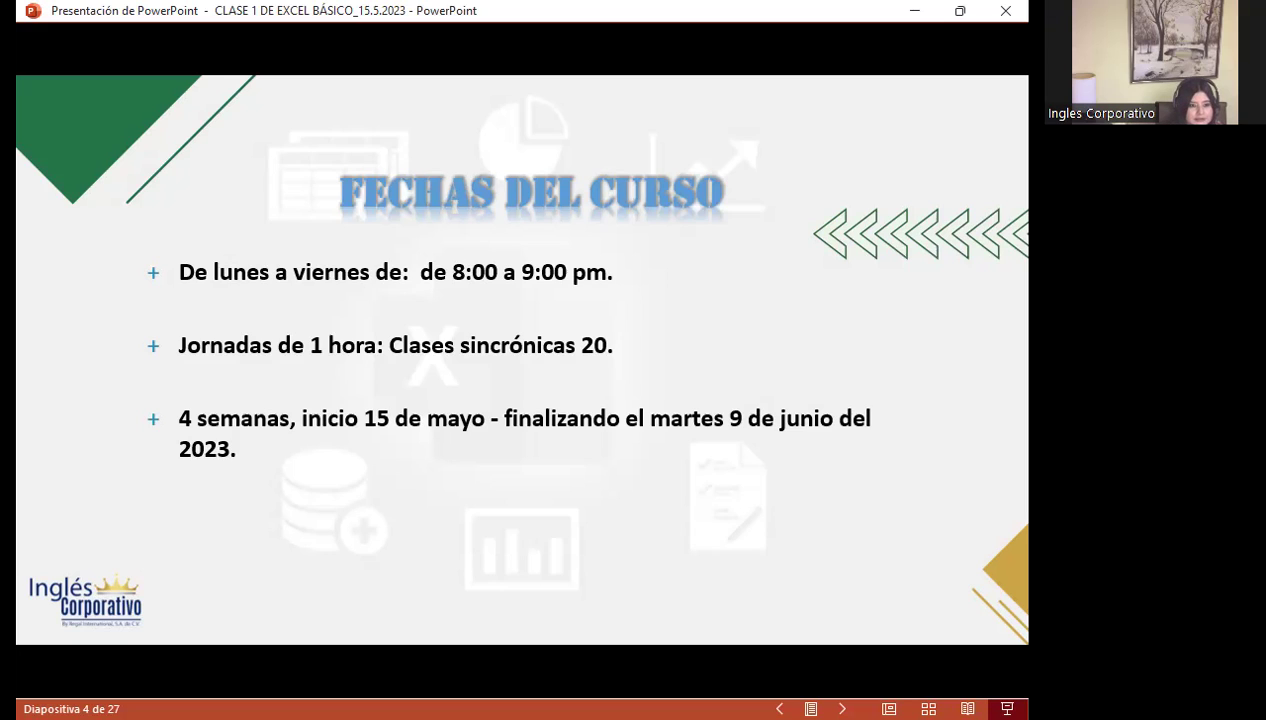
- Advance to slide 5 of 27, 'Objetivo general', with the Excel básico course objective
key(Right)
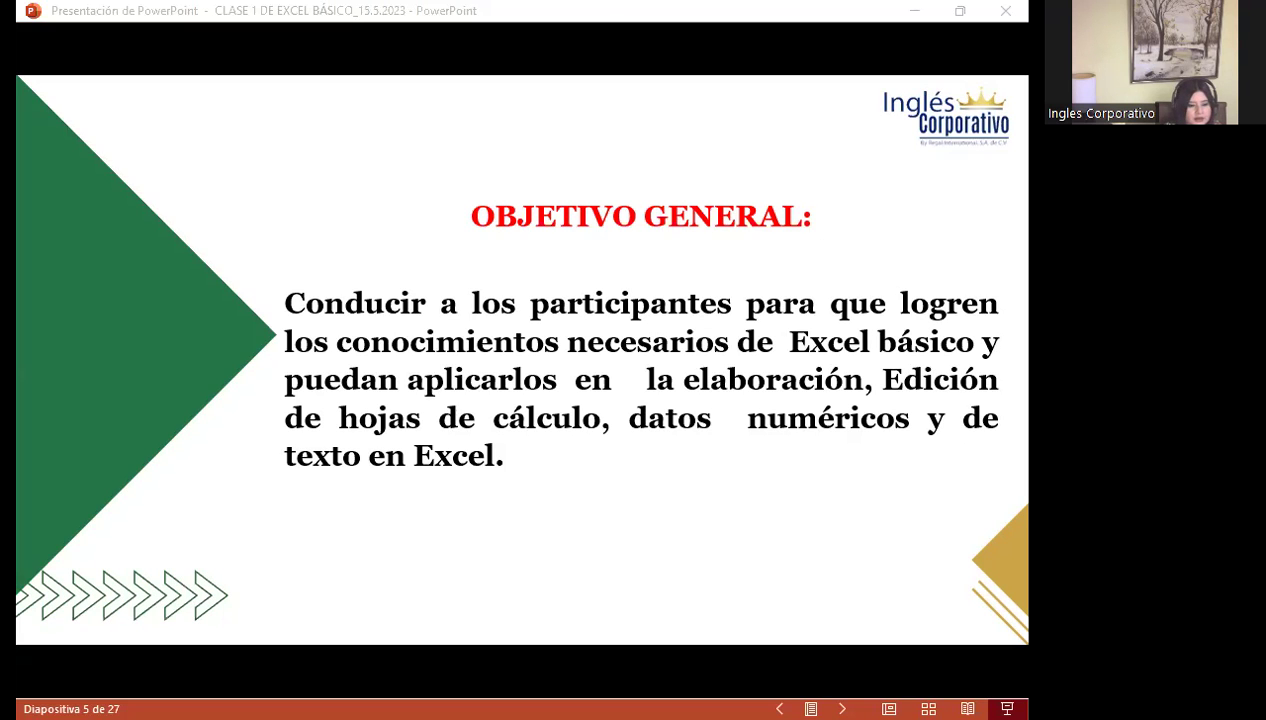
- Switch from the PowerPoint slideshow to the Firefox window with the Inglés Corporativo dashboard
key(alt+Tab)
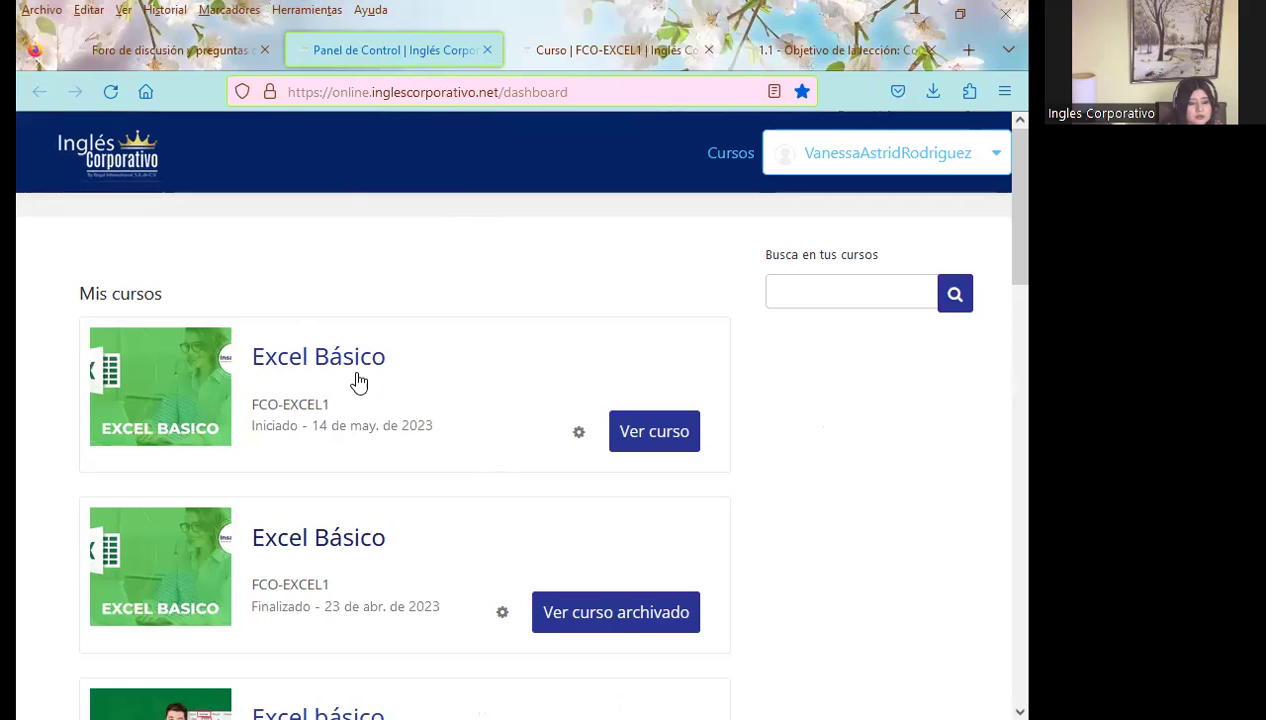
- Go to the Excel Básico course page and open the Sección 1 homework unit in a new tab
click(588, 58)
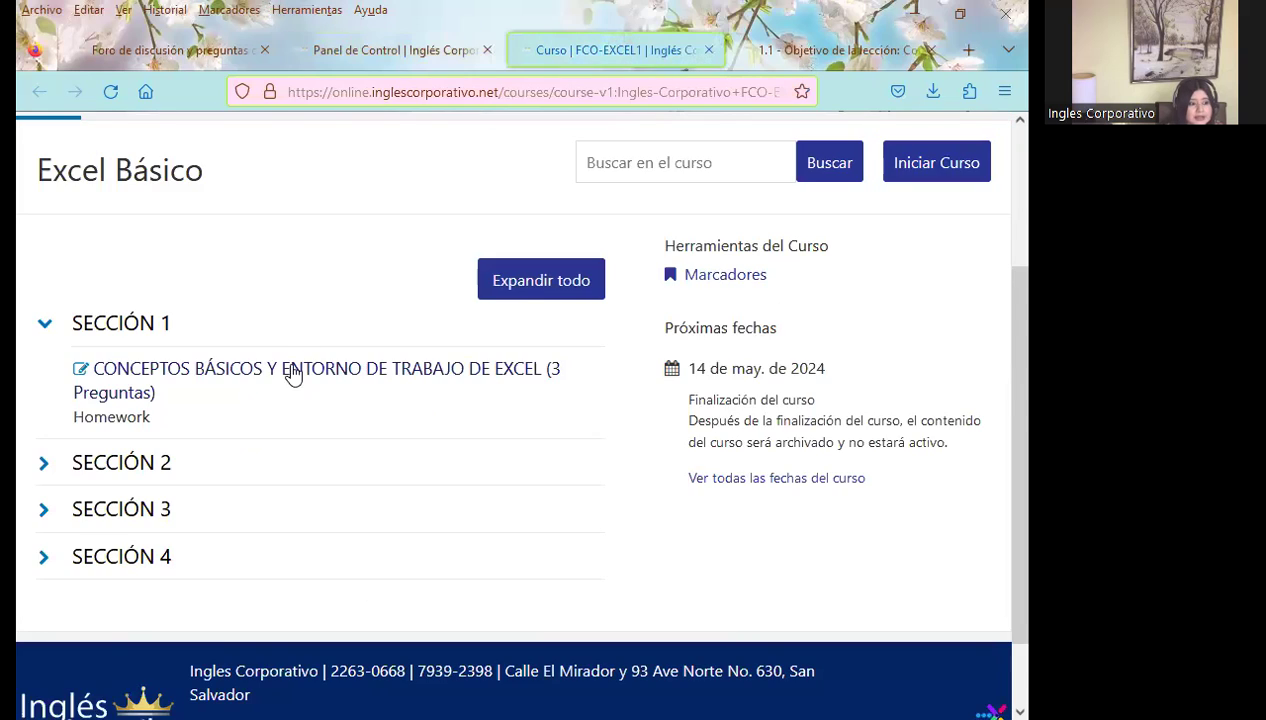
scroll(268, 418, up, 2)
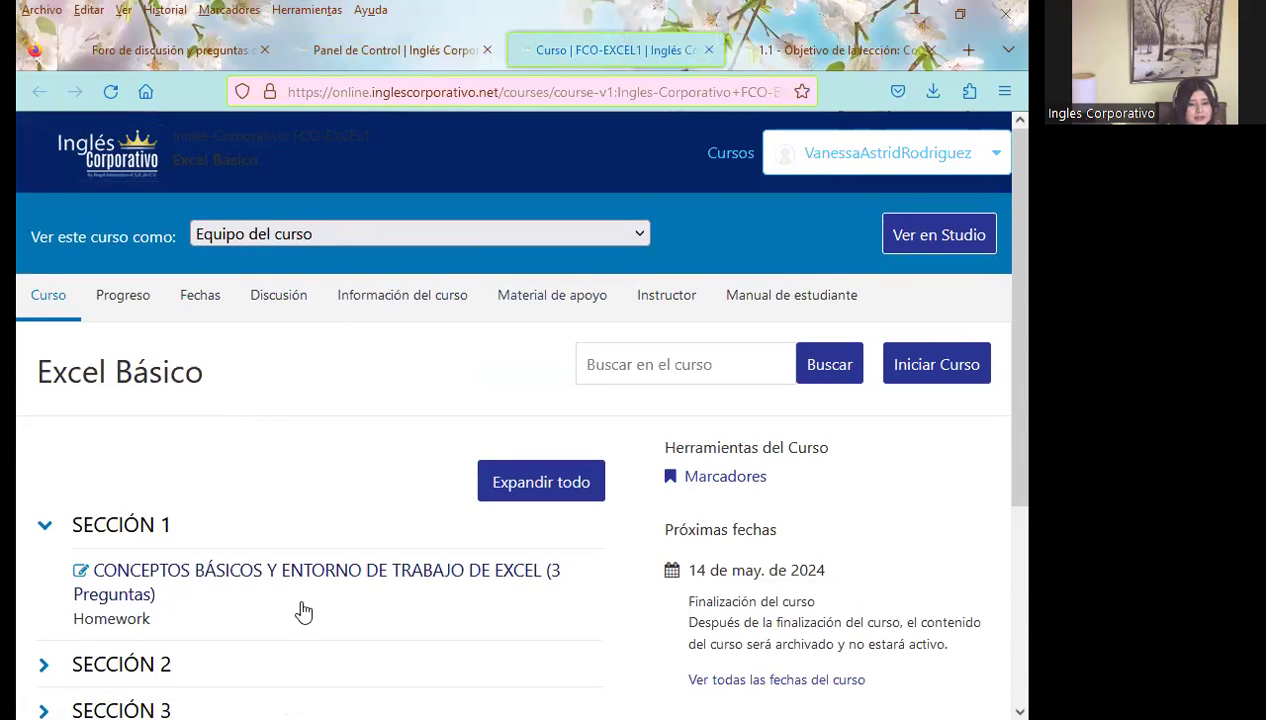
scroll(642, 601, down, 1)
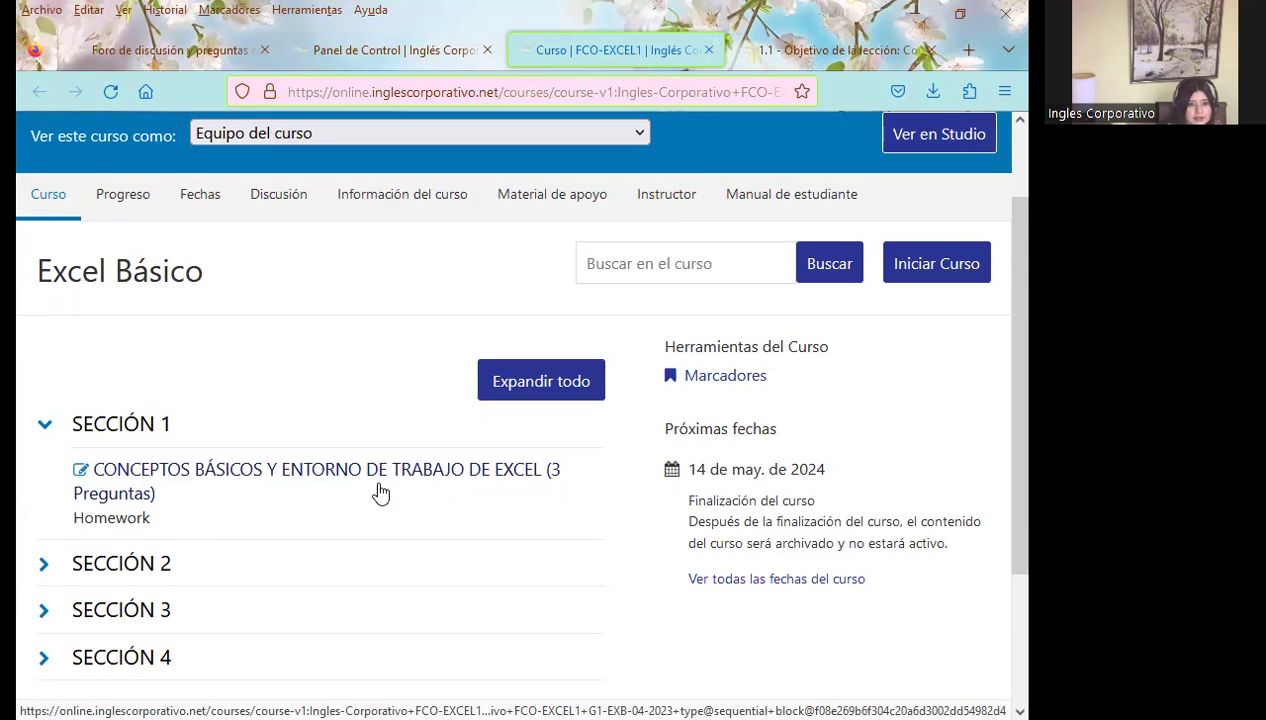
middle_click(207, 477)
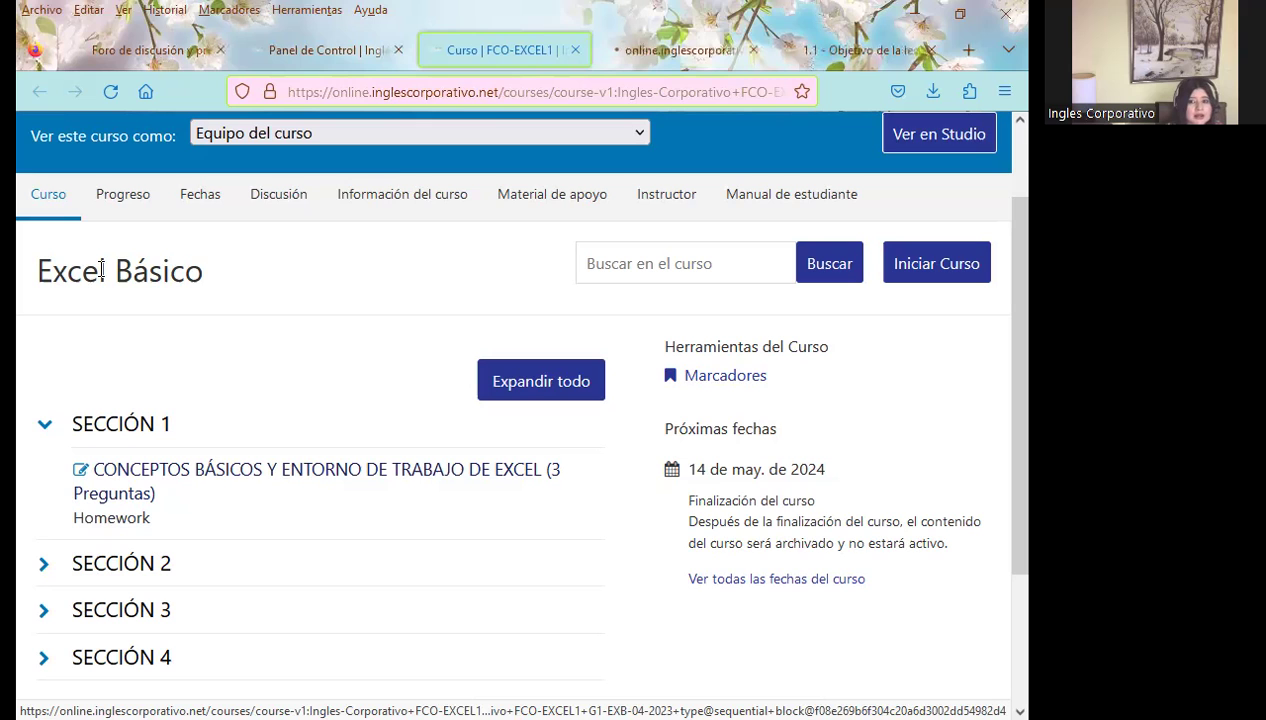
- Review the lesson 1.1 objective page from '¿Qué es Excel?' down to 'CELDA/RANGO'
click(849, 53)
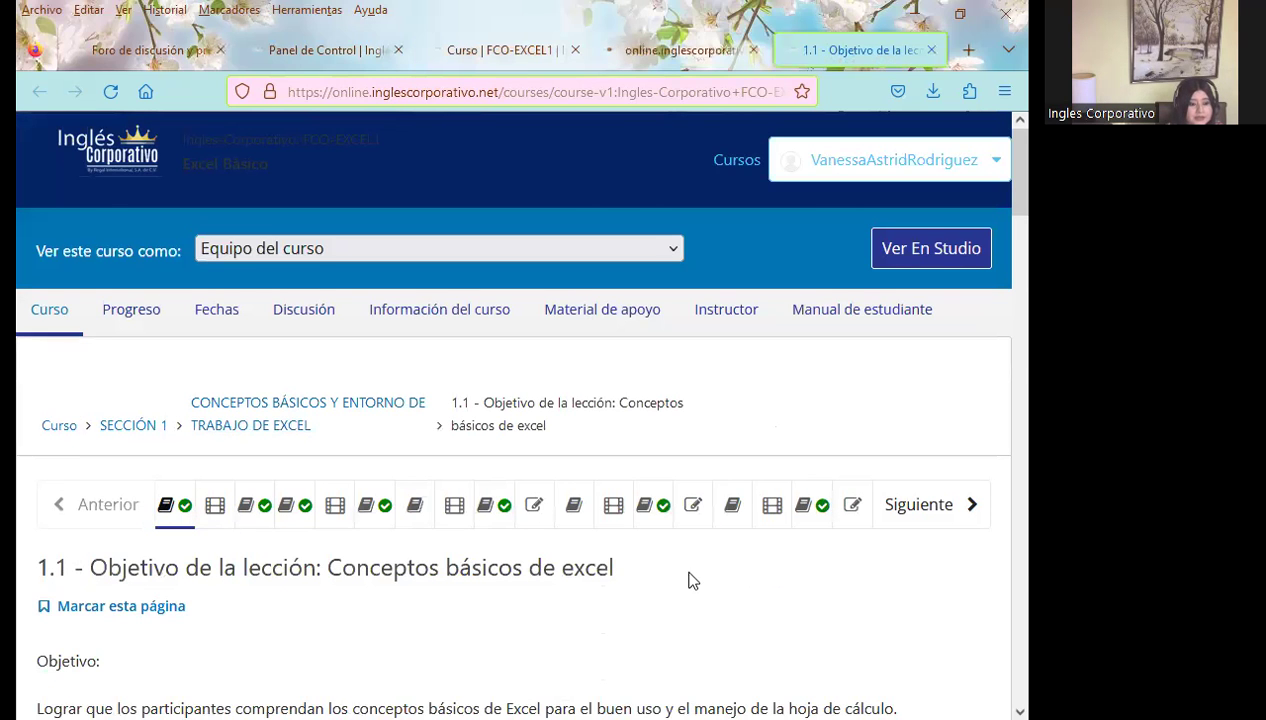
scroll(692, 580, down, 2)
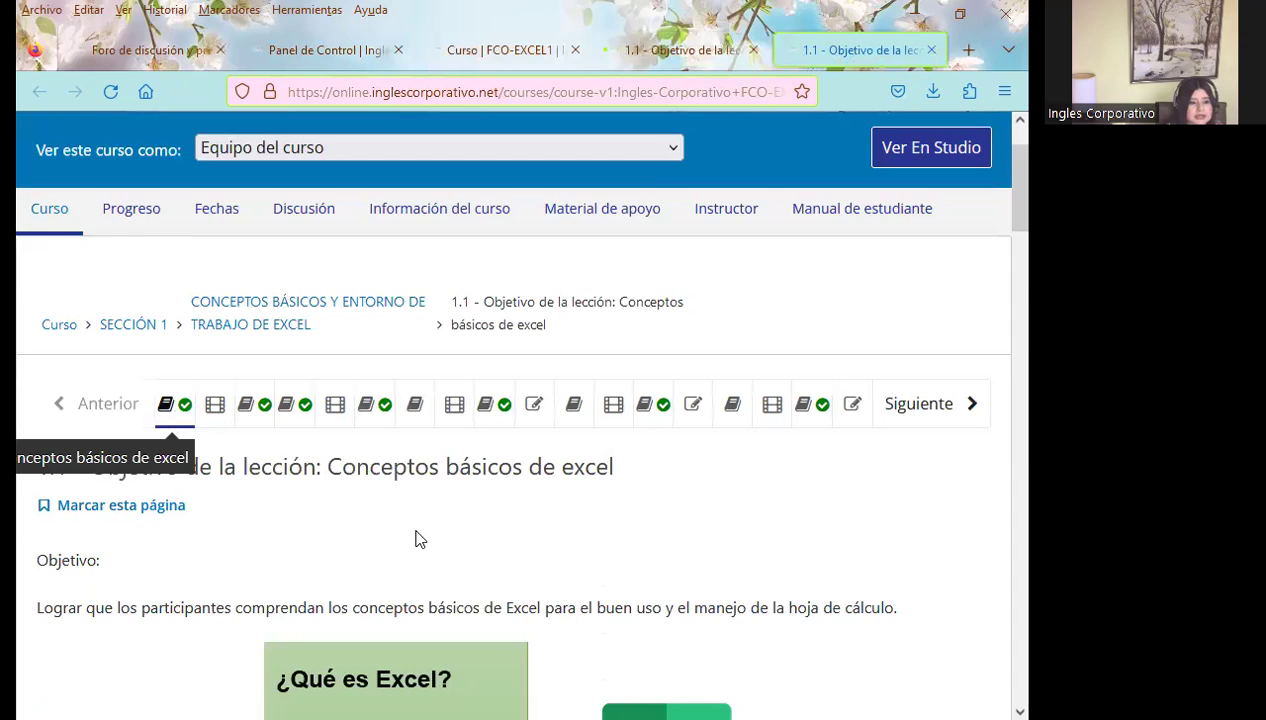
scroll(500, 432, down, 2)
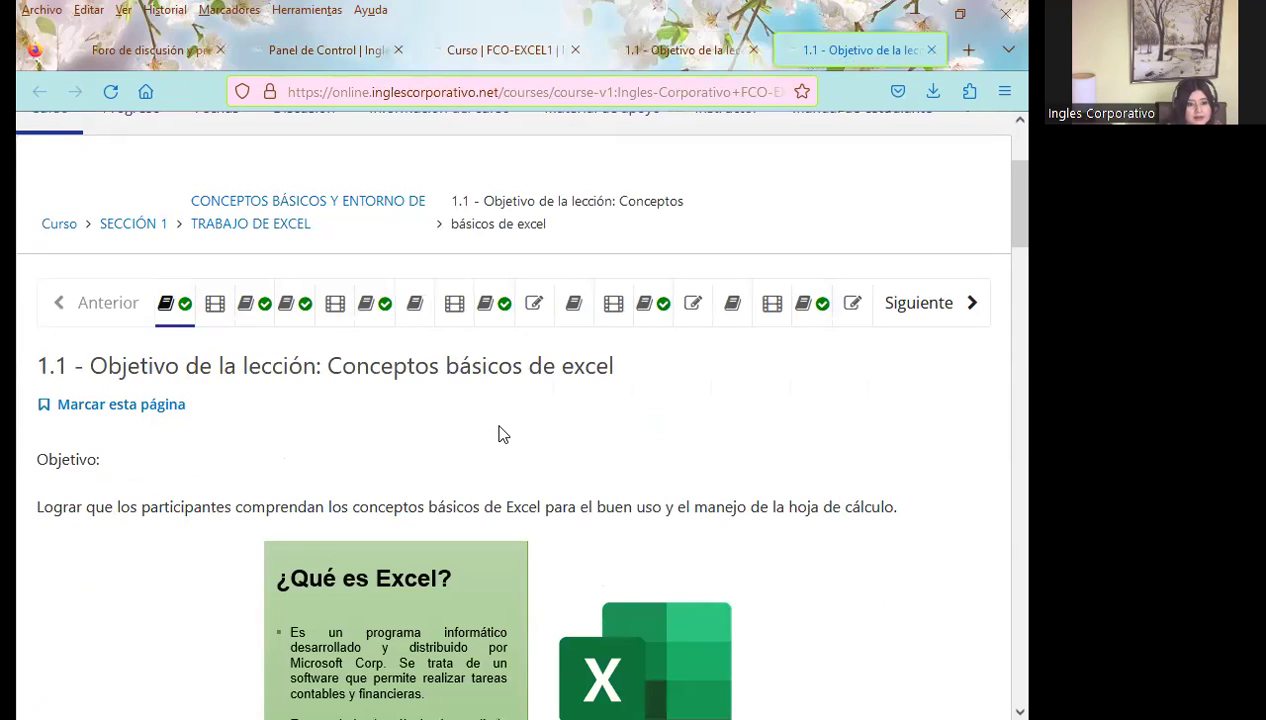
scroll(540, 520, down, 1)
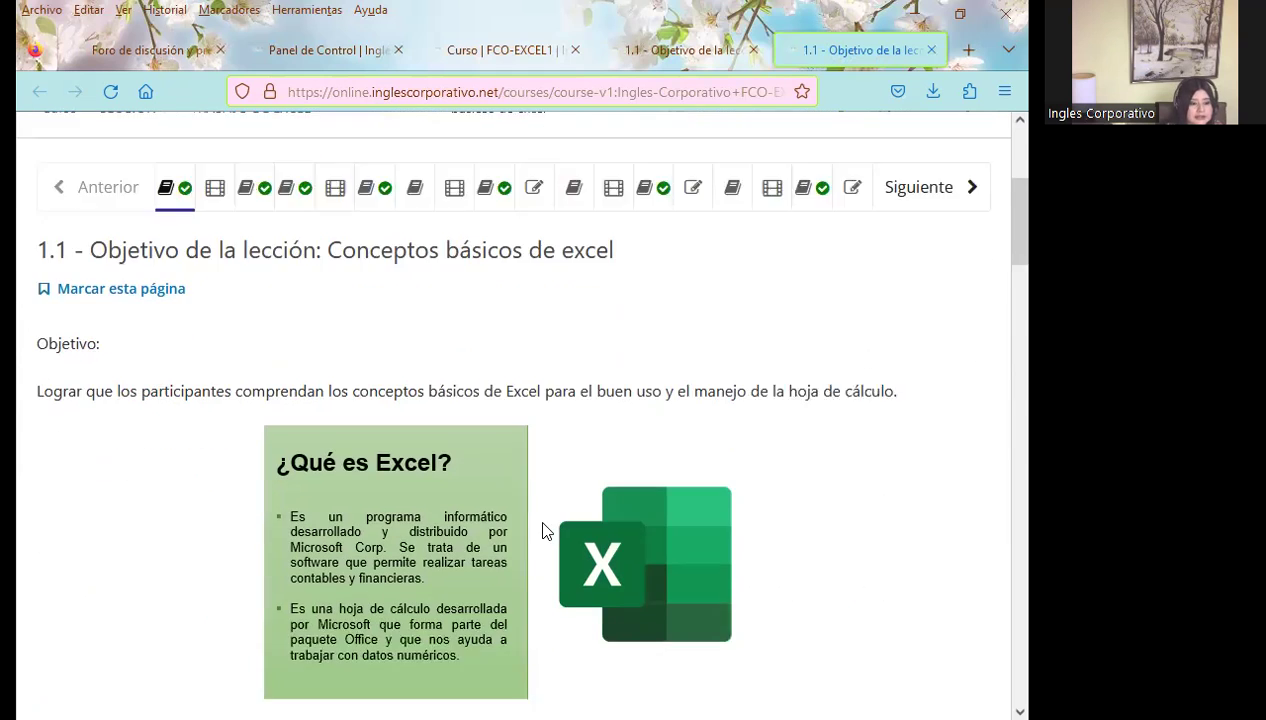
scroll(545, 520, down, 3)
scroll(576, 505, down, 2)
scroll(582, 512, down, 3)
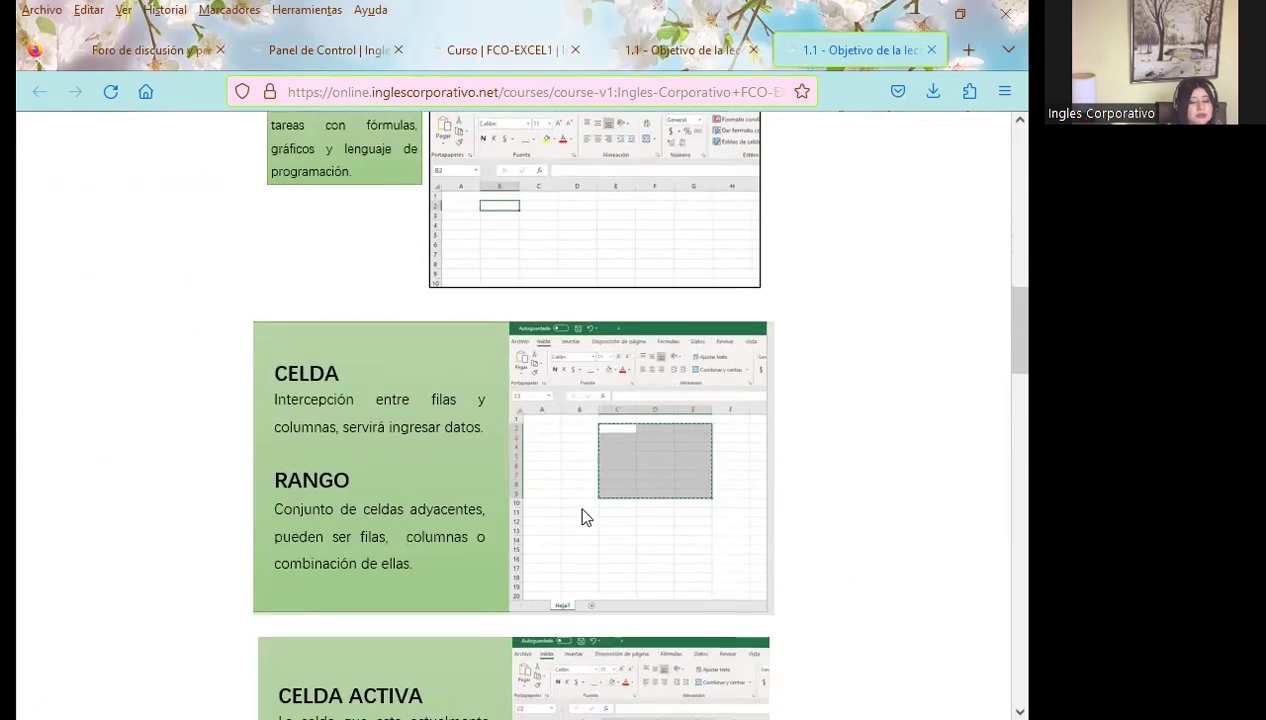
scroll(586, 515, down, 3)
scroll(570, 500, up, 5)
scroll(560, 497, up, 2)
scroll(550, 505, up, 3)
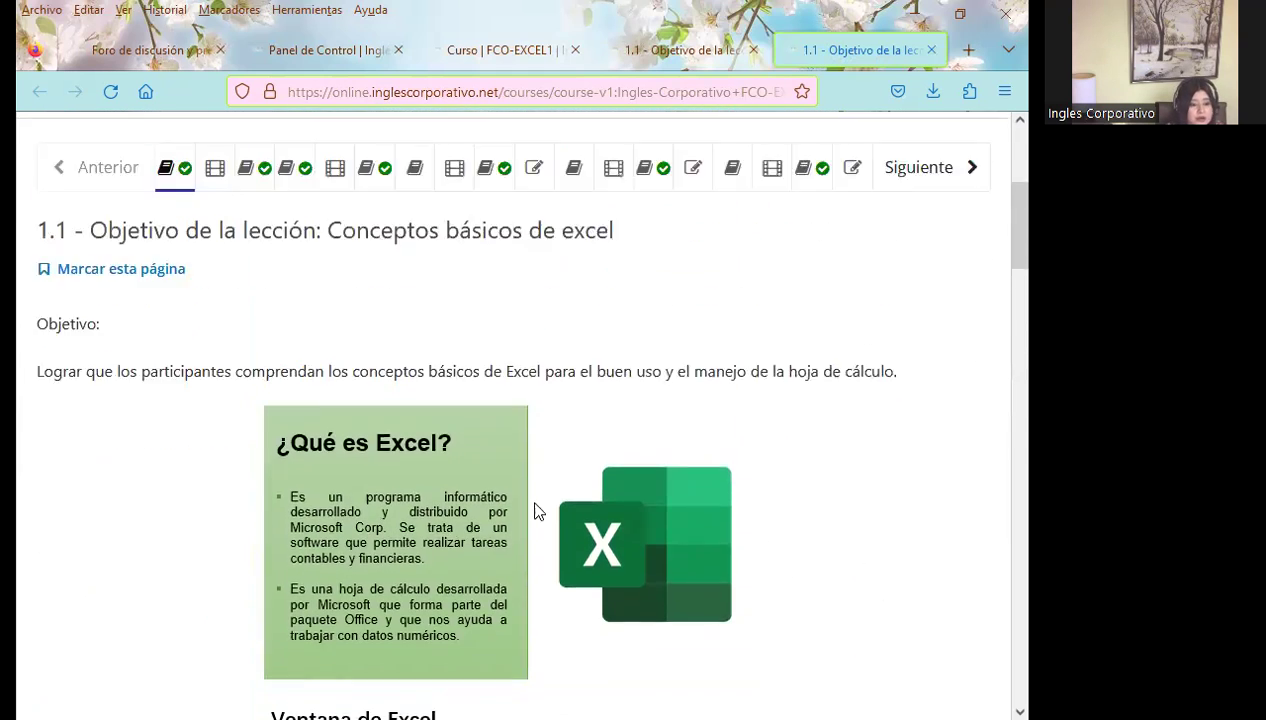
scroll(450, 515, up, 3)
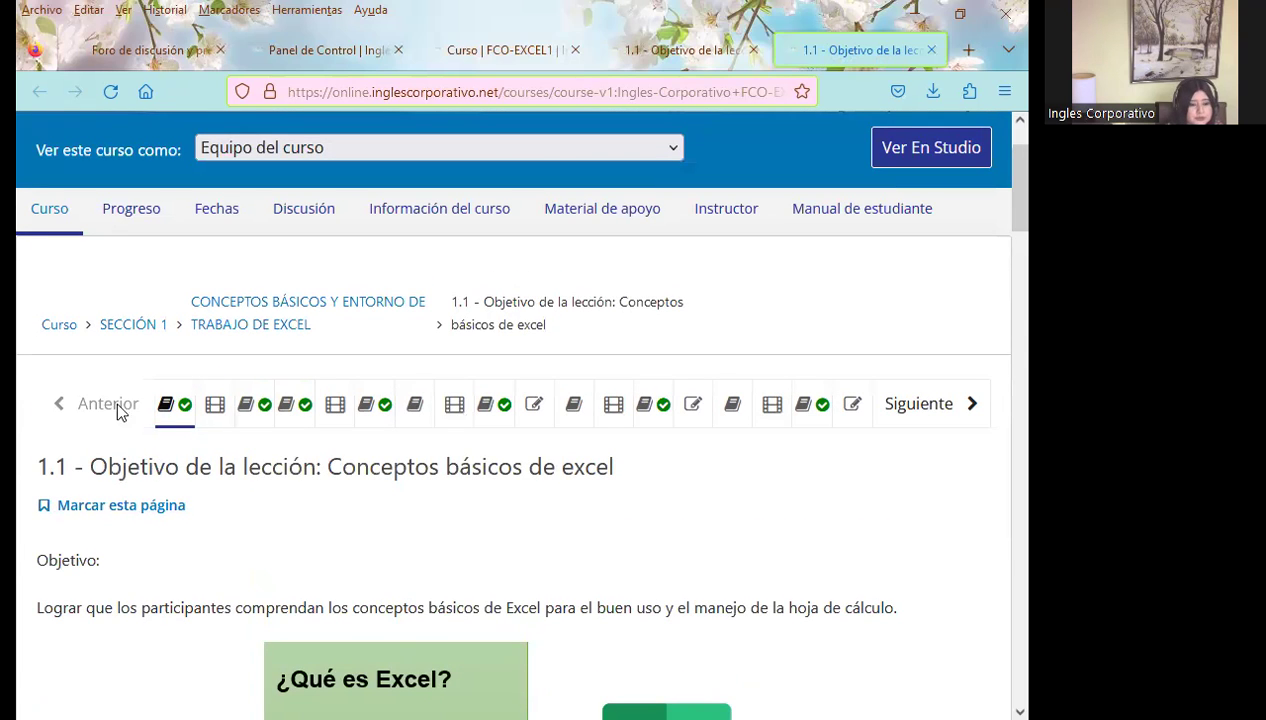
scroll(610, 222, up, 1)
middle_click(610, 212)
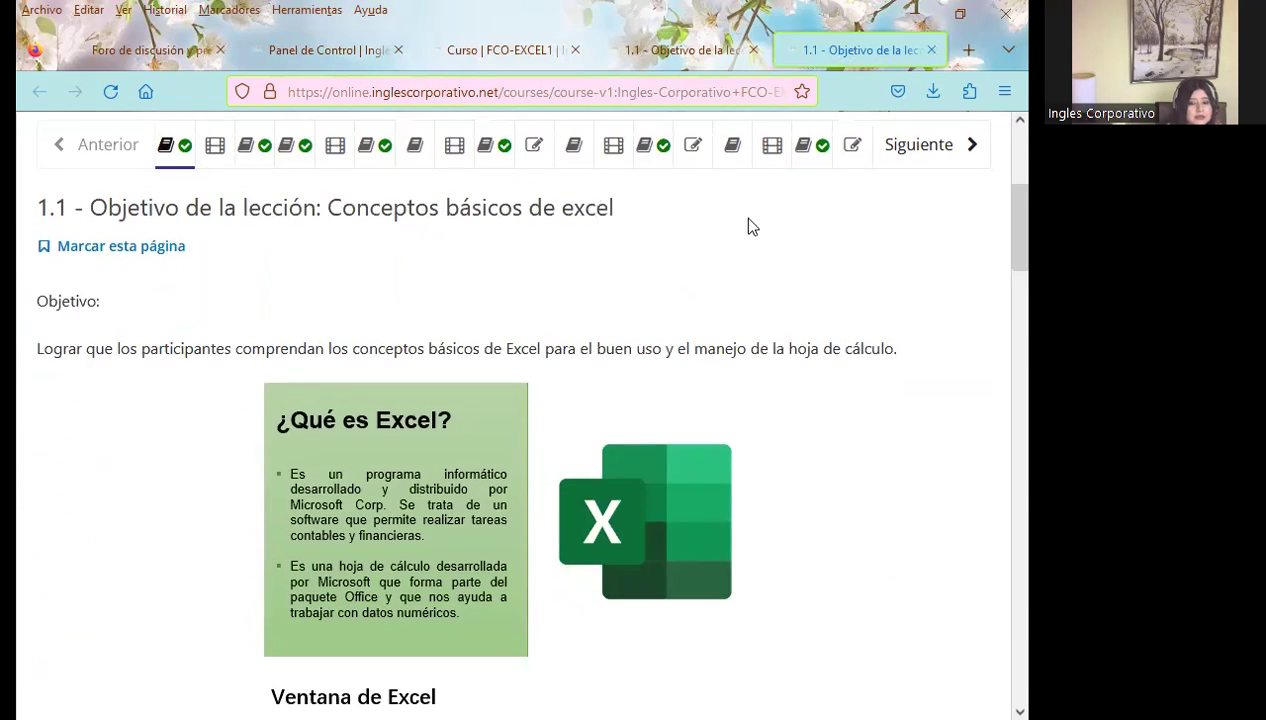
click(749, 226)
scroll(735, 353, up, 3)
scroll(585, 282, up, 2)
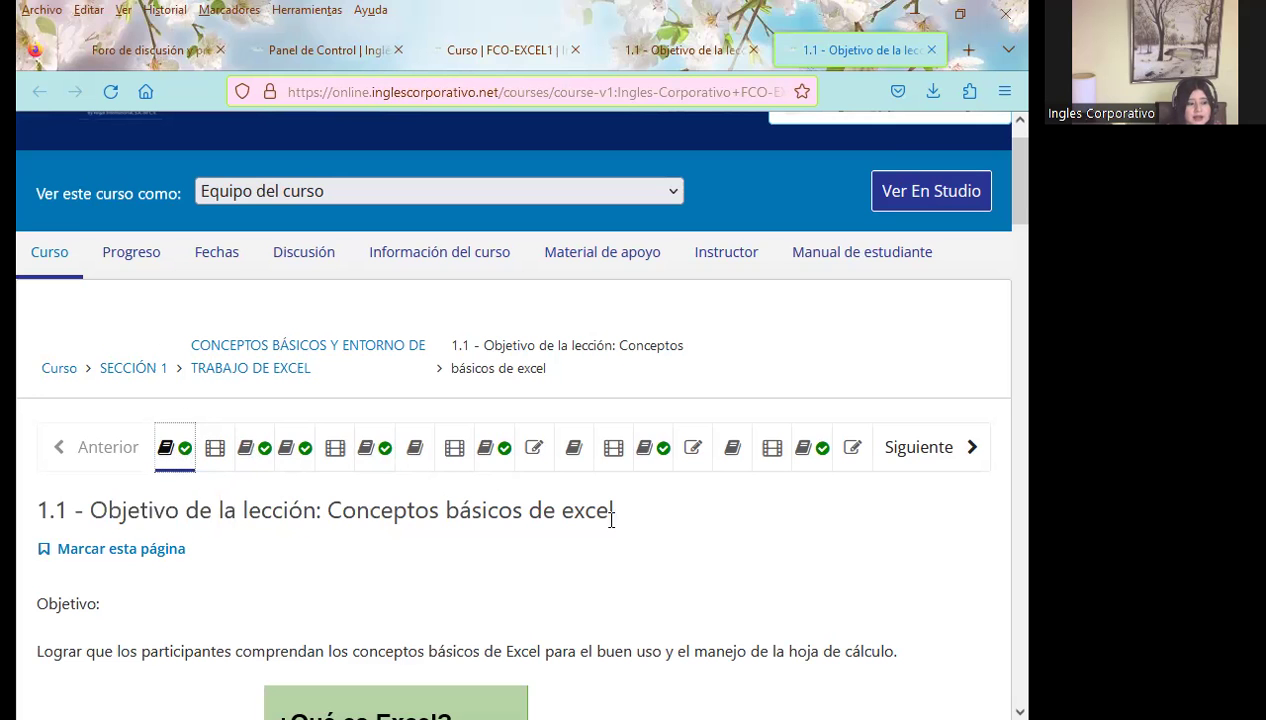
scroll(905, 542, down, 5)
scroll(905, 545, down, 5)
scroll(913, 548, down, 5)
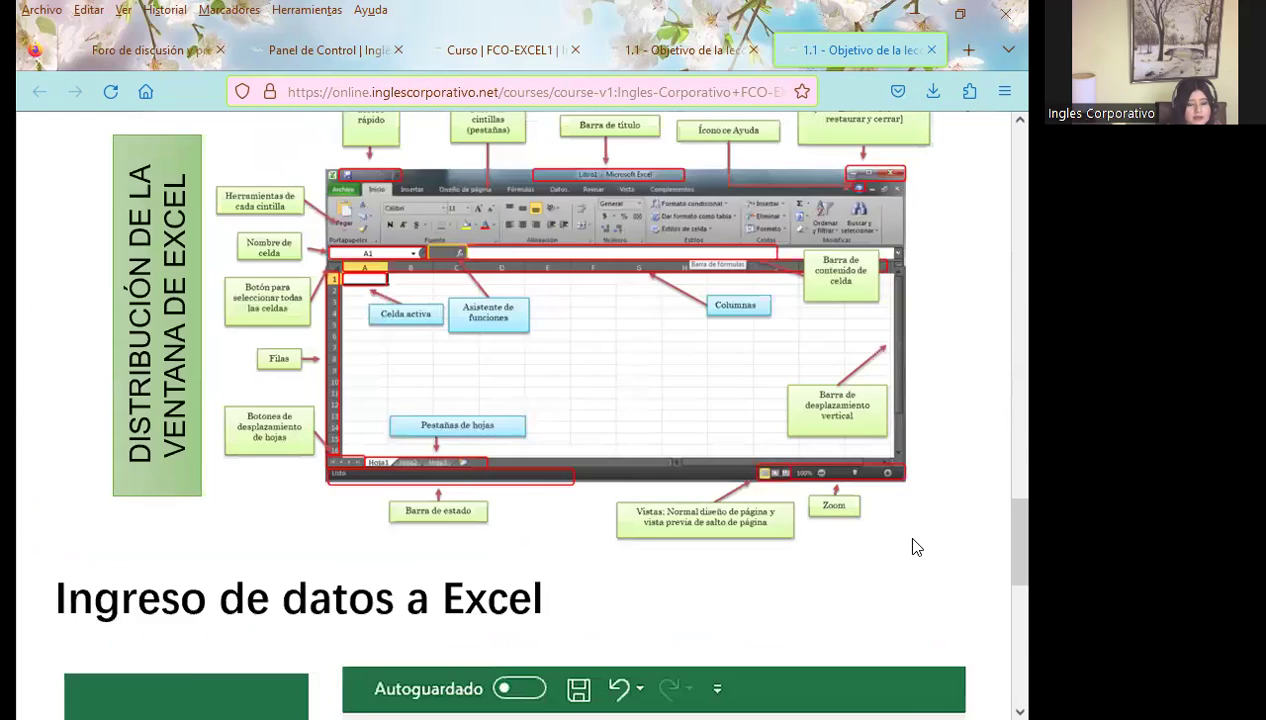
scroll(913, 545, down, 5)
scroll(920, 545, up, 10)
scroll(924, 543, up, 10)
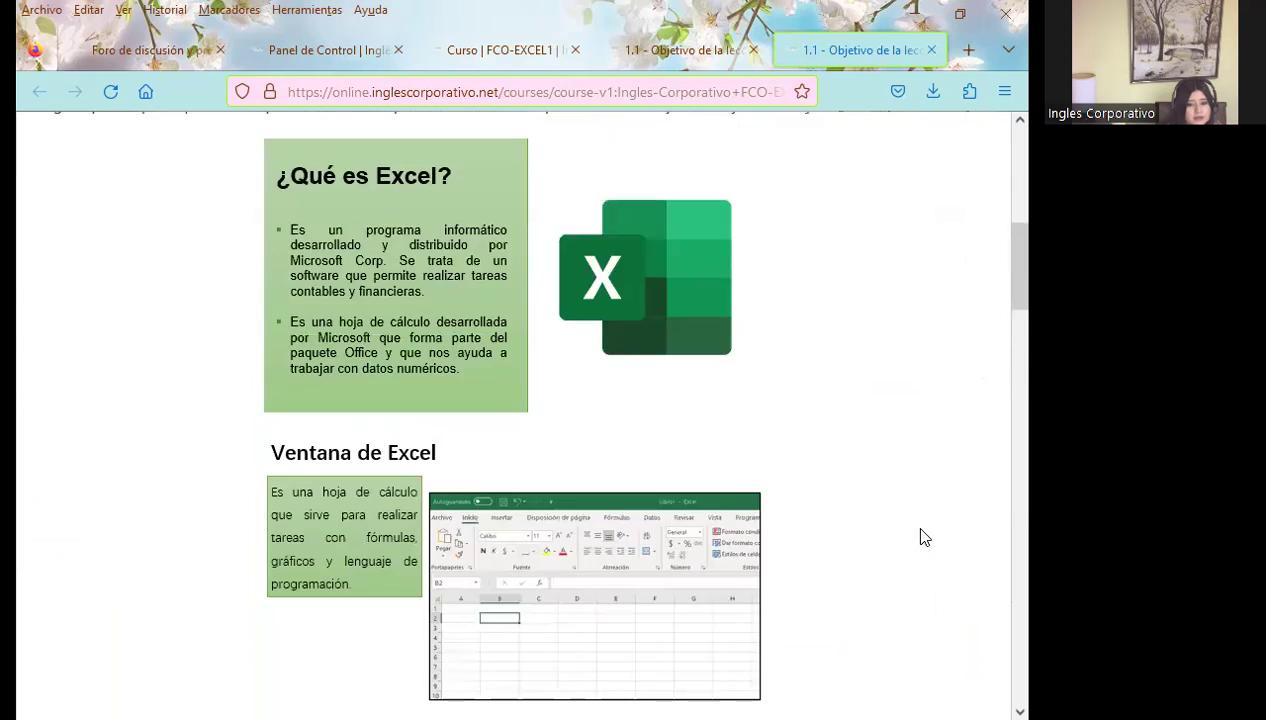
scroll(918, 537, up, 10)
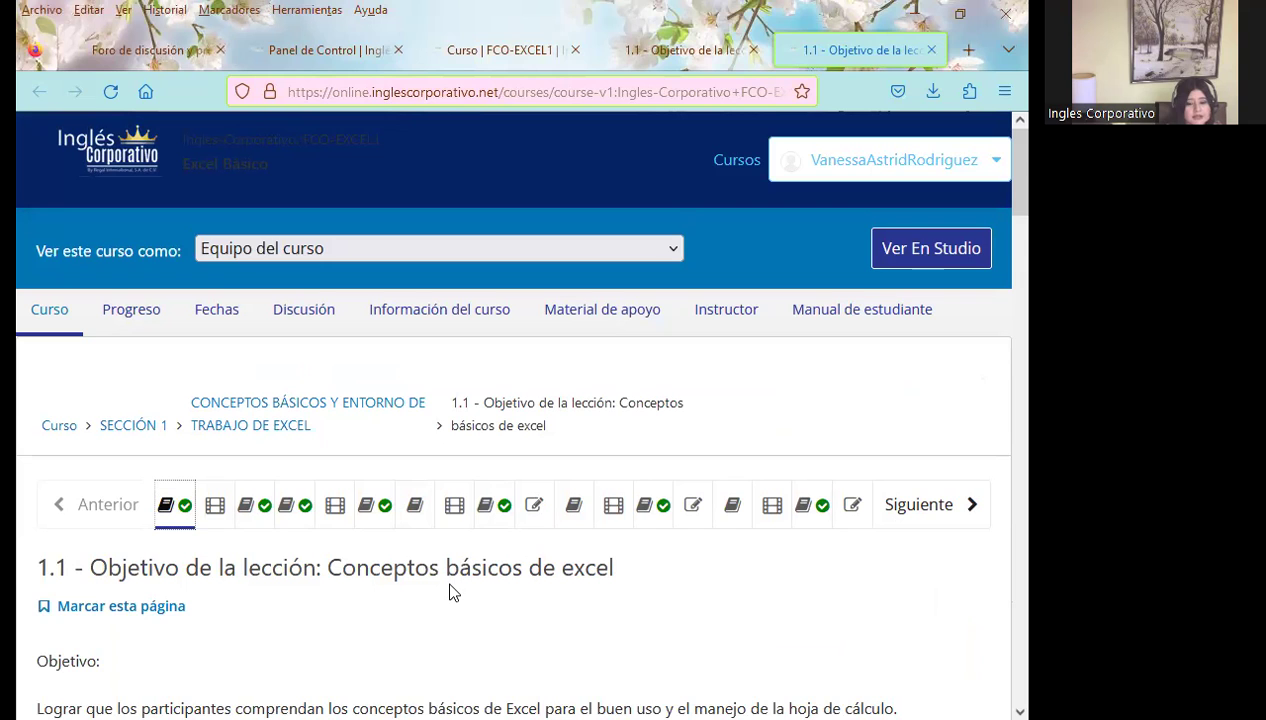
scroll(373, 545, down, 3)
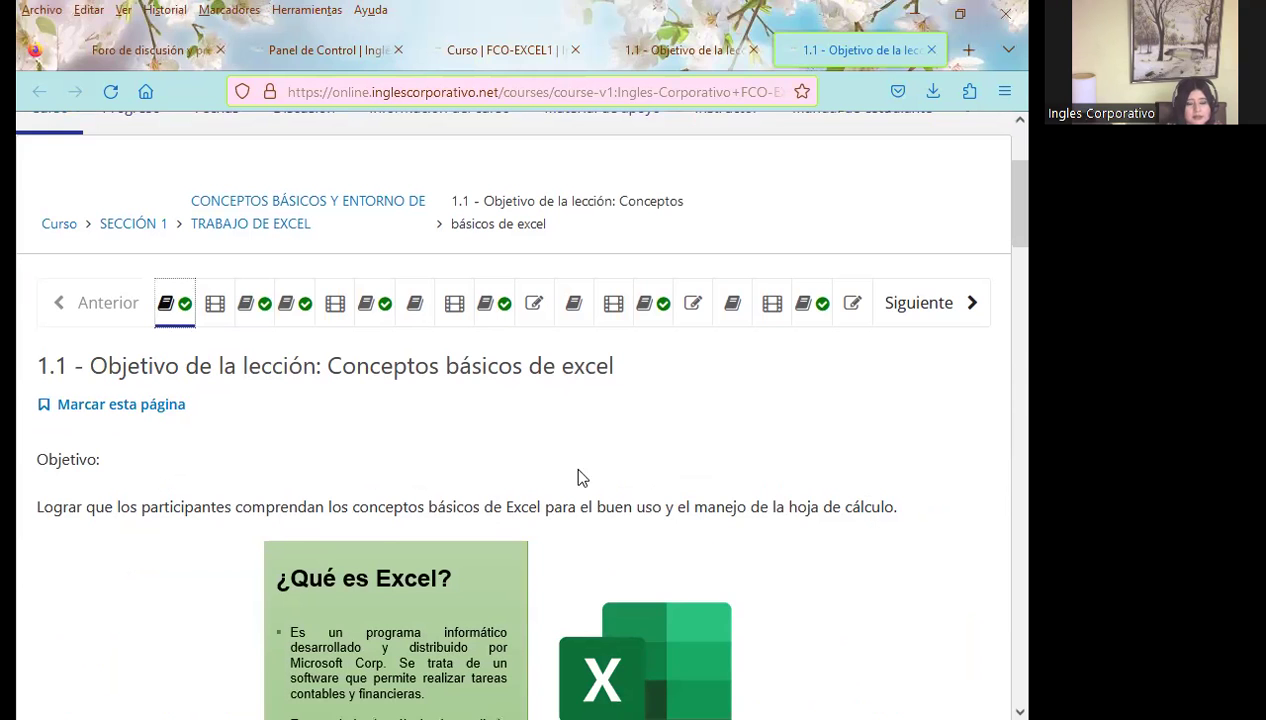
scroll(903, 549, down, 3)
scroll(903, 549, down, 1)
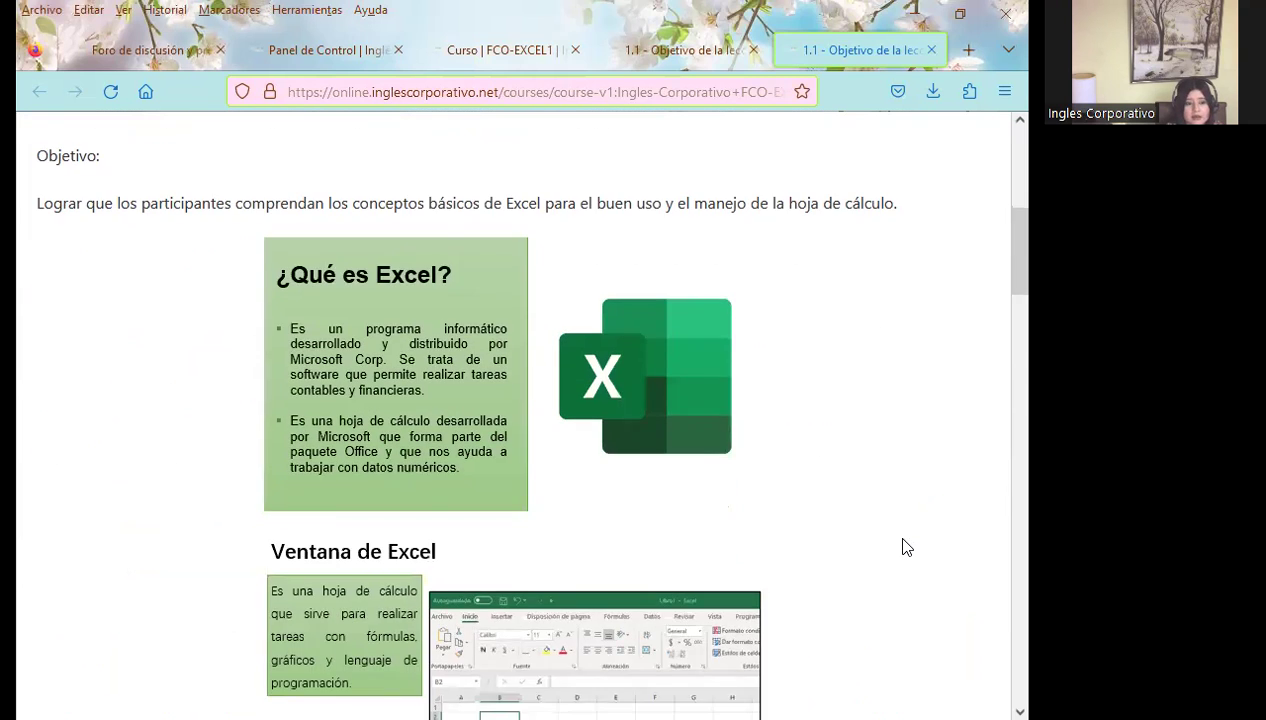
scroll(903, 549, down, 3)
scroll(905, 545, down, 3)
scroll(906, 541, down, 2)
scroll(906, 541, down, 3)
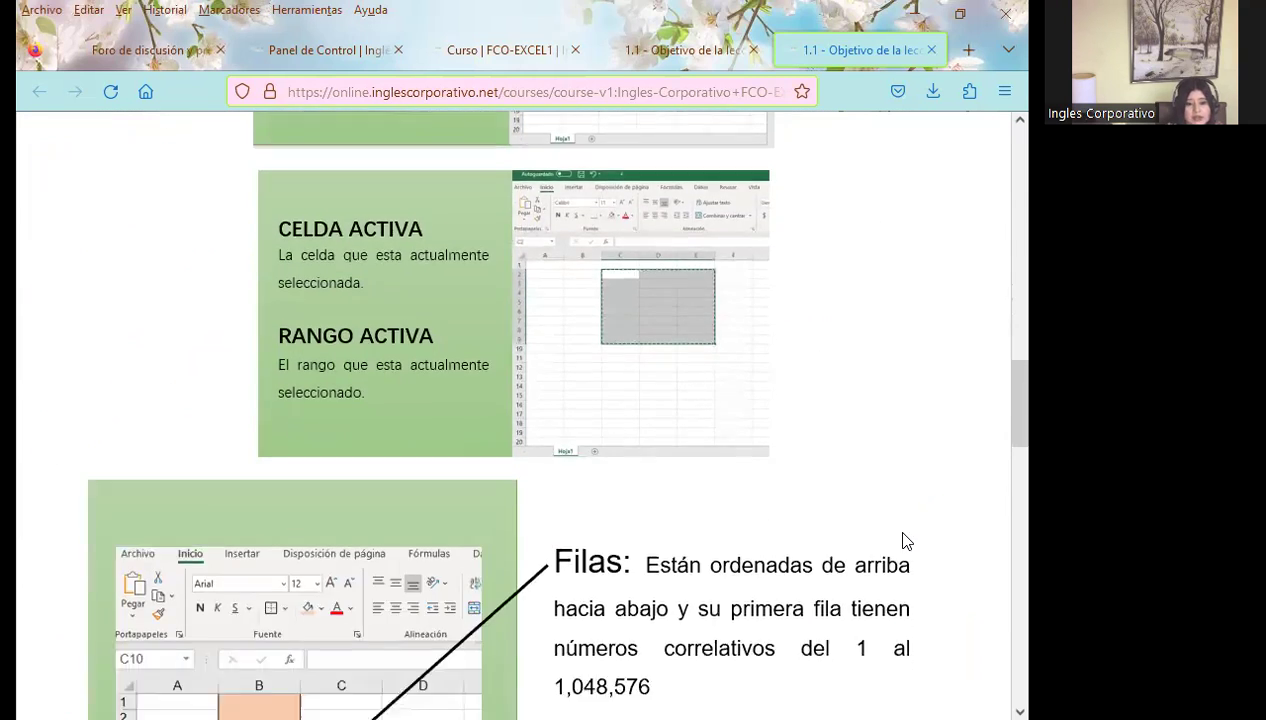
scroll(906, 539, down, 5)
scroll(907, 540, down, 2)
scroll(908, 542, up, 5)
scroll(908, 542, up, 4)
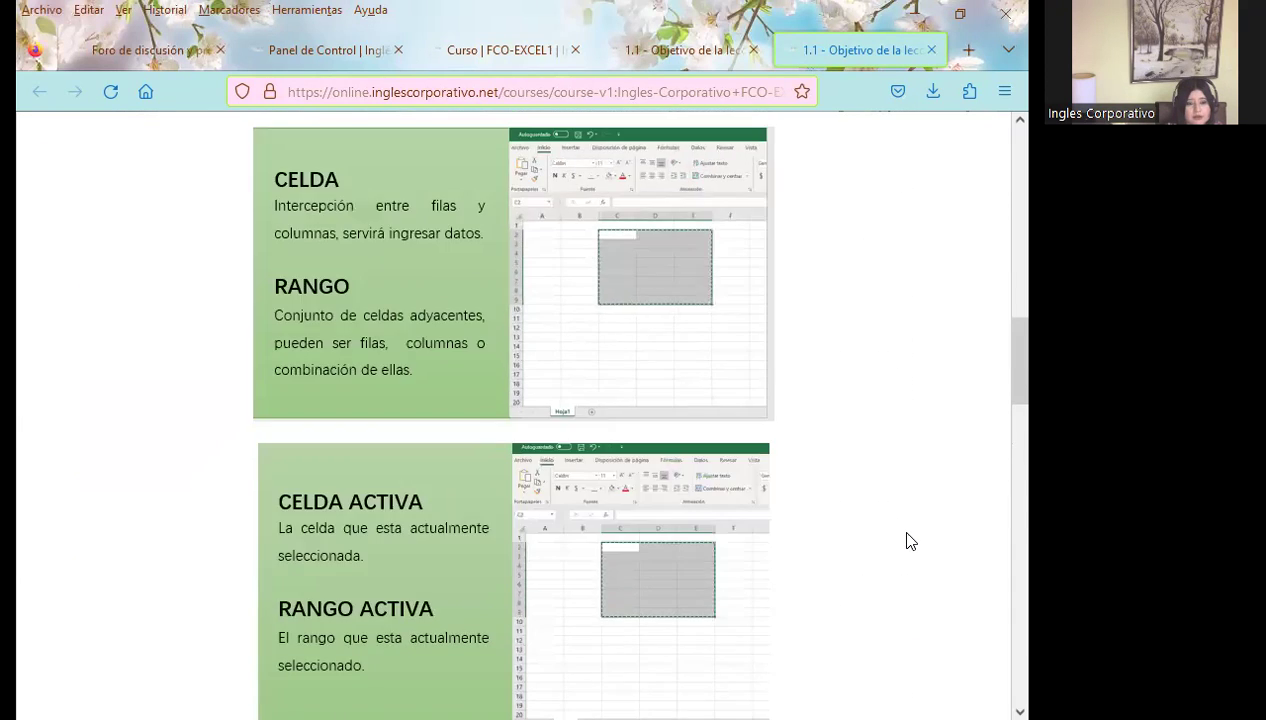
scroll(905, 540, up, 10)
scroll(905, 540, up, 4)
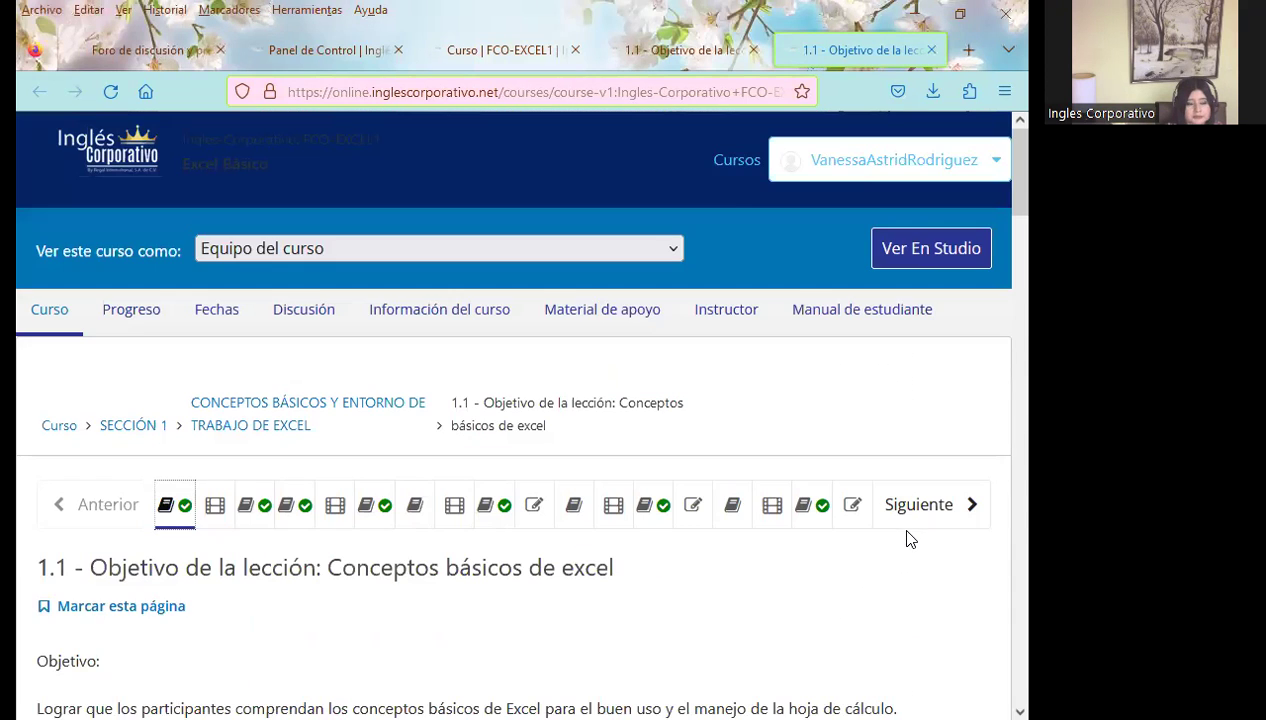
- Open the 'Videoconferencia #1 Conceptos Básicos de Excel' unit and view its embedded video
click(215, 512)
scroll(622, 602, down, 3)
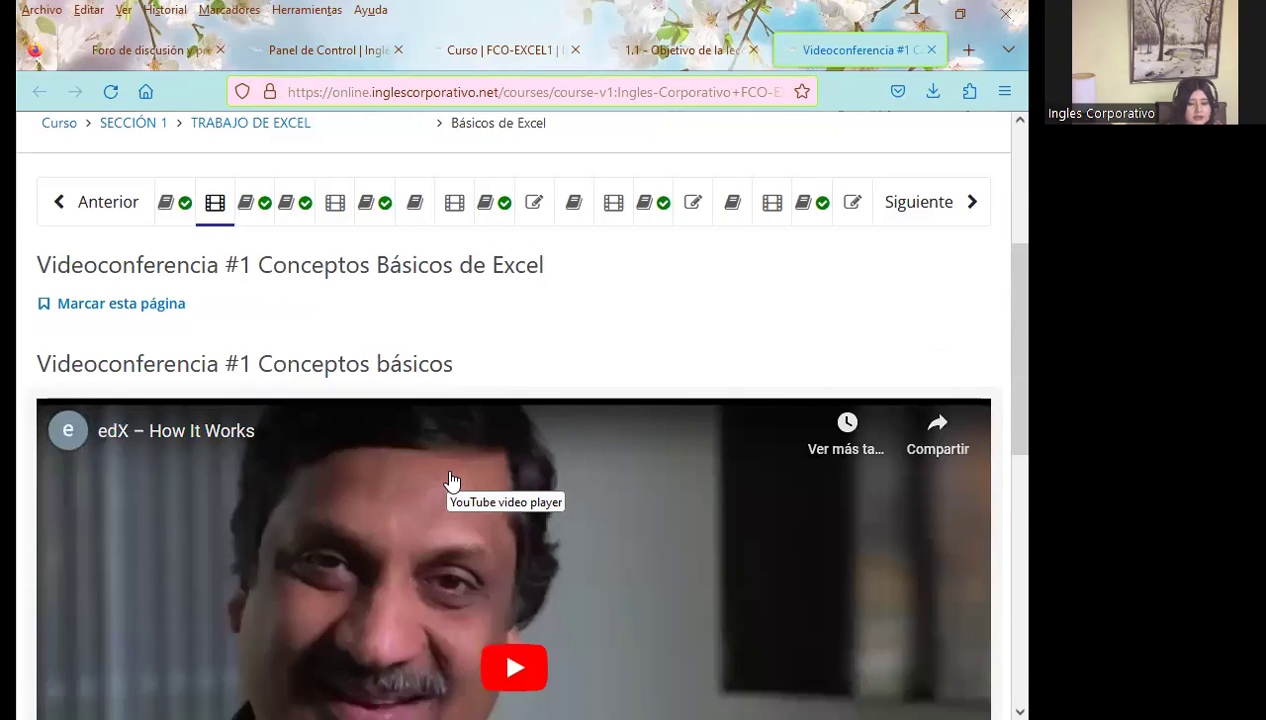
scroll(362, 574, up, 4)
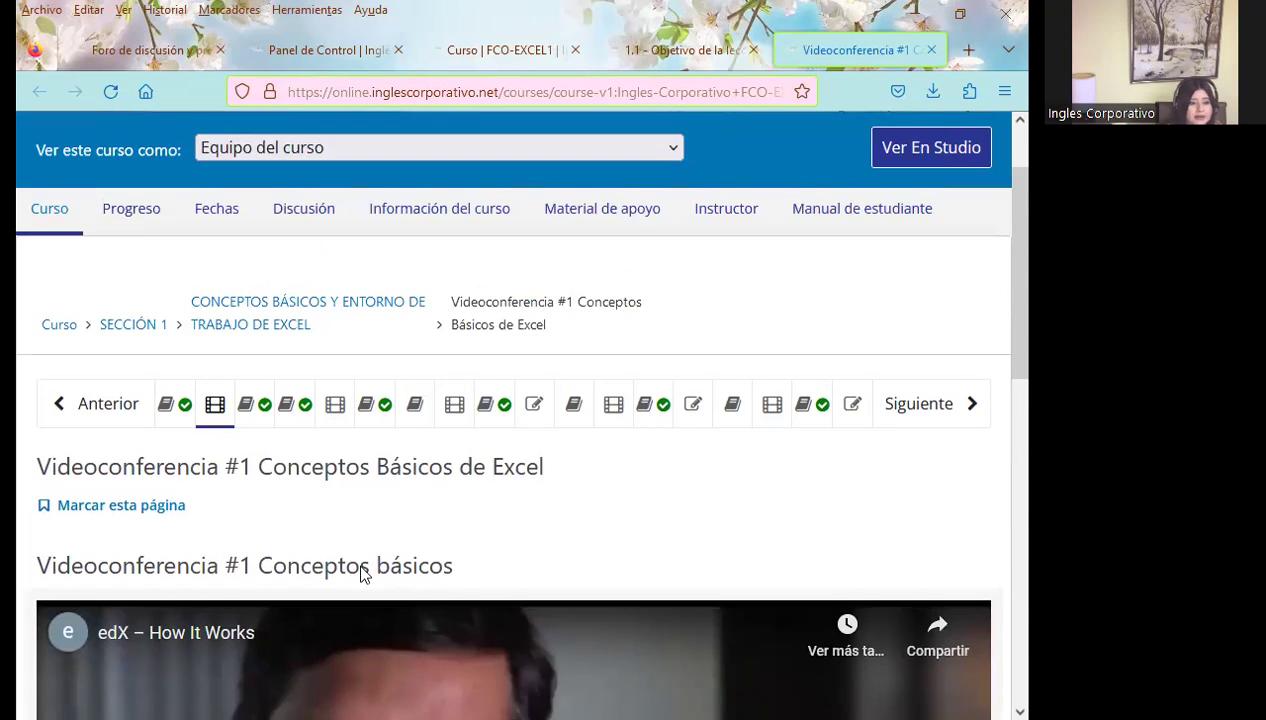
scroll(362, 574, up, 2)
- Open 'Foro de discusión y preguntas clase #1' and read its four-parts-of-Excel question
click(255, 510)
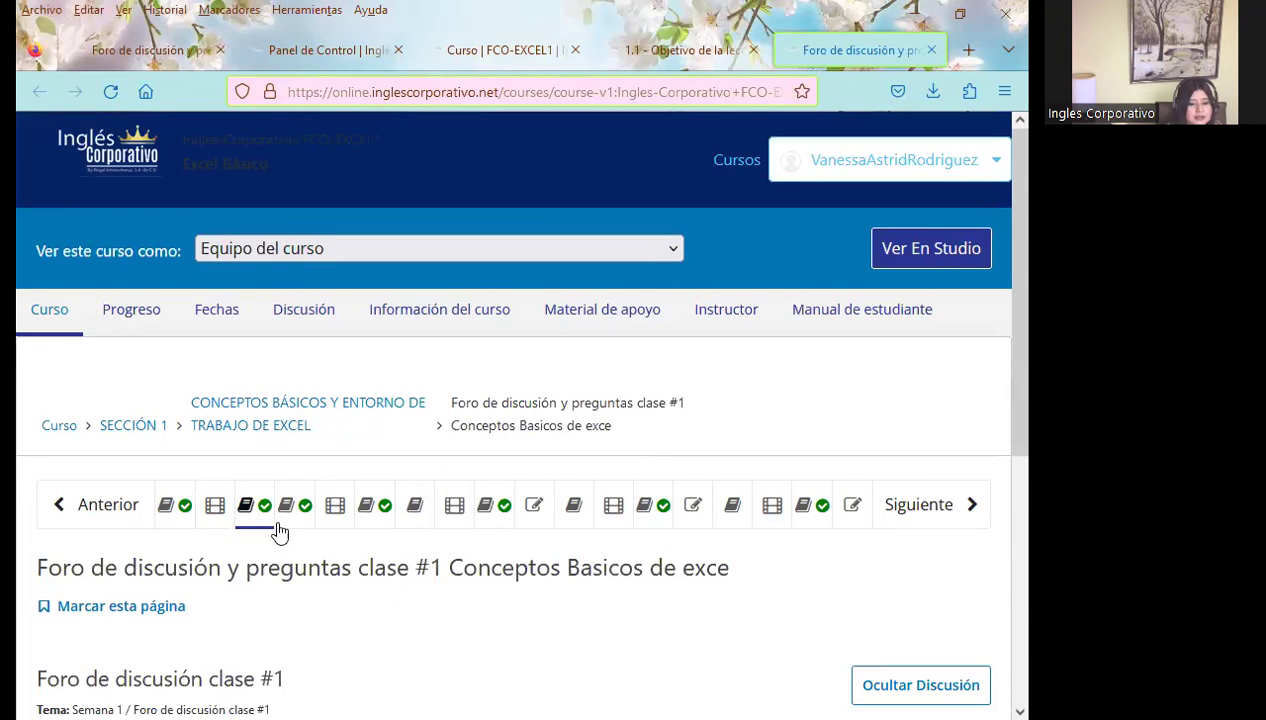
scroll(295, 555, down, 2)
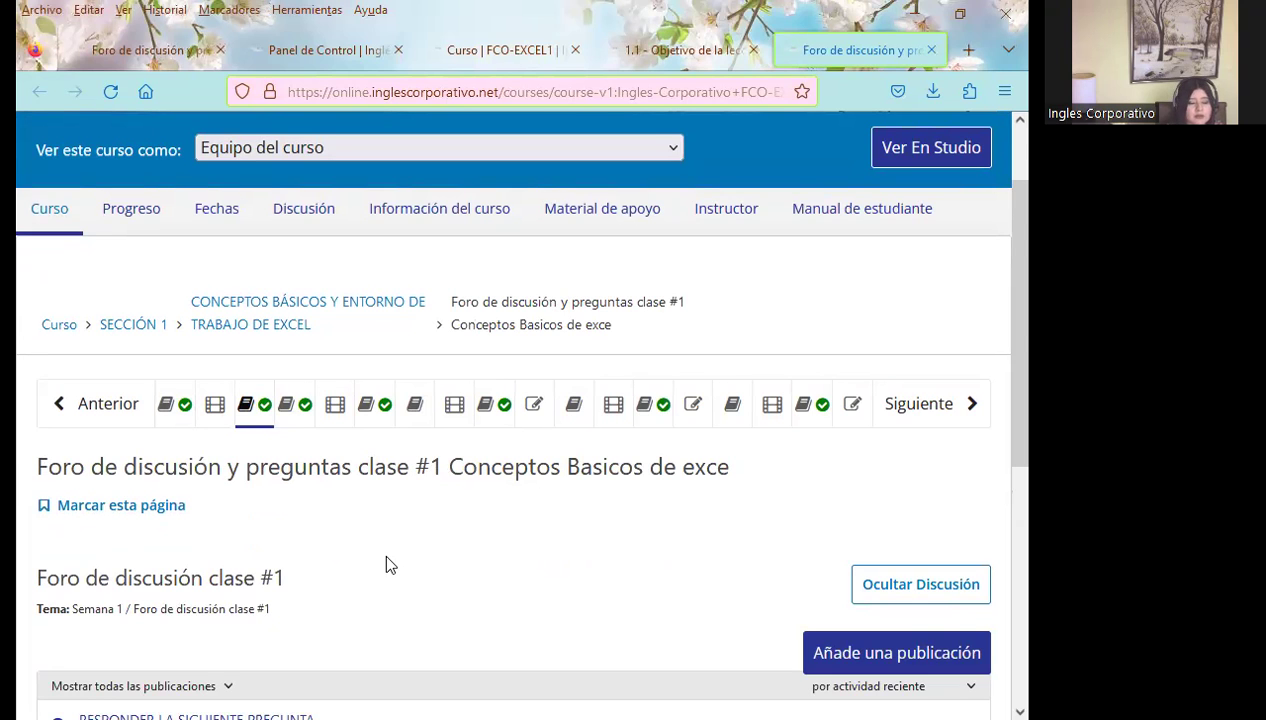
scroll(389, 560, down, 3)
scroll(387, 551, down, 1)
scroll(255, 525, up, 1)
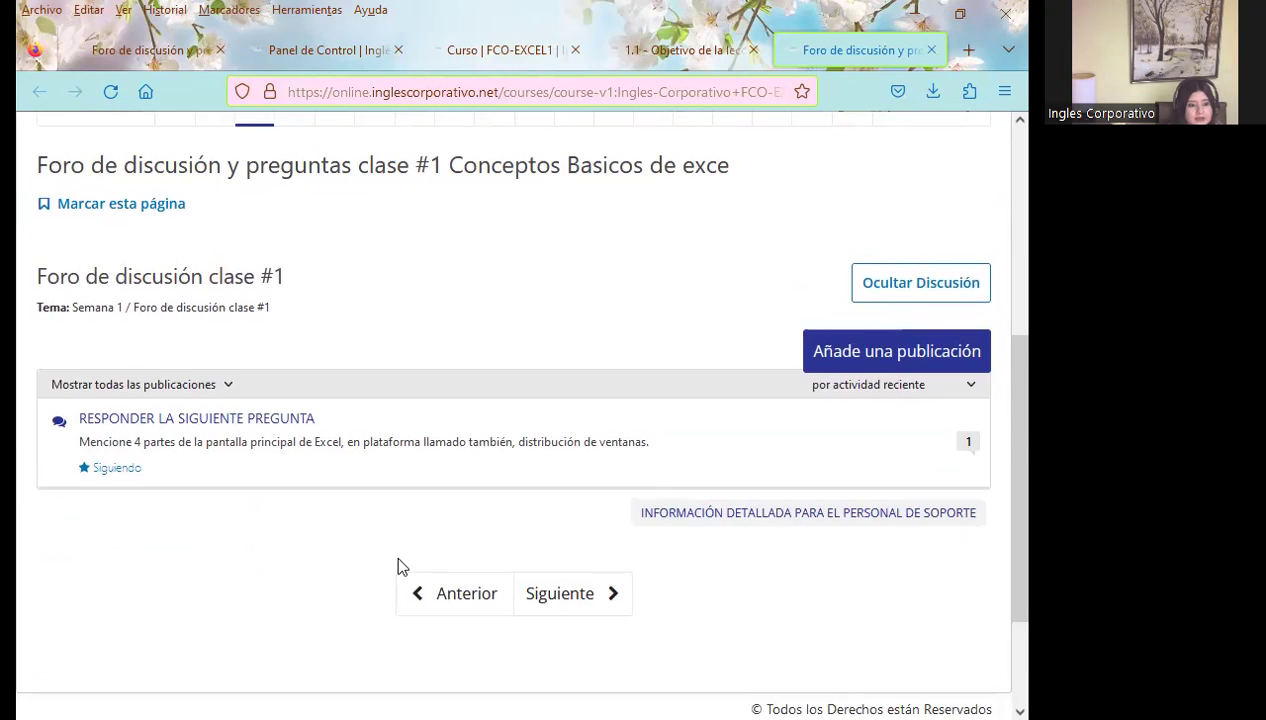
scroll(398, 565, up, 3)
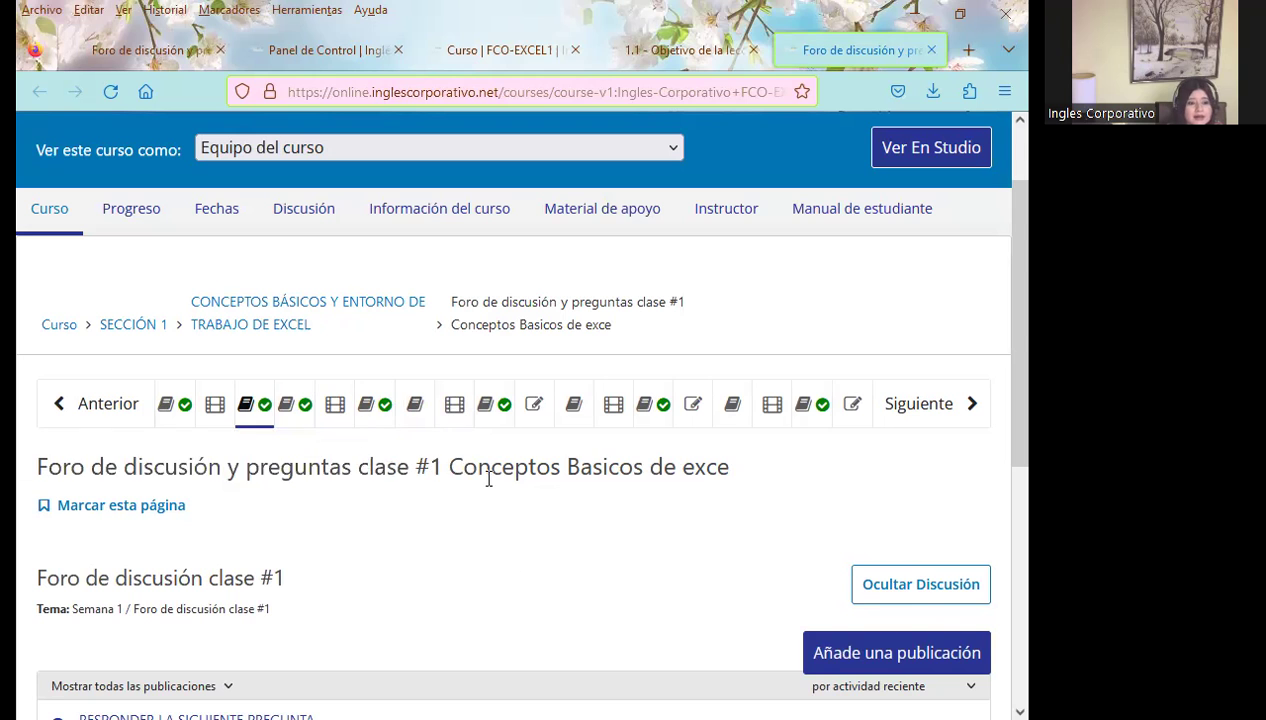
- Open the 33-point '1.4 Laboratorio 1' quiz and look through its questions
click(537, 410)
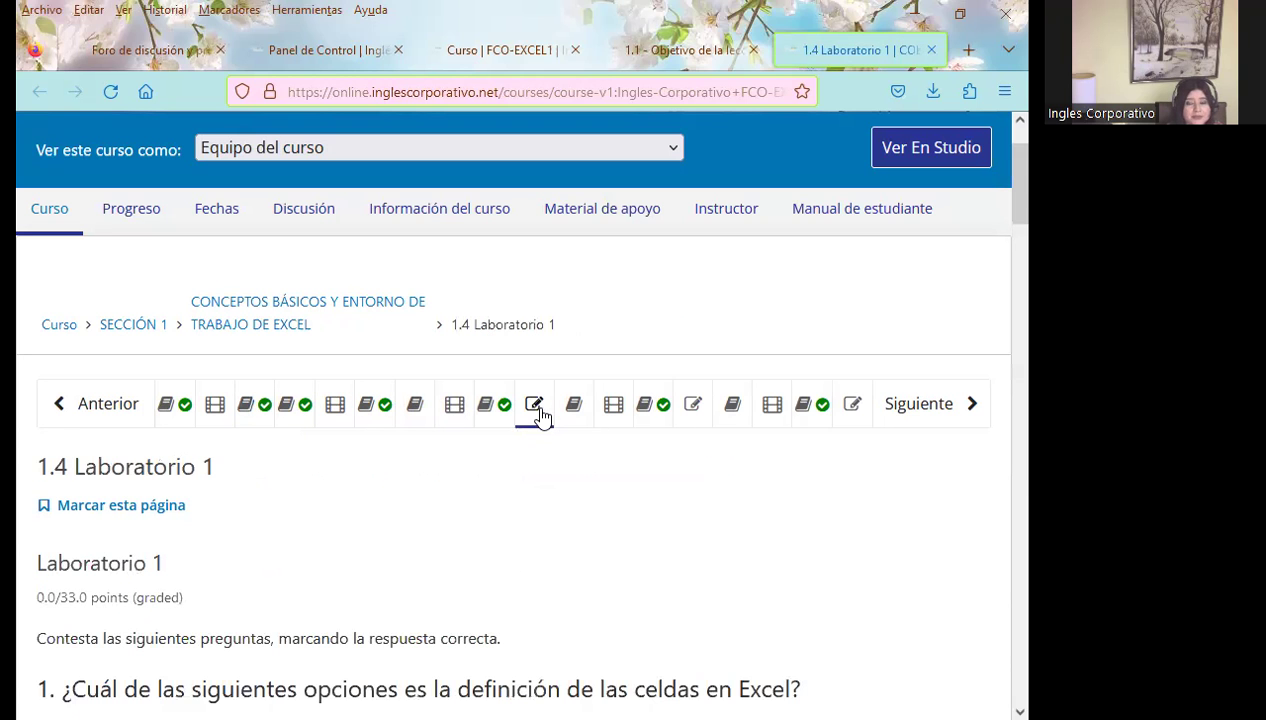
scroll(580, 480, down, 3)
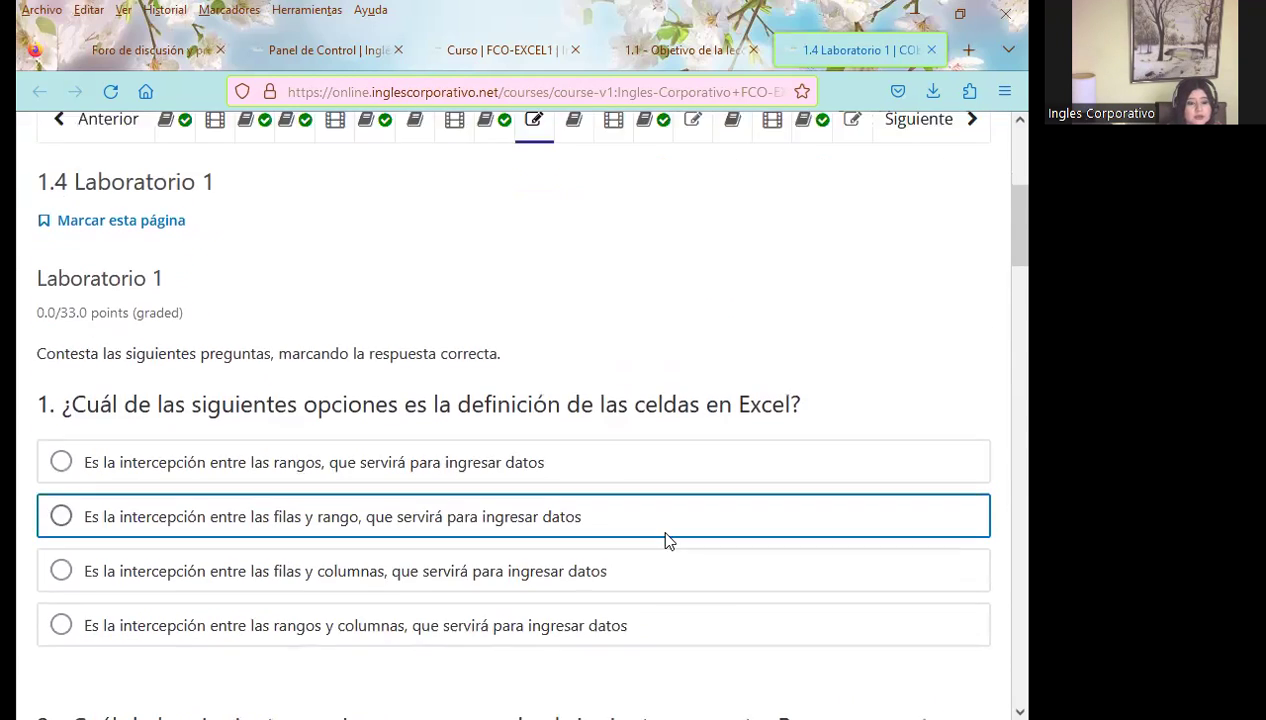
scroll(670, 540, down, 2)
scroll(672, 540, down, 2)
scroll(672, 540, down, 1)
scroll(672, 540, down, 1)
scroll(672, 540, down, 1)
scroll(669, 540, down, 2)
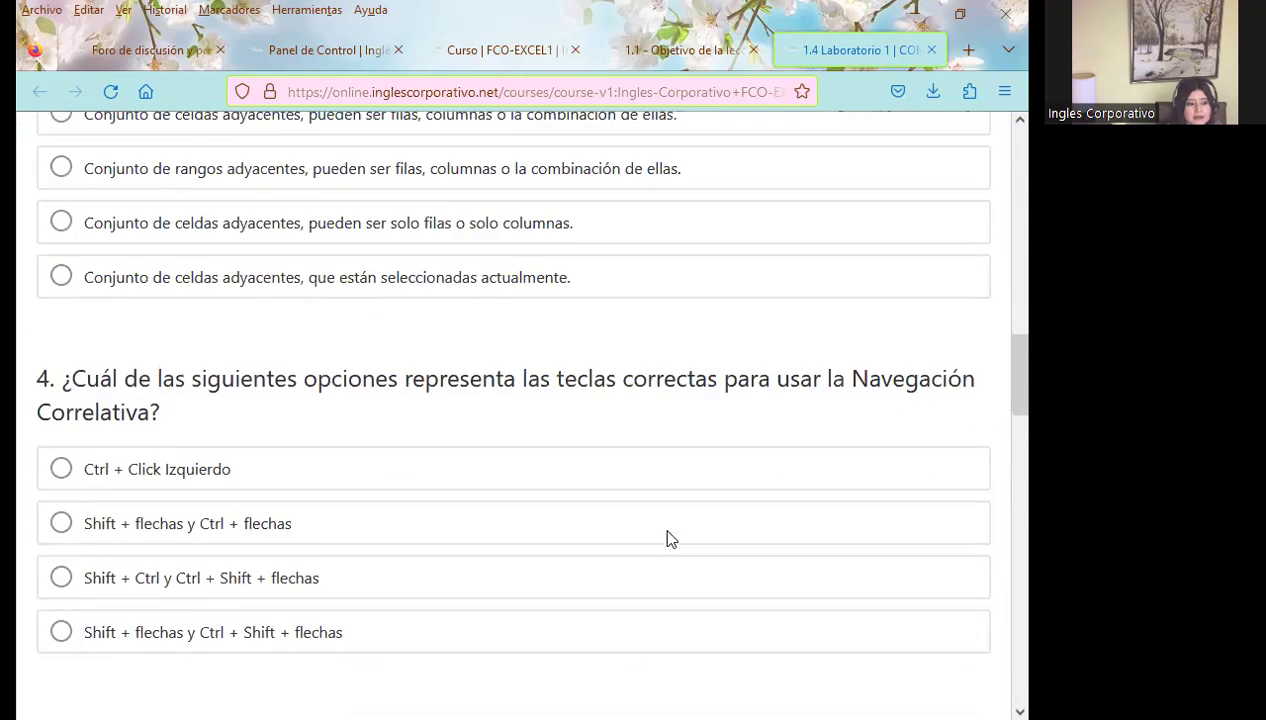
scroll(669, 540, up, 4)
scroll(669, 540, up, 8)
scroll(669, 540, up, 2)
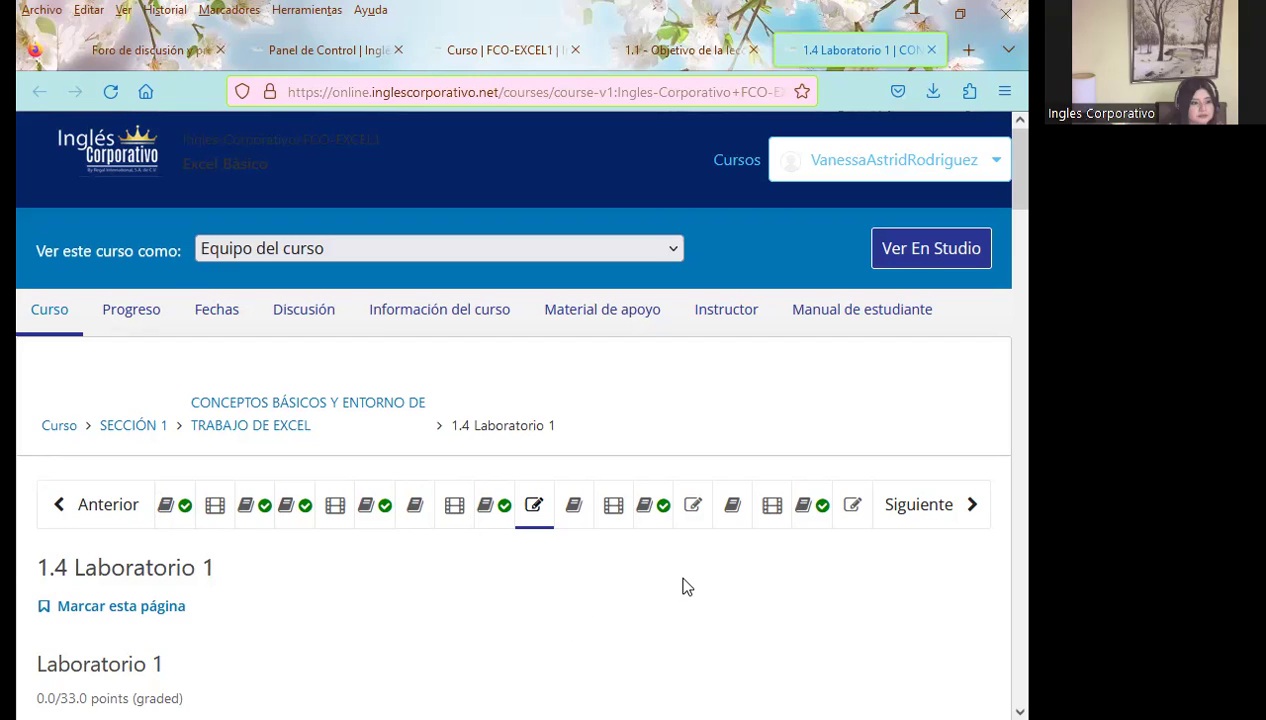
scroll(687, 586, down, 2)
scroll(687, 586, down, 4)
scroll(687, 586, down, 2)
scroll(687, 586, down, 2)
scroll(687, 586, down, 2)
scroll(560, 625, down, 3)
scroll(599, 625, down, 3)
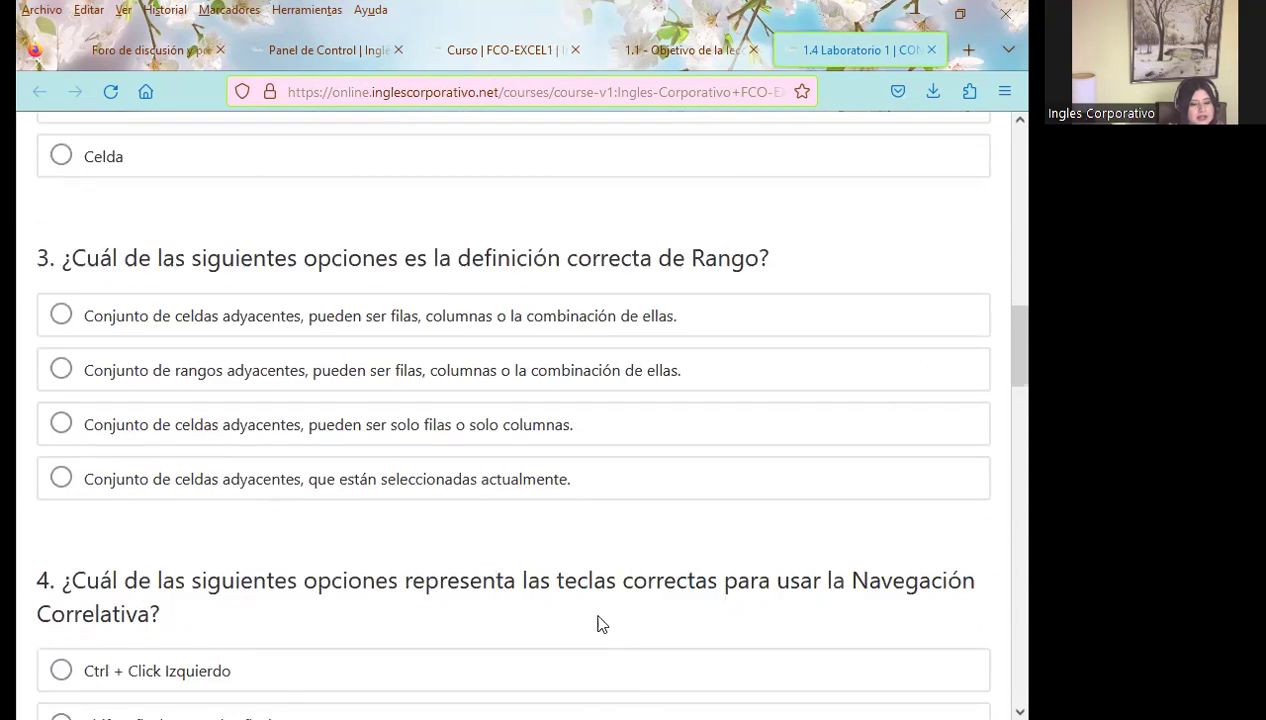
scroll(641, 627, down, 3)
scroll(644, 624, down, 3)
scroll(641, 626, down, 5)
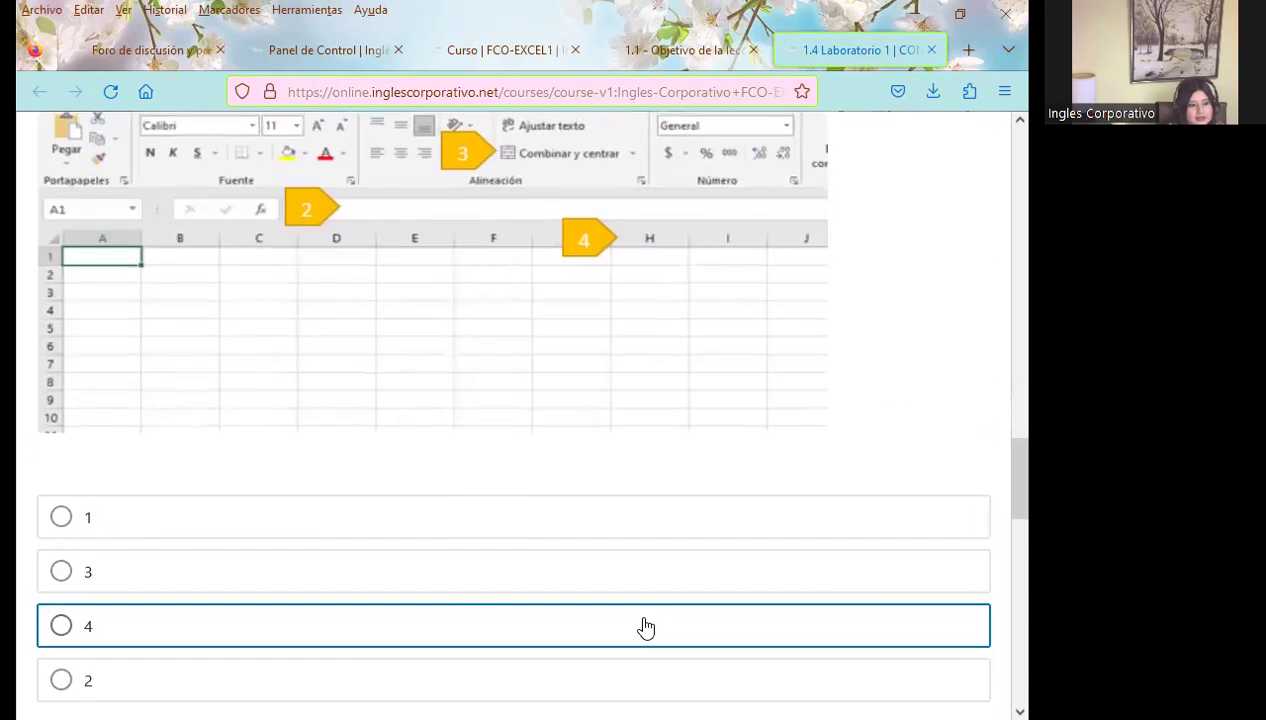
scroll(644, 627, down, 5)
scroll(644, 627, down, 3)
scroll(645, 627, down, 5)
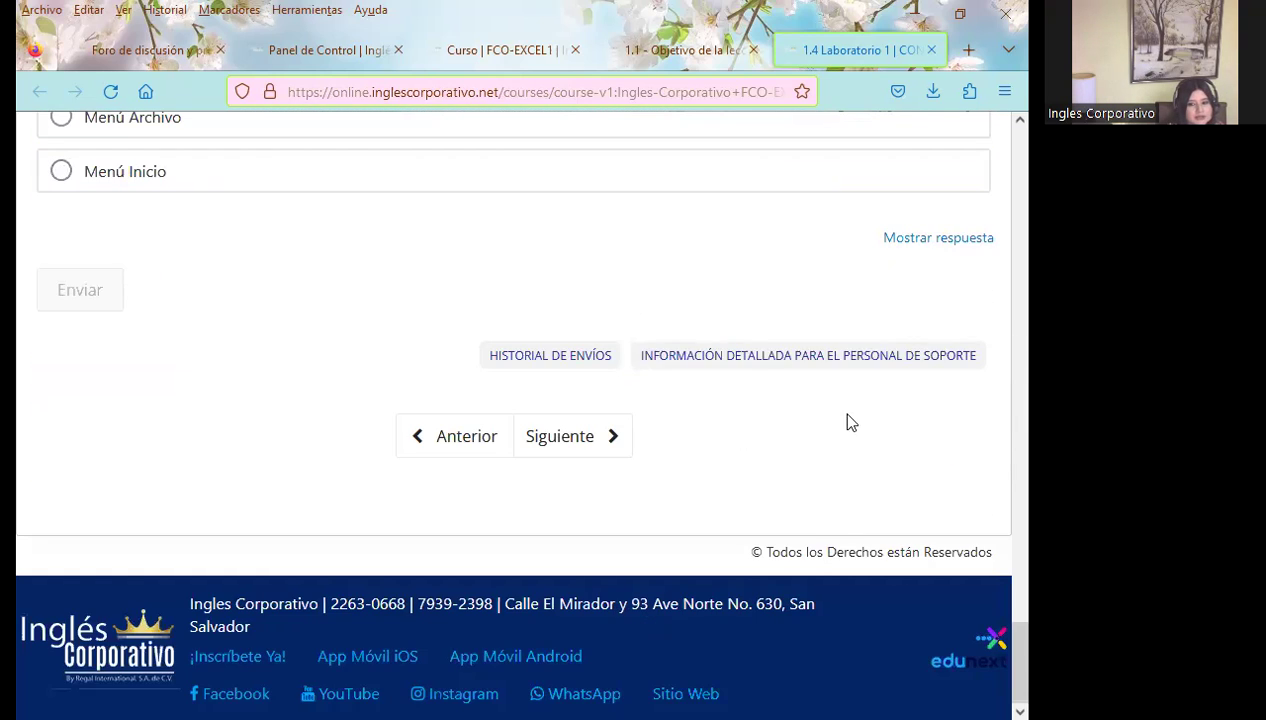
scroll(834, 282, up, 2)
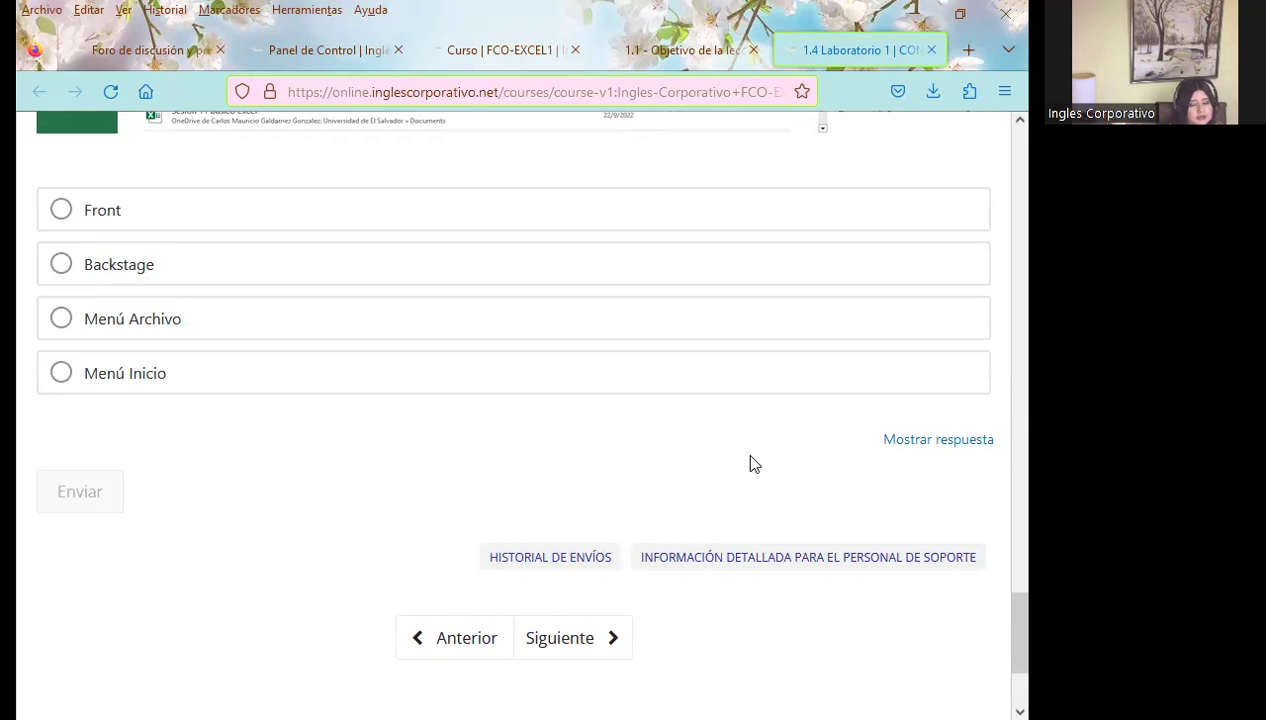
scroll(757, 514, up, 5)
scroll(757, 514, up, 5)
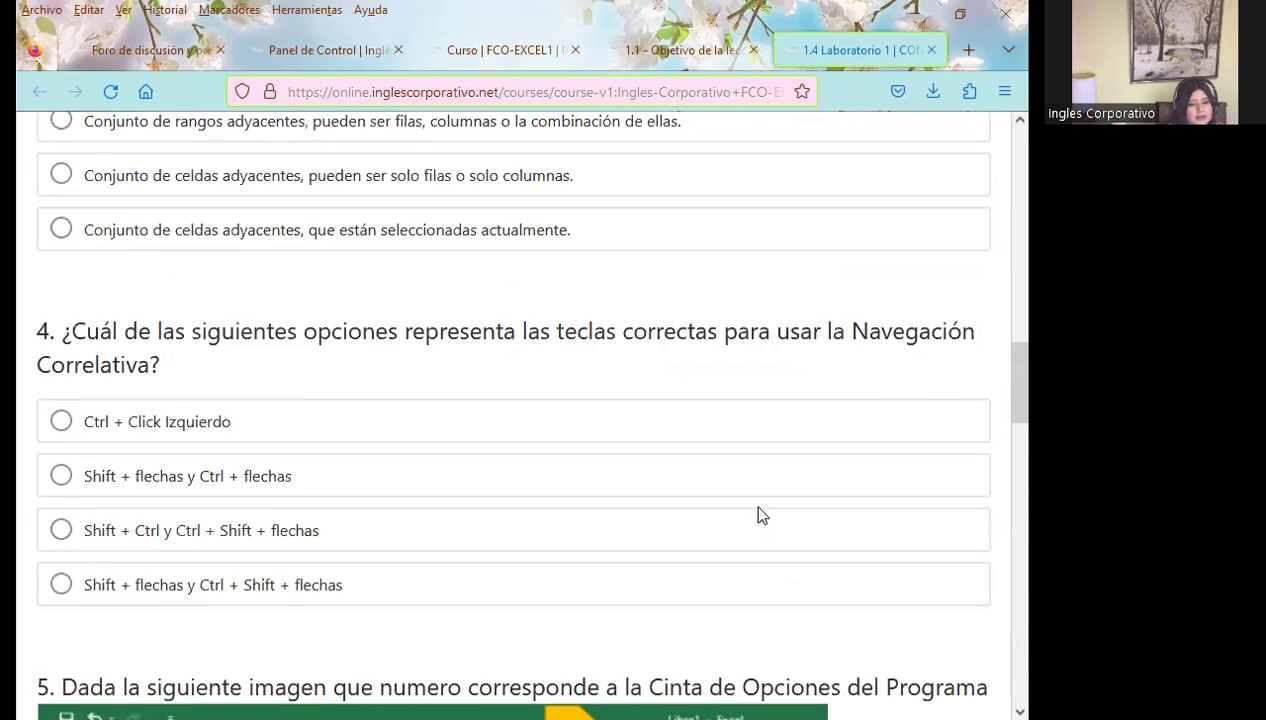
scroll(757, 514, up, 5)
scroll(757, 516, up, 5)
scroll(757, 516, up, 3)
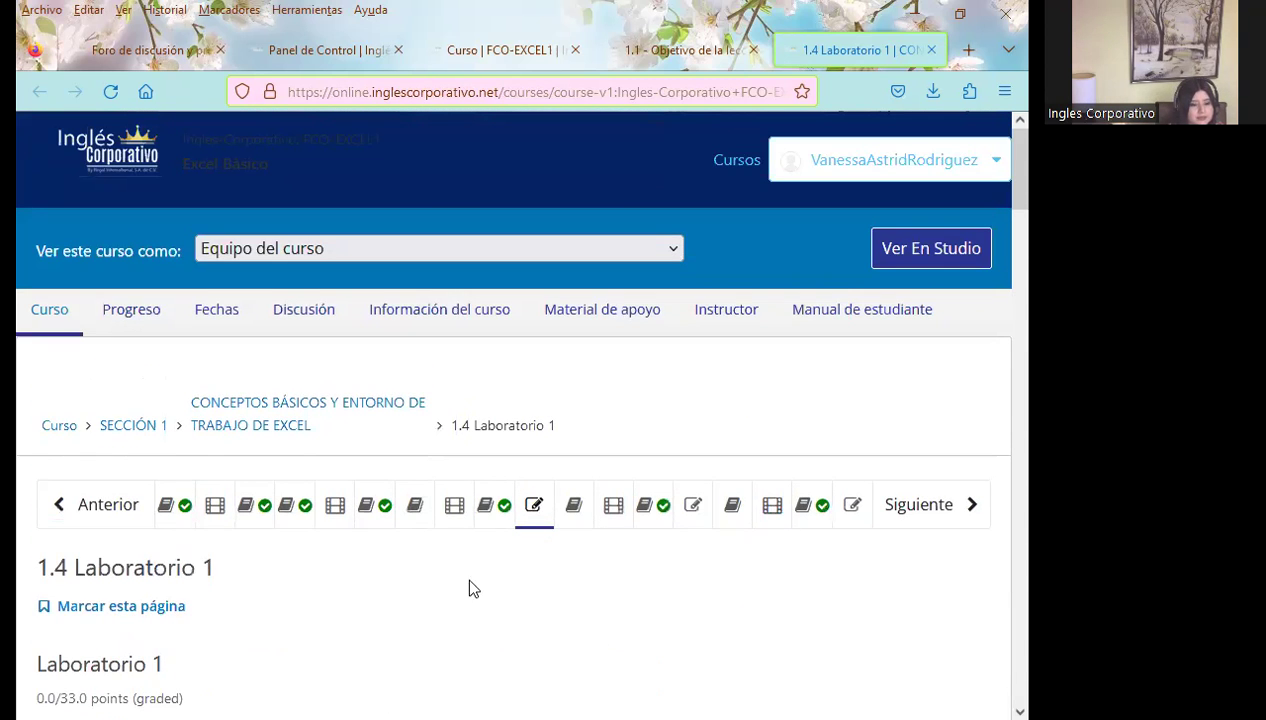
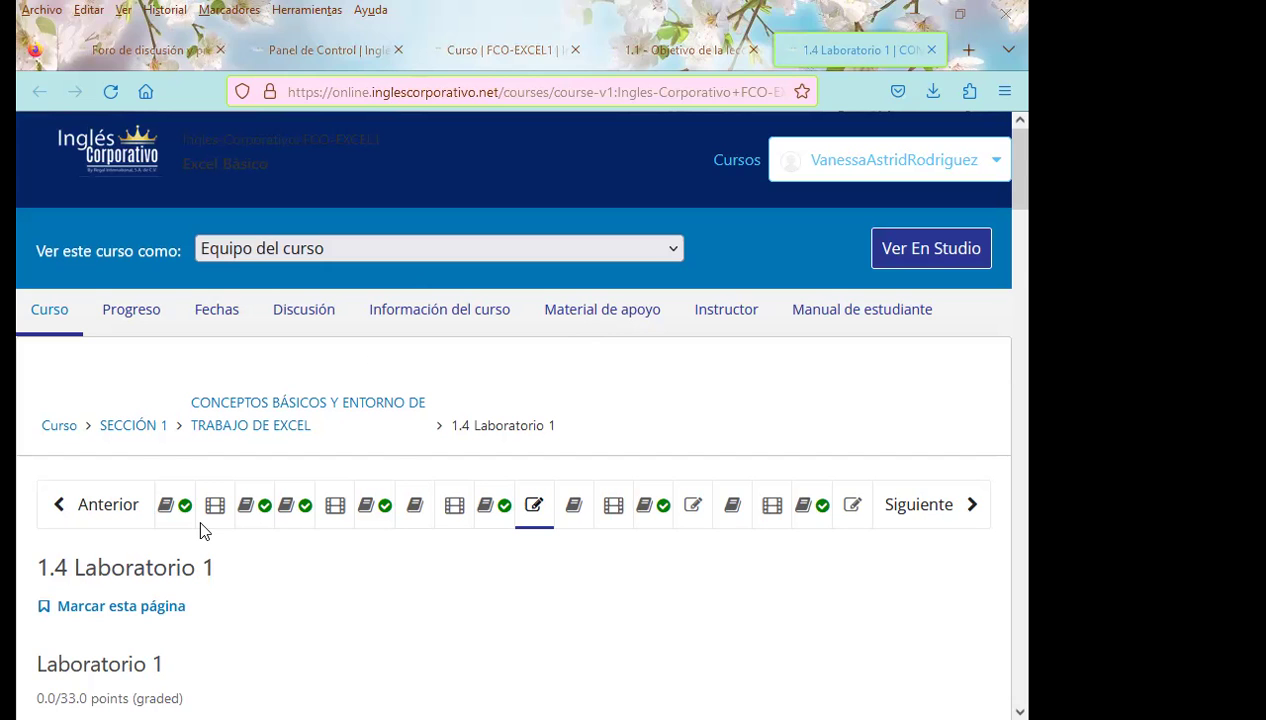
- Switch to the PowerPoint class deck and advance to slide 6, 'Sesión: 1'
key(alt+Tab)
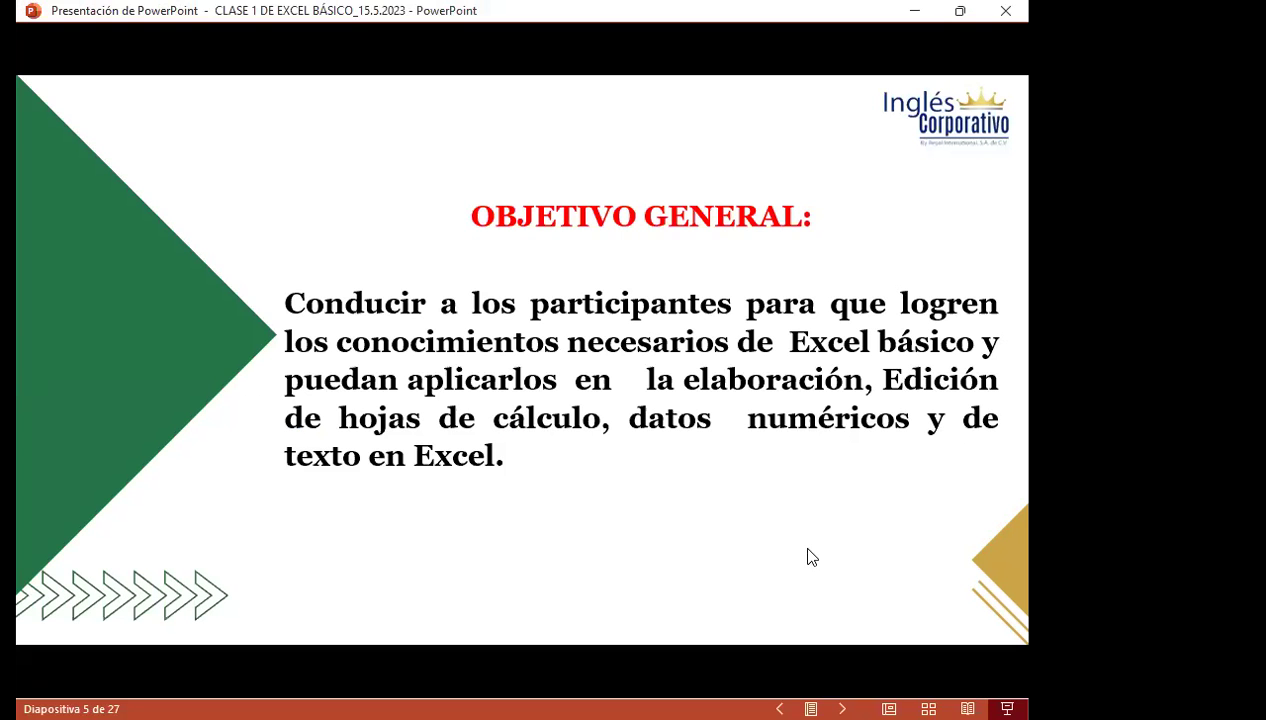
key(Right)
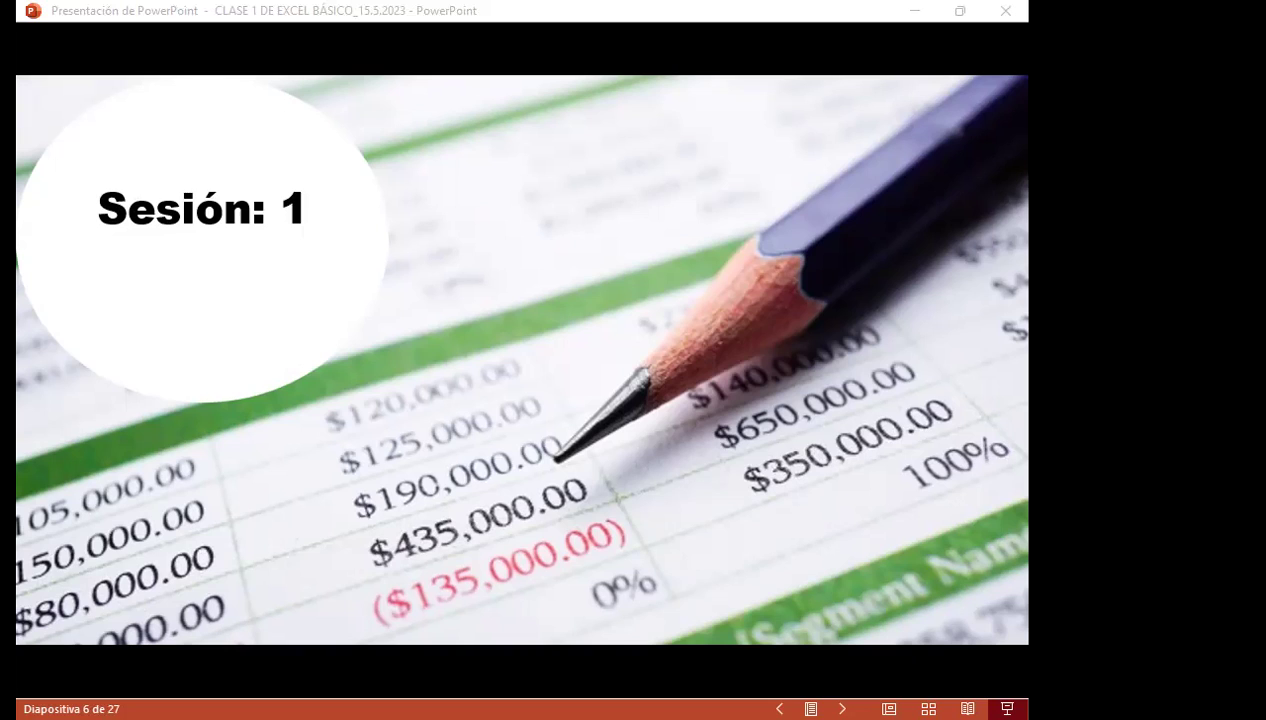
- Advance the slideshow to slide 7, the AGENDA slide
click(978, 370)
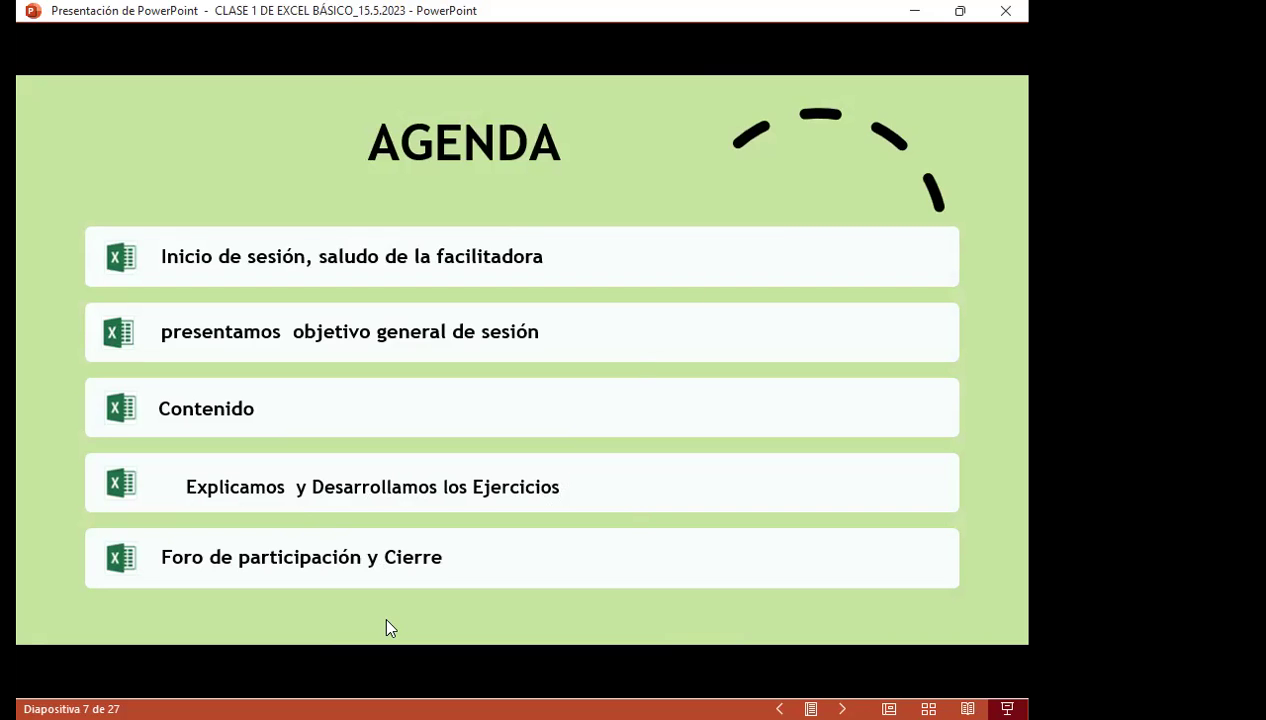
- Advance the slideshow to slide 8, 'Objetivo general de la sesión'
click(646, 355)
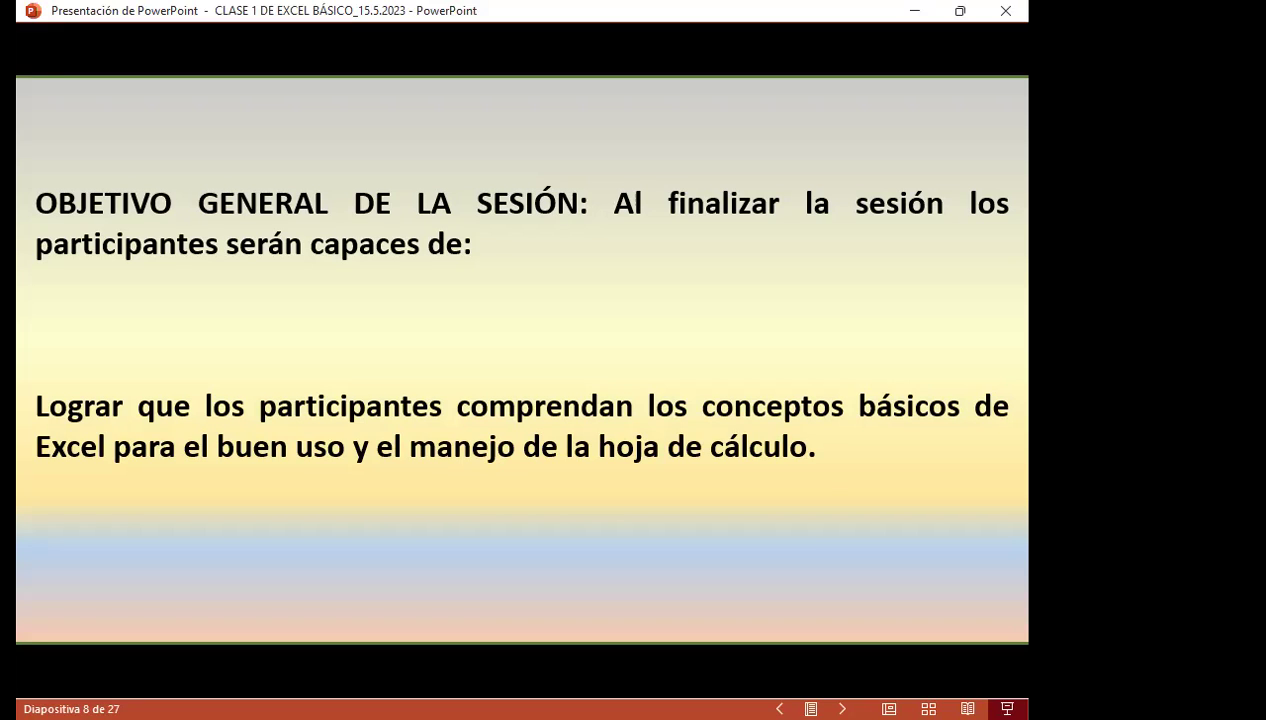
- Advance the slideshow to slide 9, 'INTRODUCCIÓN'
key(Right)
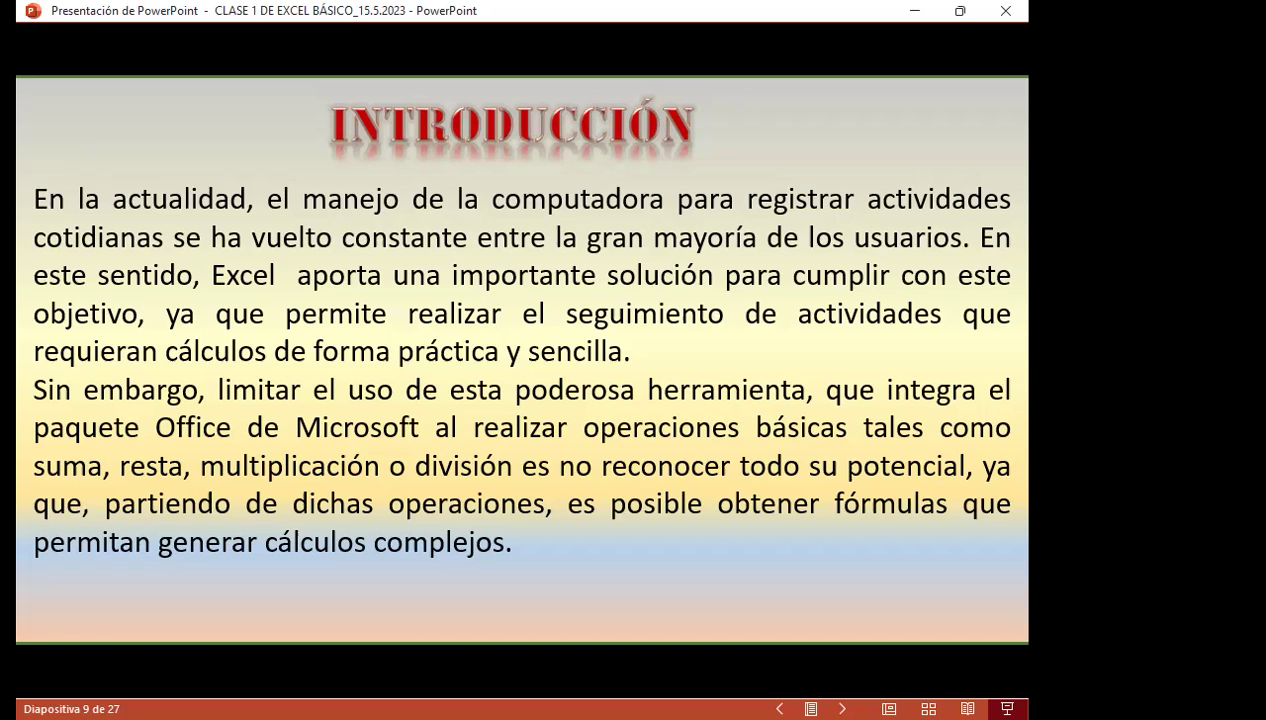
- Advance the slideshow to slide 10, 'Conceptos generales de Excel'
key(Right)
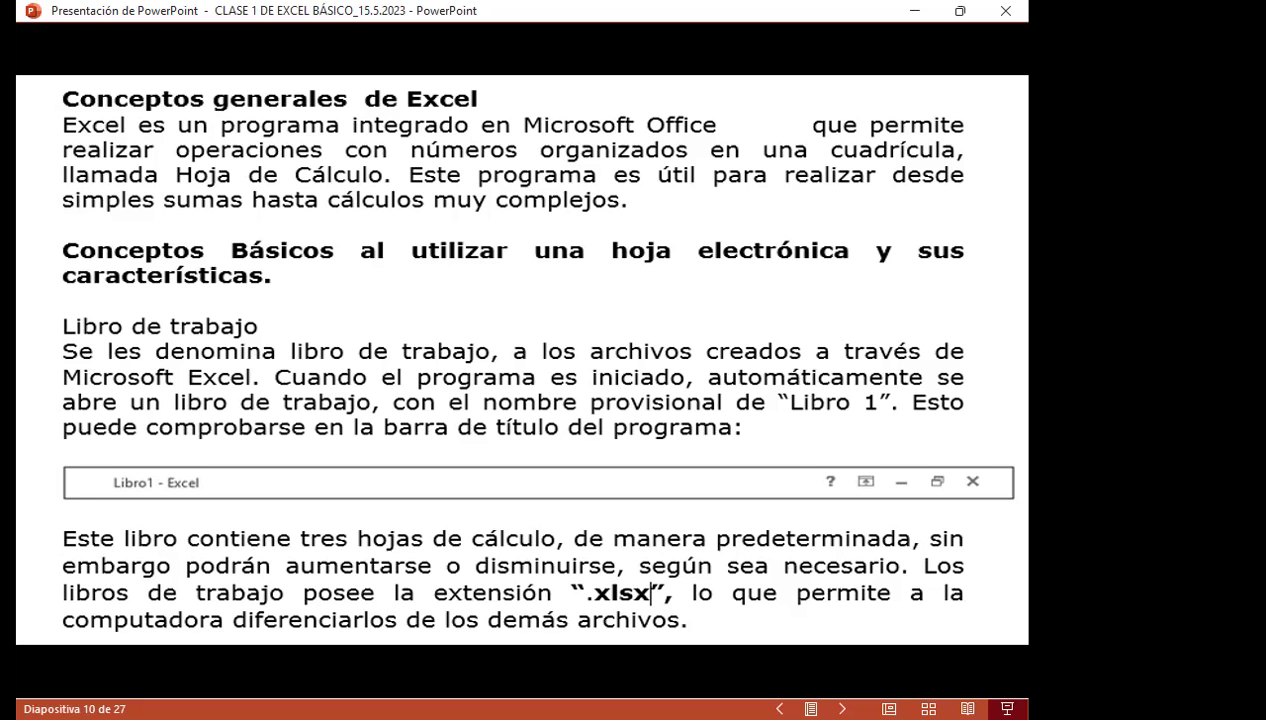
- Advance the slideshow to slide 11, 'Hoja de Cálculo'
key(Right)
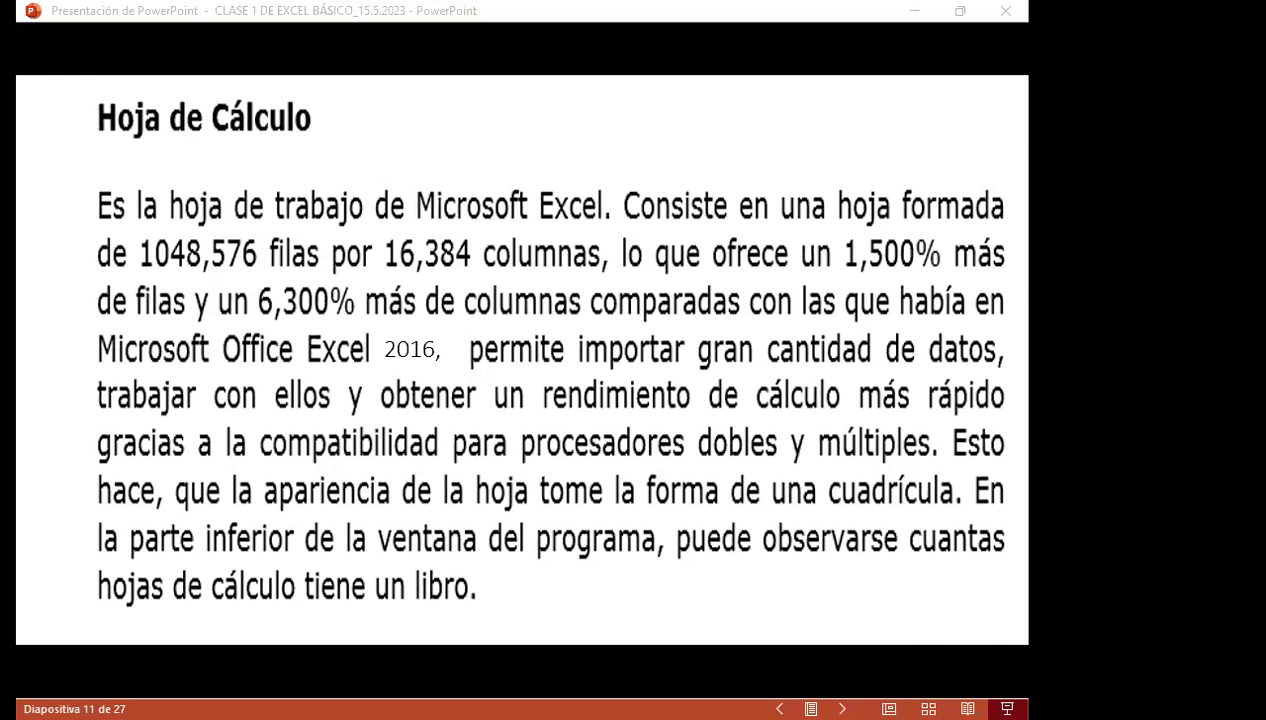
- Switch from the PowerPoint slideshow to the Excel workbook window
key(alt+Tab)
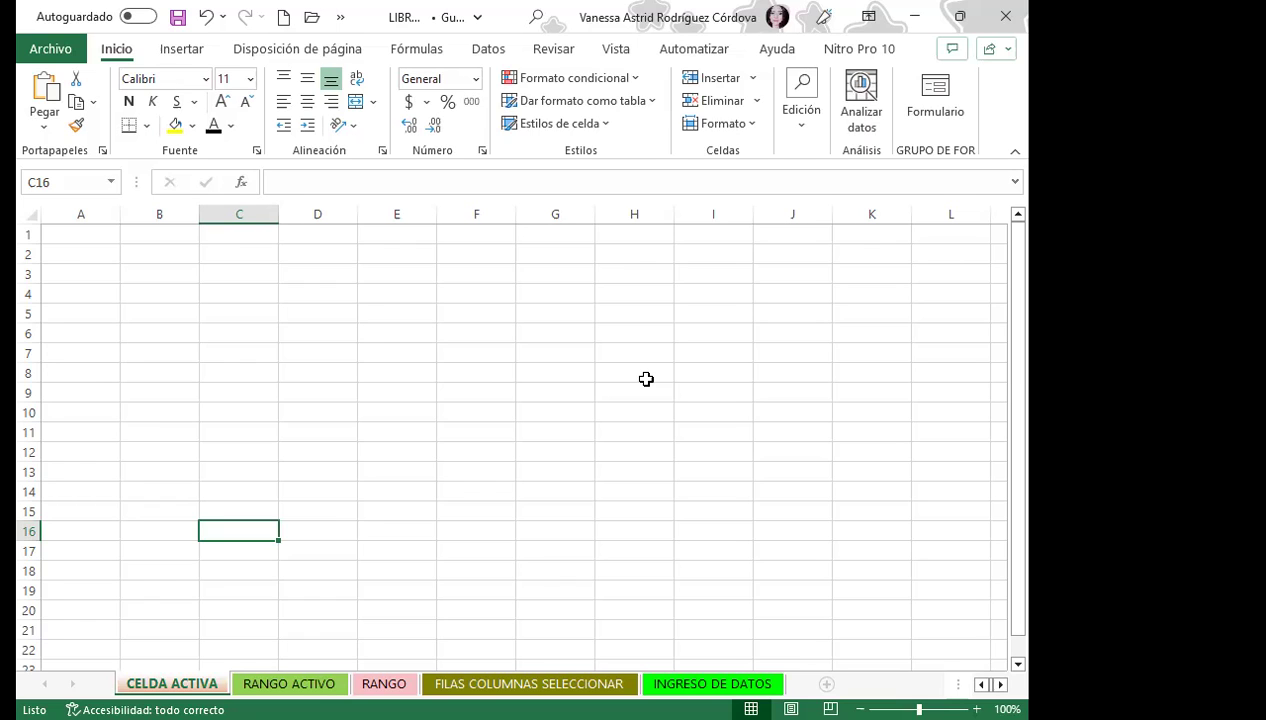
key(ctrl+Down)
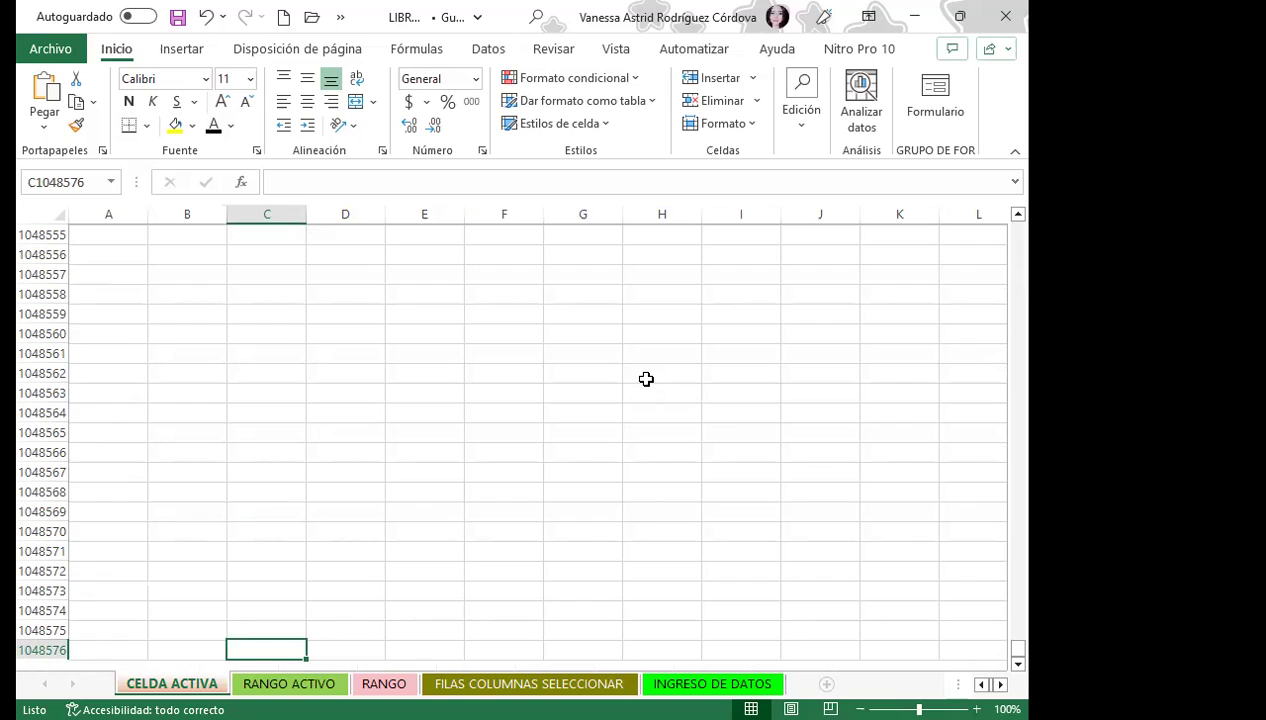
key(ctrl+Up)
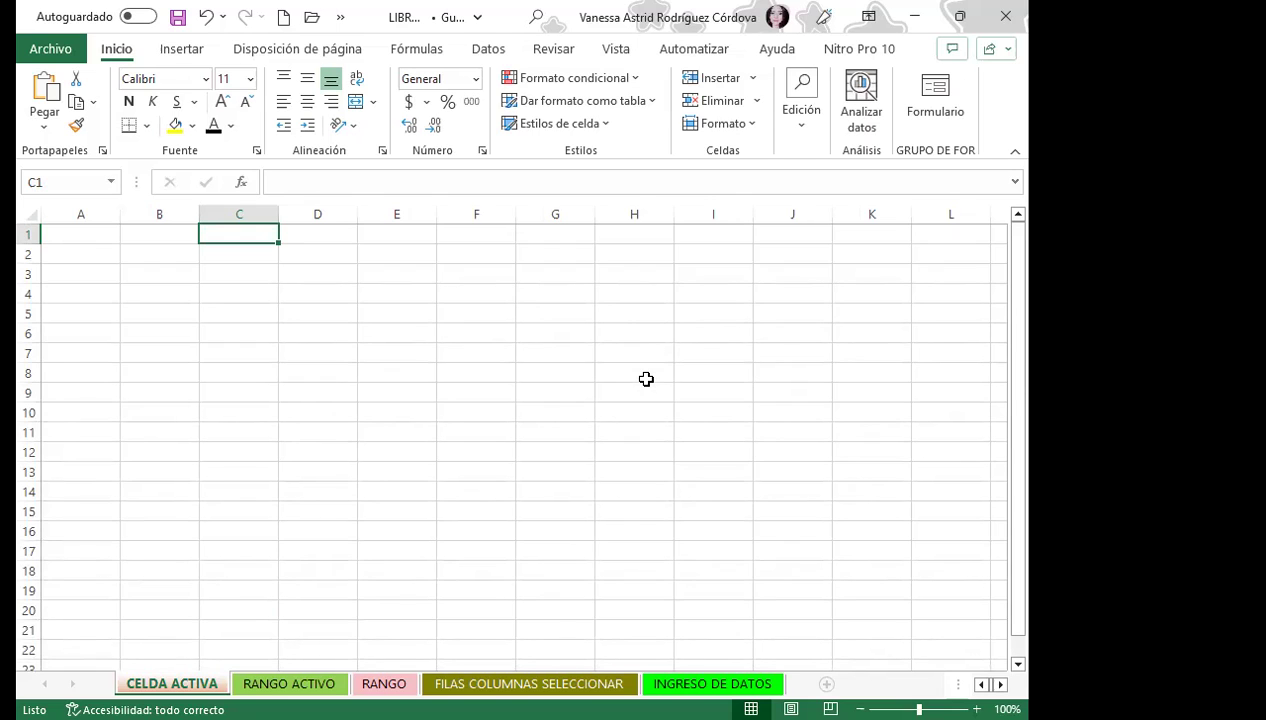
key(ctrl+Right)
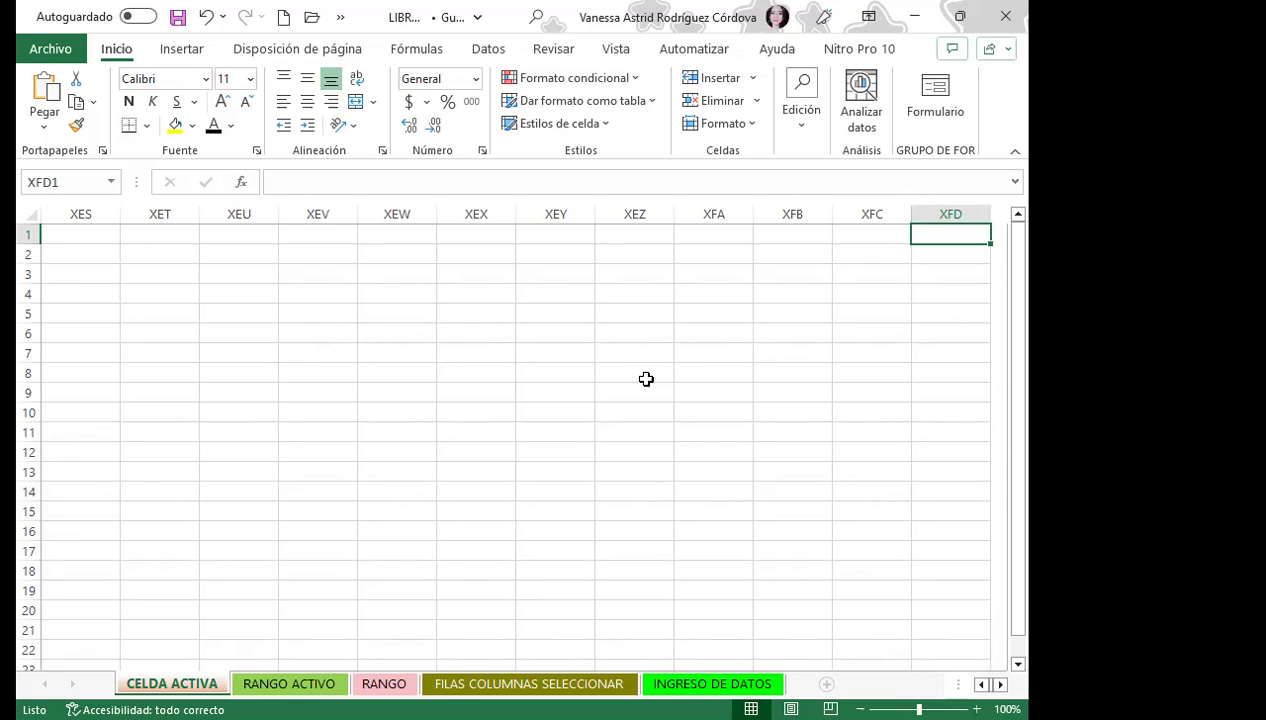
key(ctrl+Home)
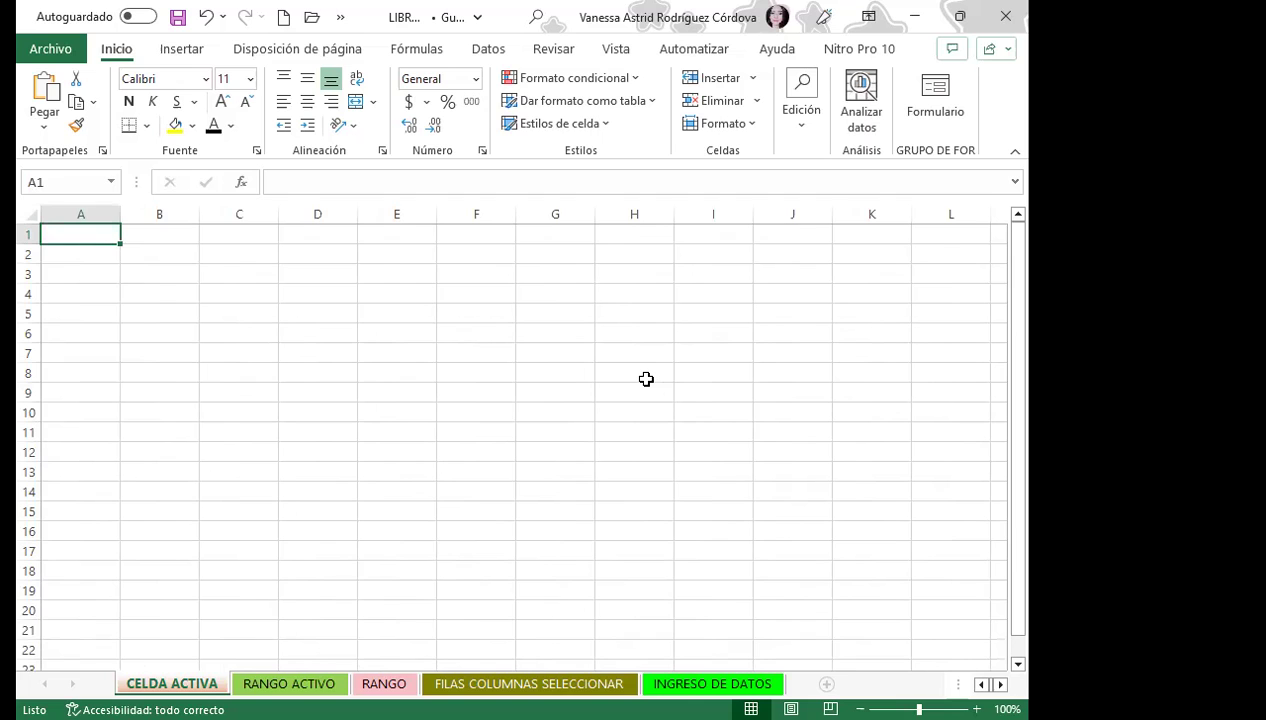
key(ctrl+Down)
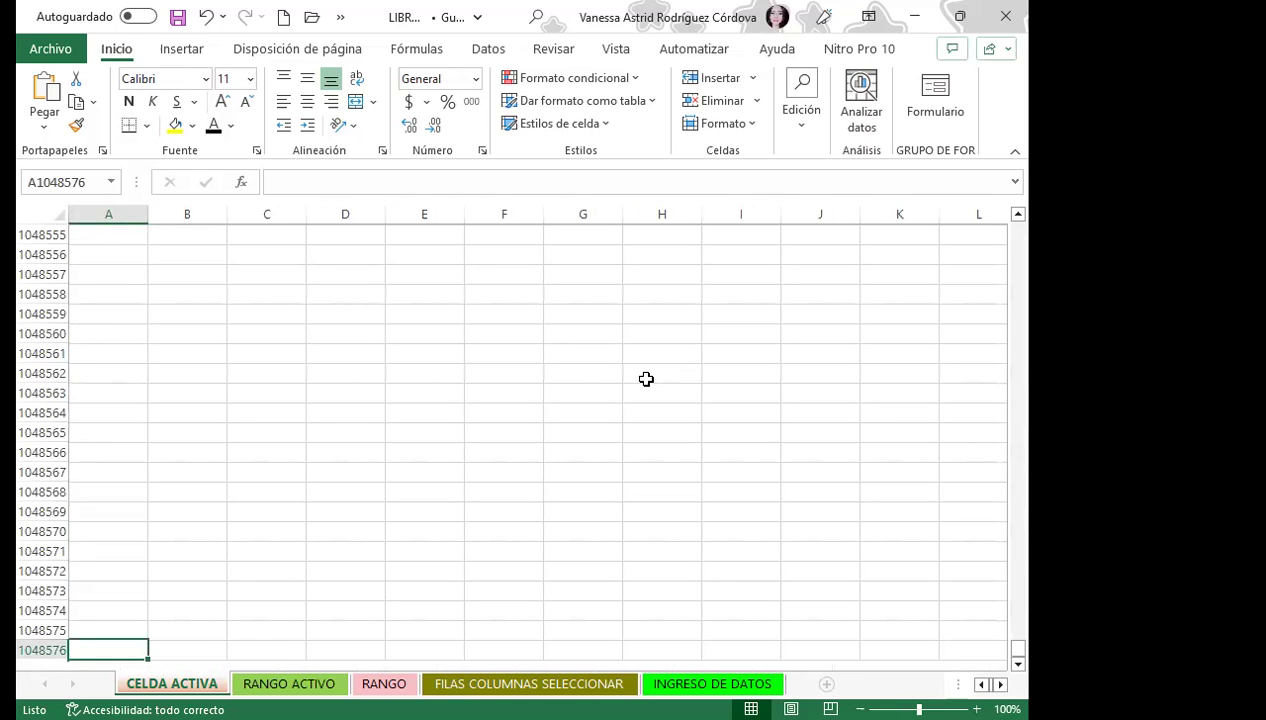
key(ctrl+Home)
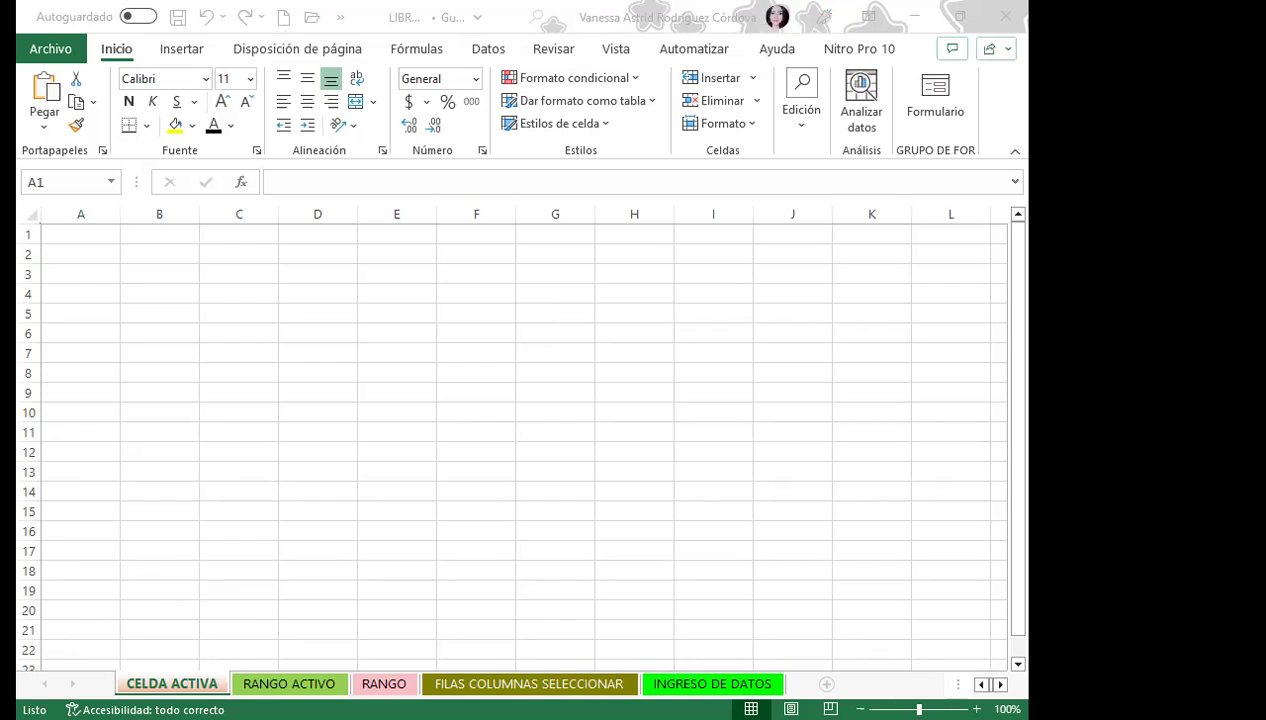
key(alt+Tab)
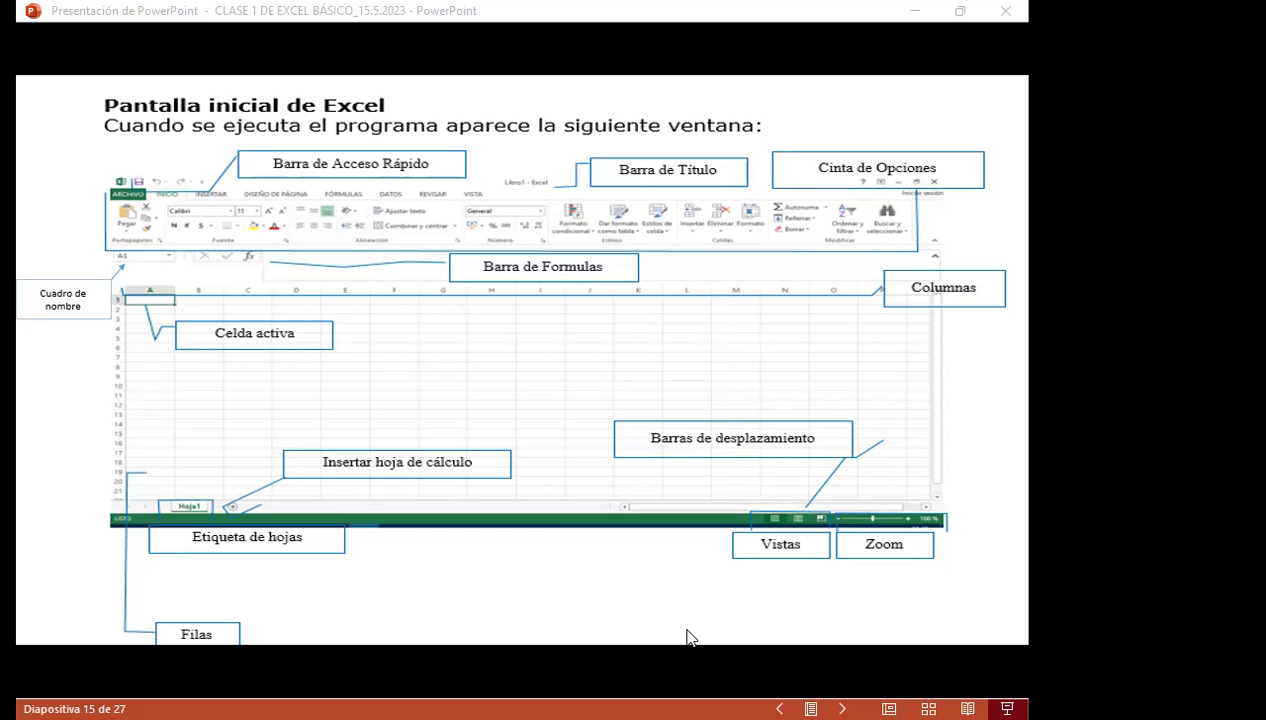
key(alt+Tab)
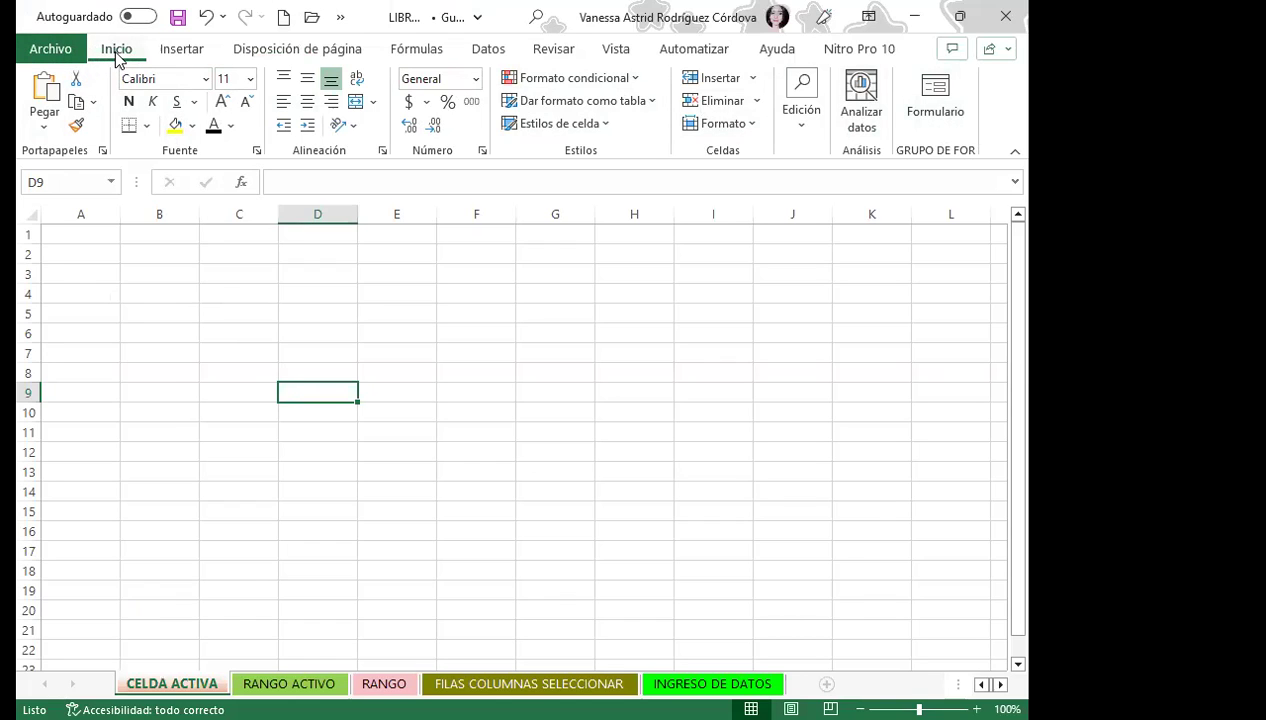
- Browse the Insert, Page Layout, Formulas, Data and Review ribbon tabs, then return to Home
click(190, 52)
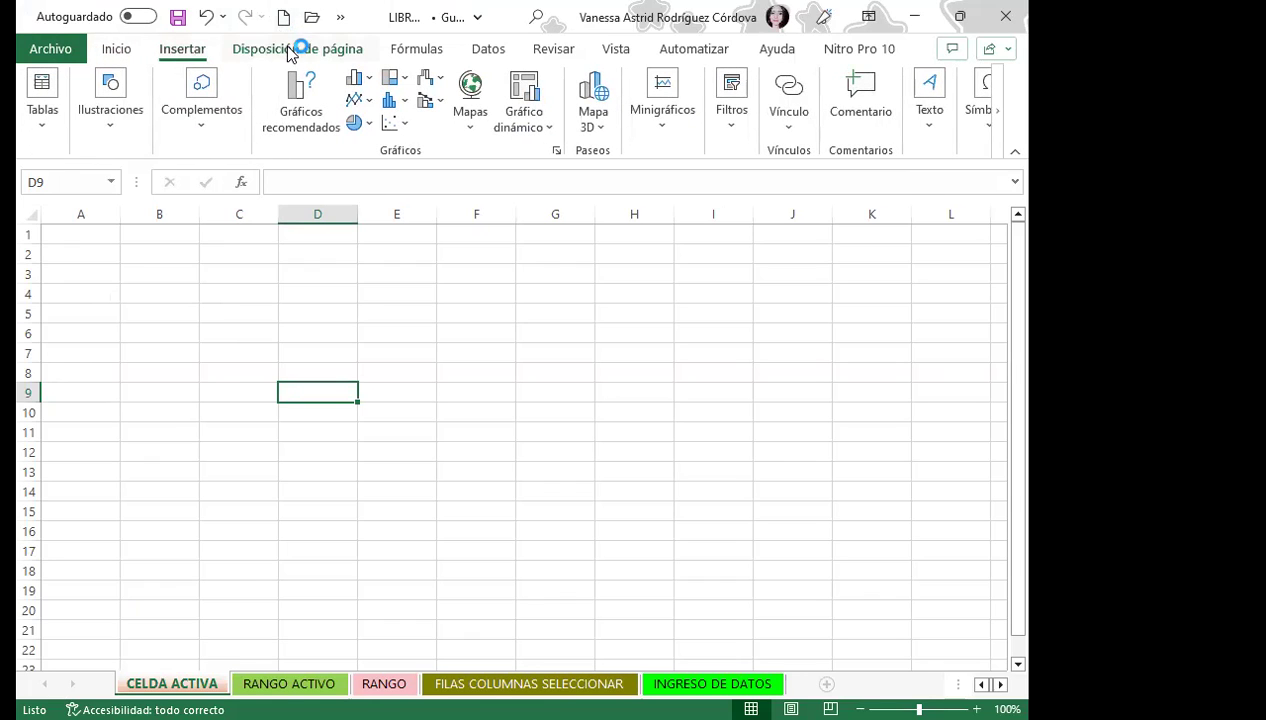
click(290, 52)
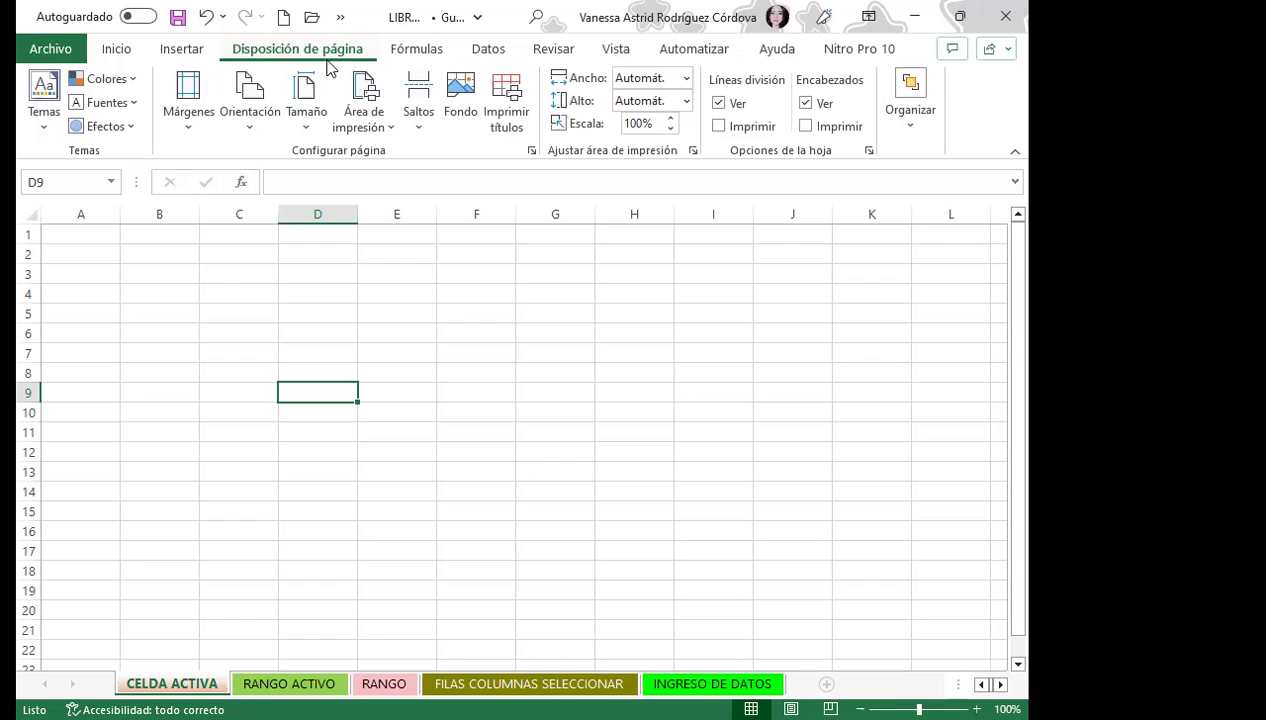
click(415, 50)
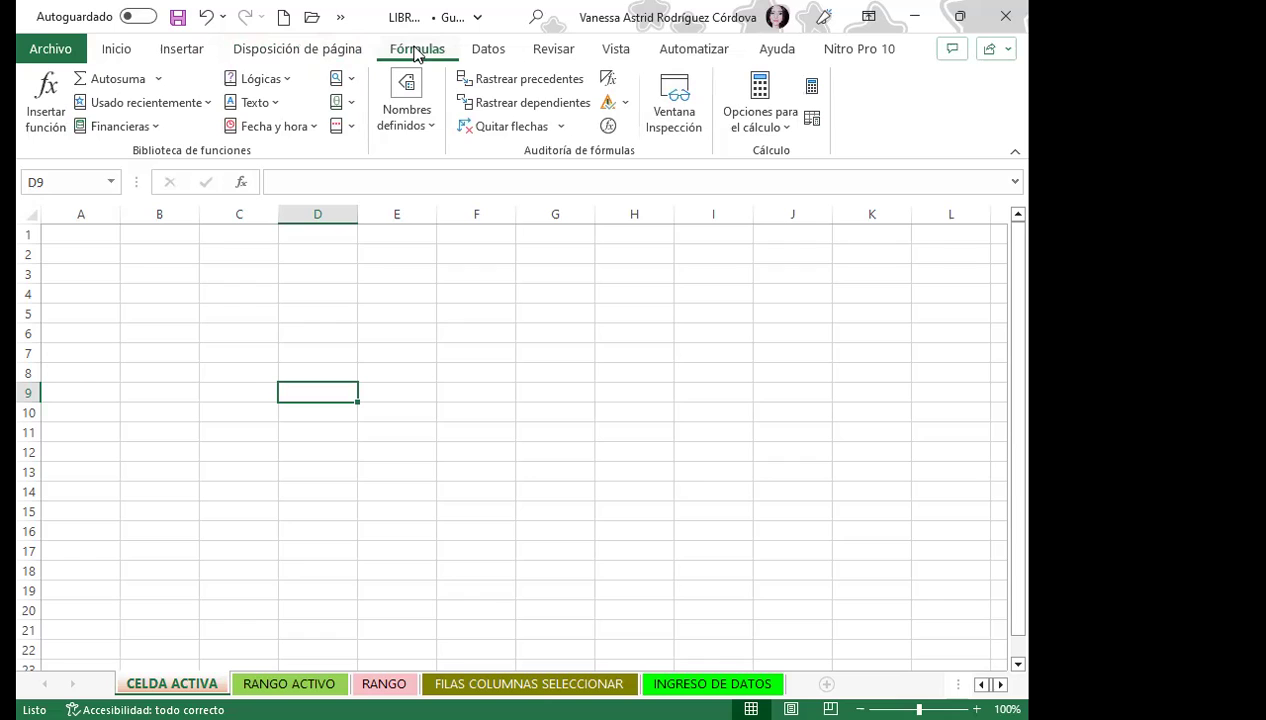
click(488, 52)
click(552, 52)
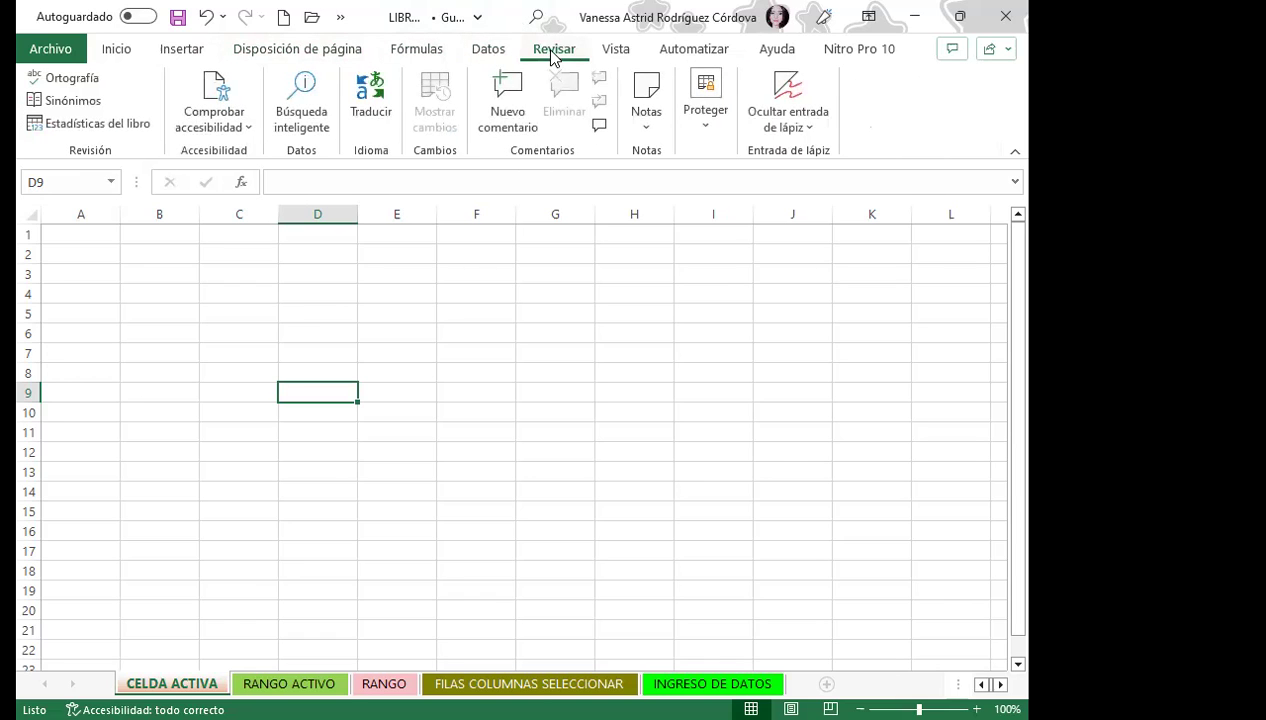
click(118, 52)
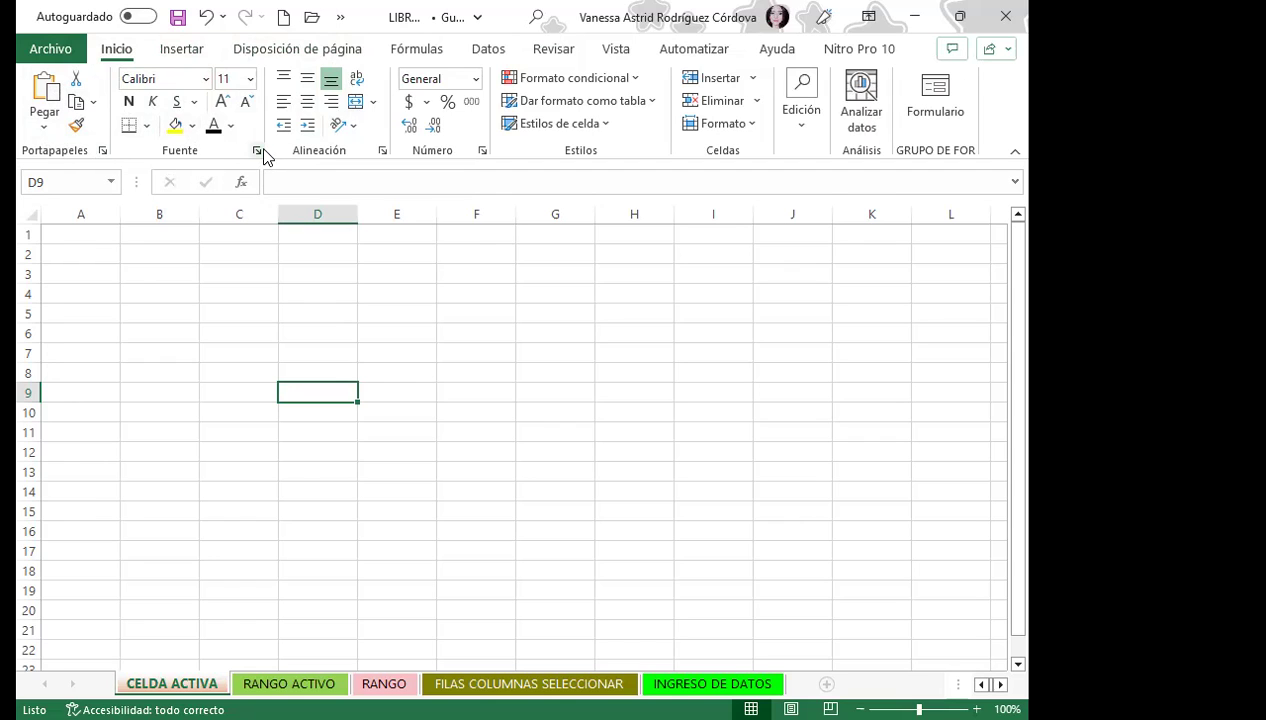
- Open Format Cells from the Font group, preview its Fill tab, then close it
click(258, 151)
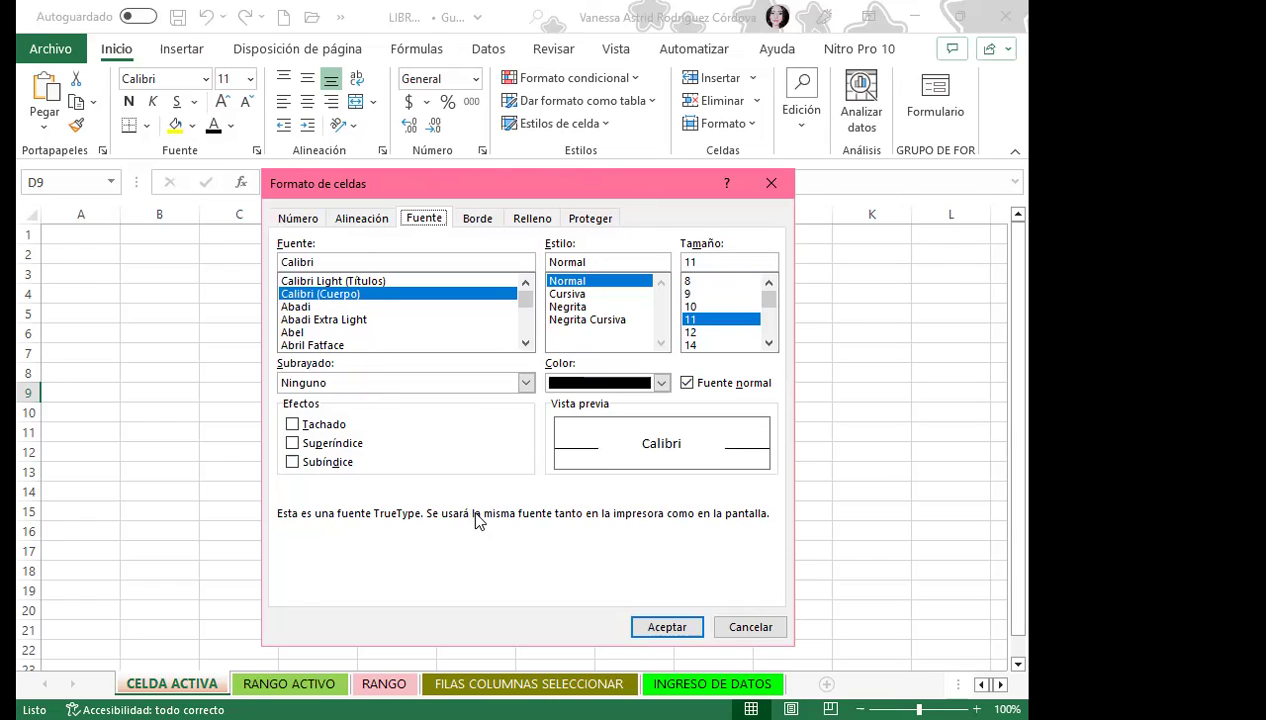
click(532, 220)
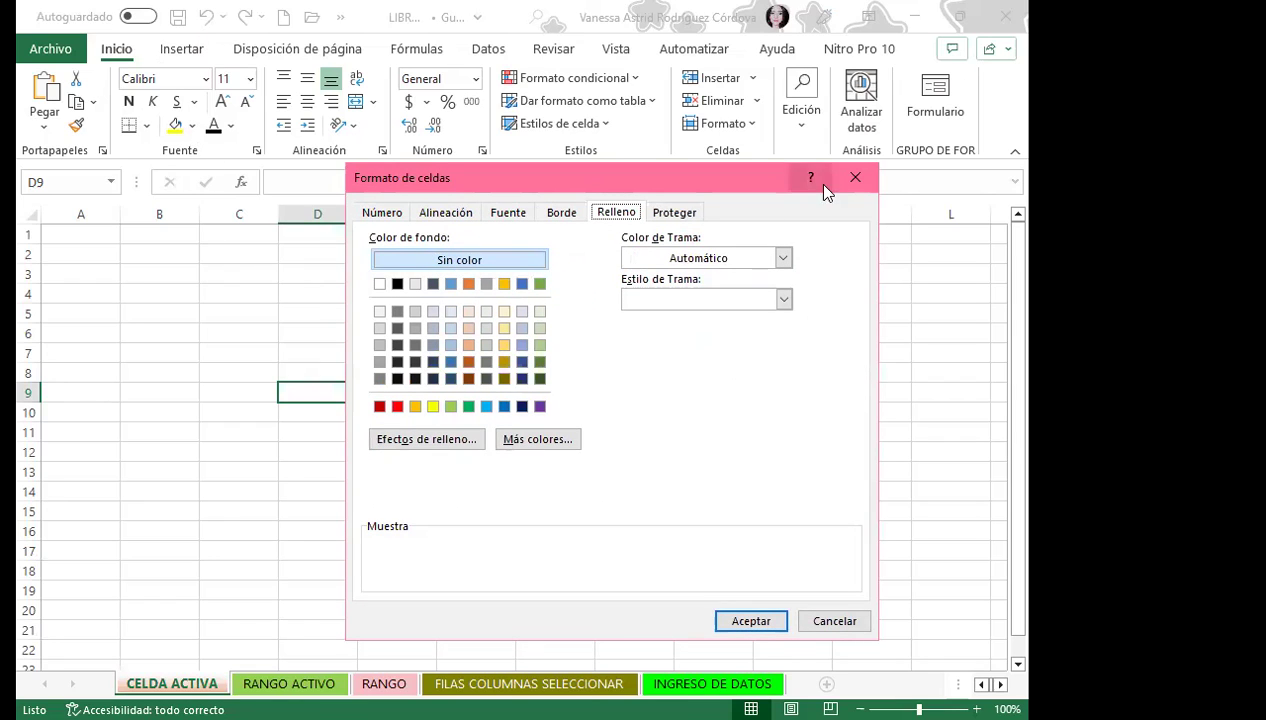
click(855, 178)
- Browse the fill colour palette and the More Colors picker without applying a colour
click(193, 127)
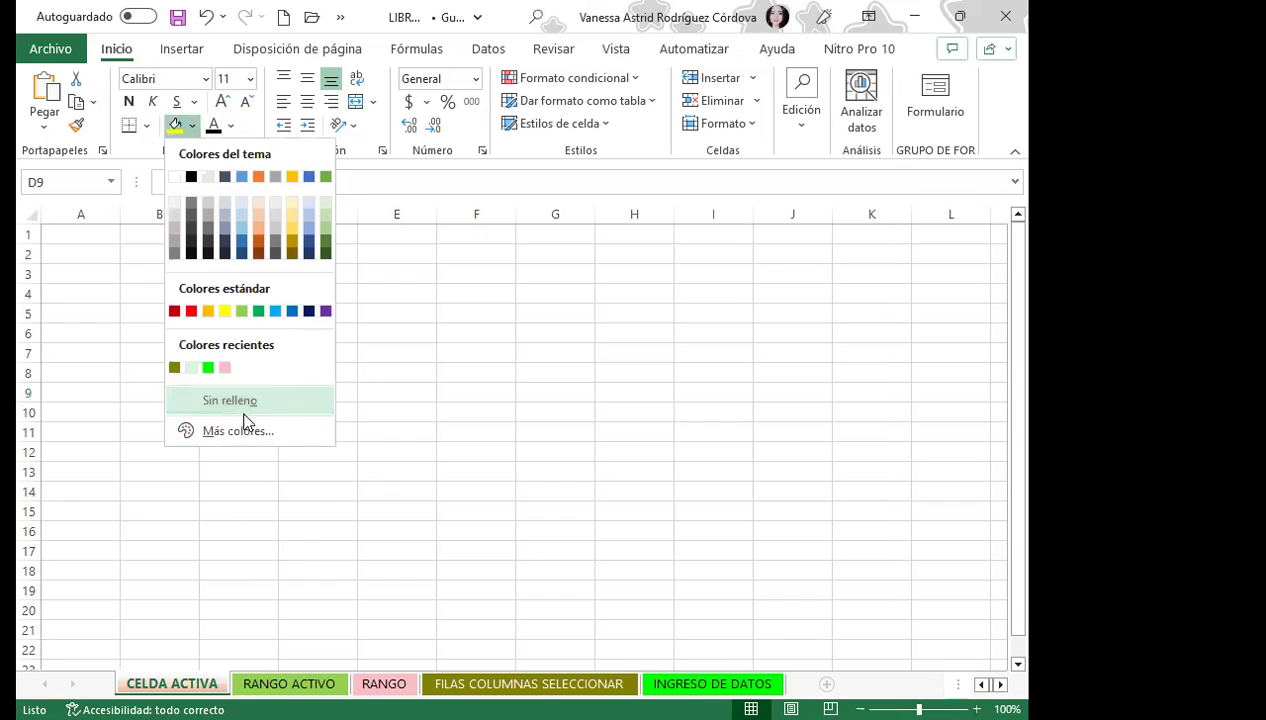
click(232, 431)
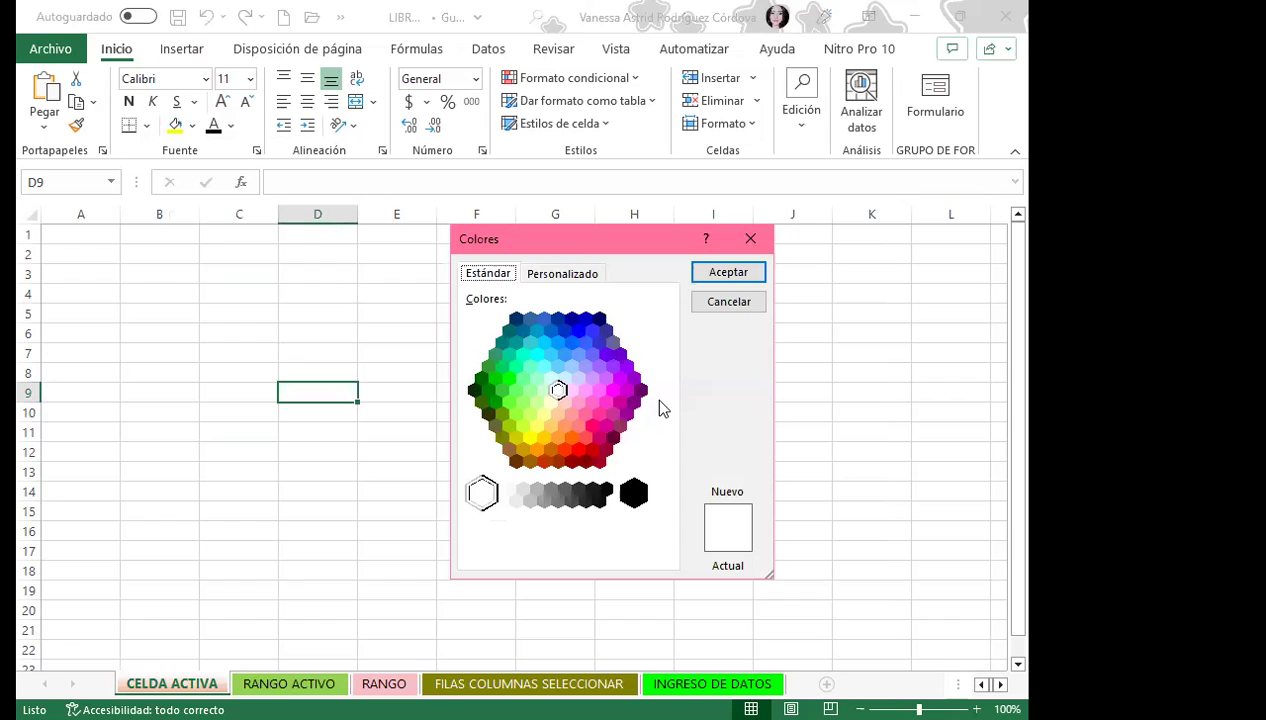
click(754, 240)
- In Format Cells > Fill, preview Fill Effects, then choose a blue pattern colour with vertical stripes
click(255, 150)
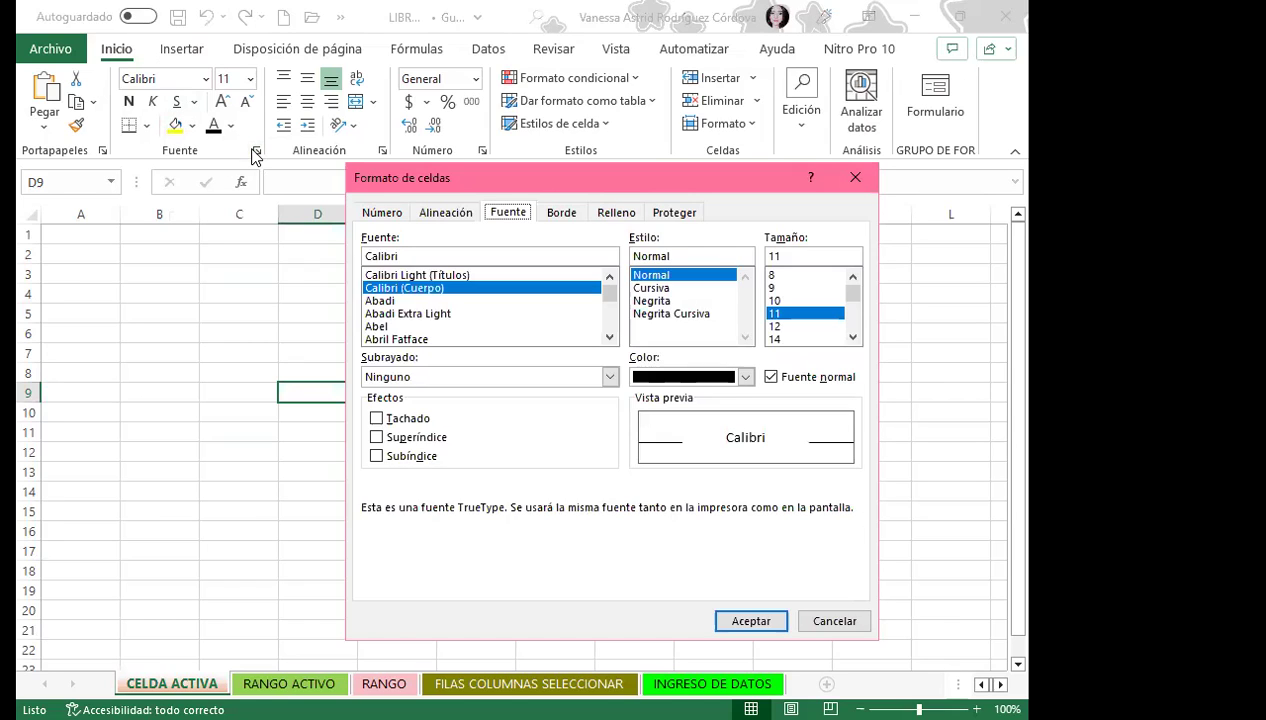
click(612, 212)
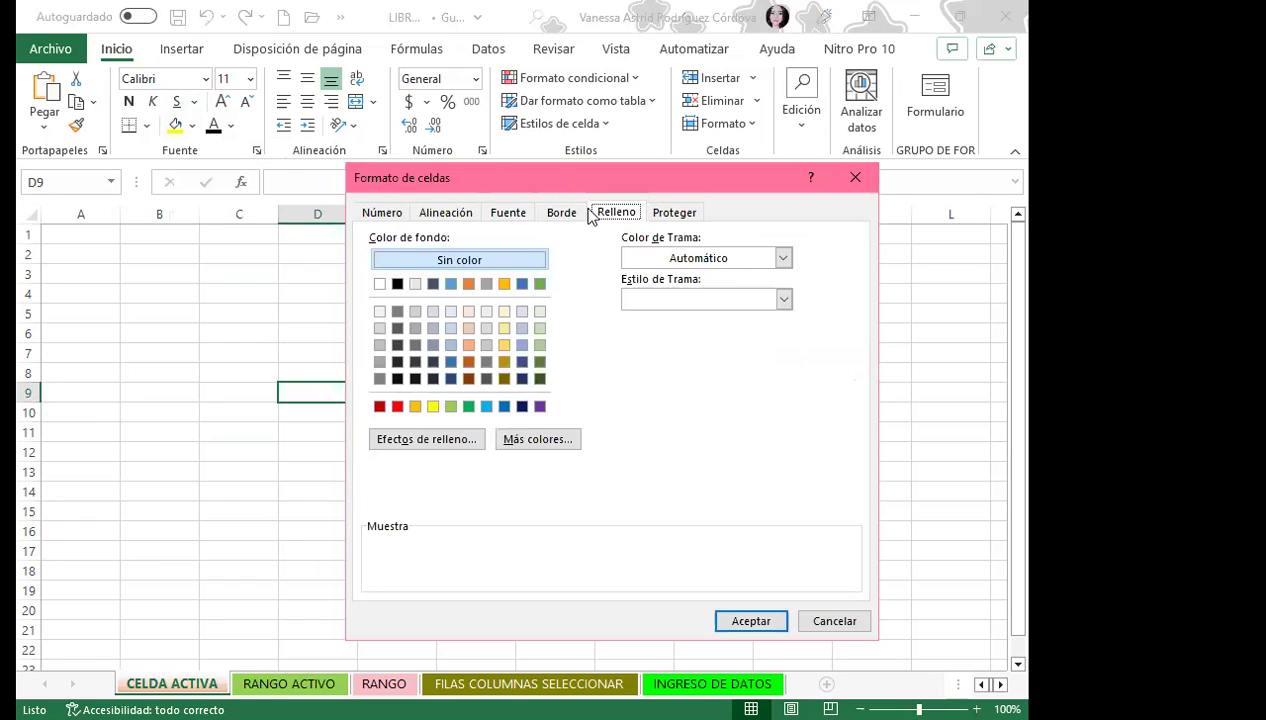
click(413, 440)
click(697, 283)
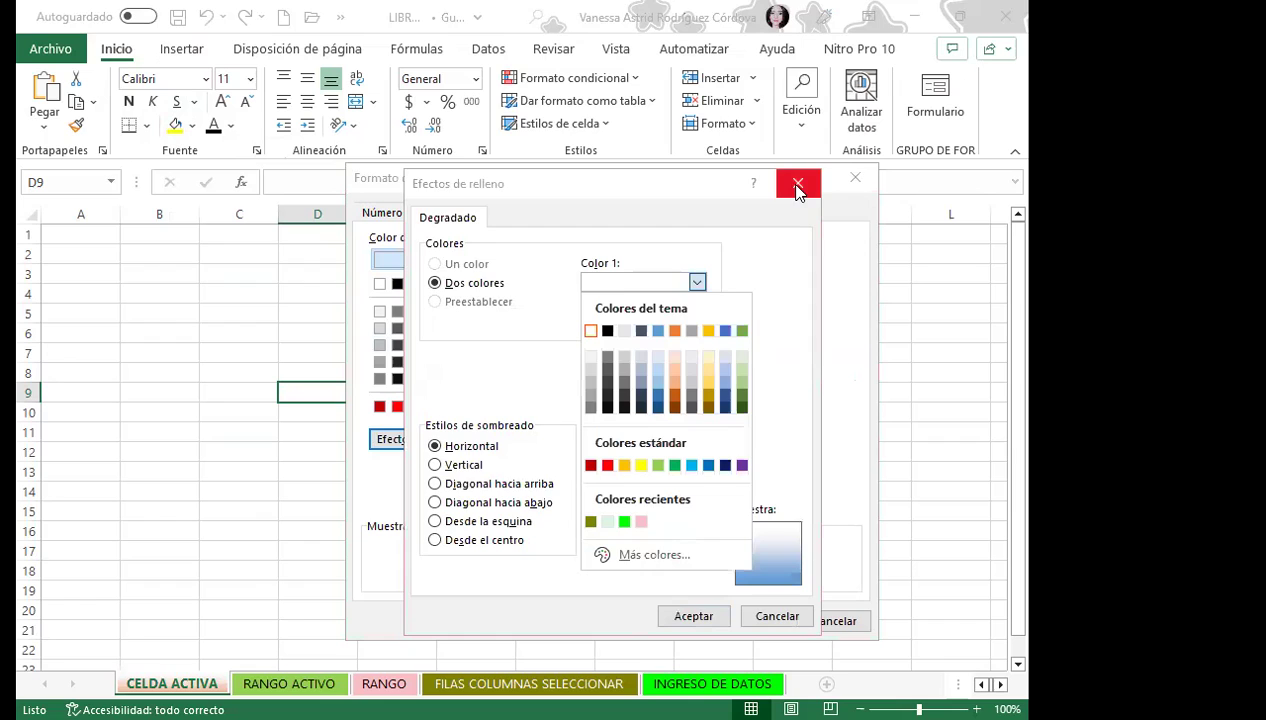
key(Escape)
key(Escape)
click(783, 258)
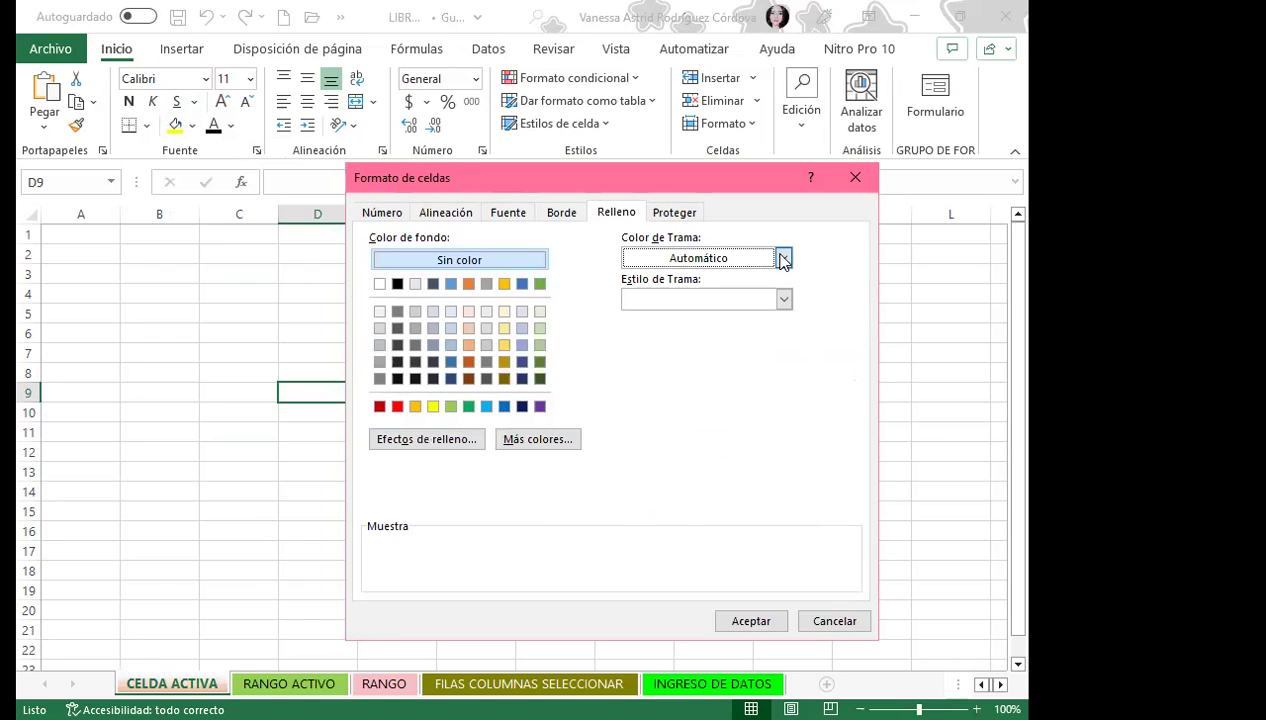
click(692, 340)
click(783, 299)
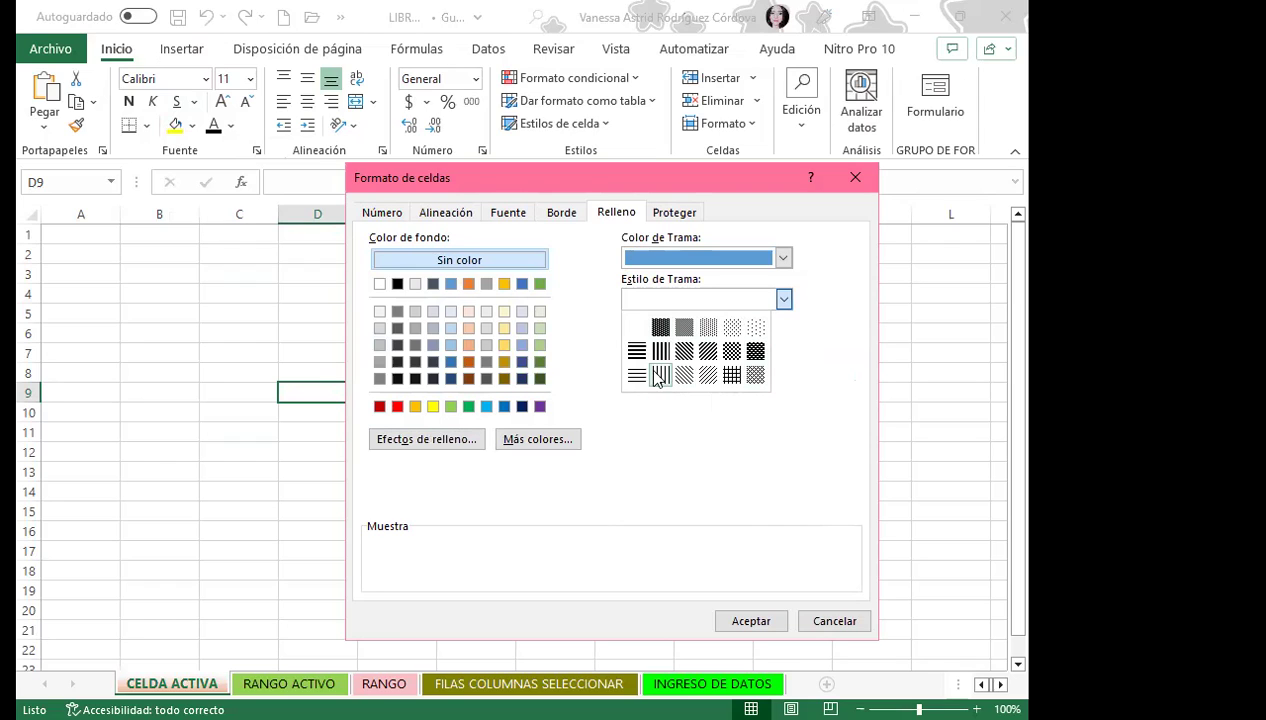
click(659, 375)
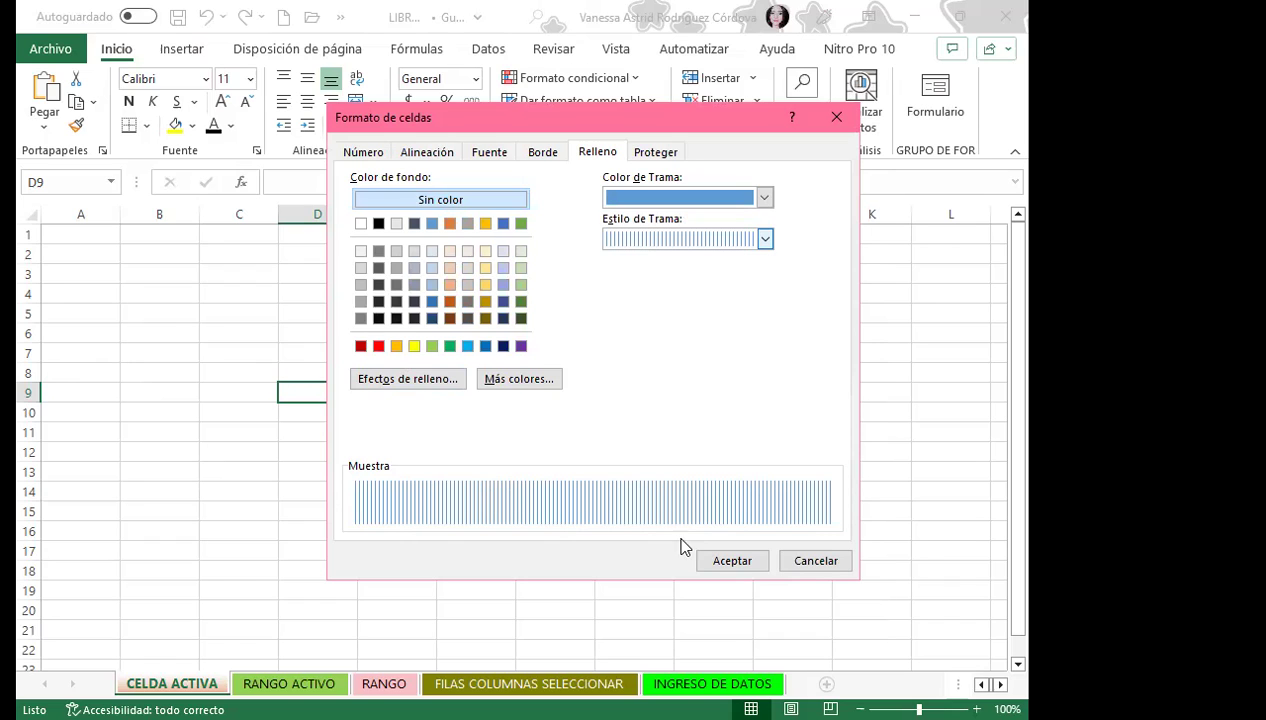
- Close the Formato de celdas dialog without applying the striped fill
click(840, 120)
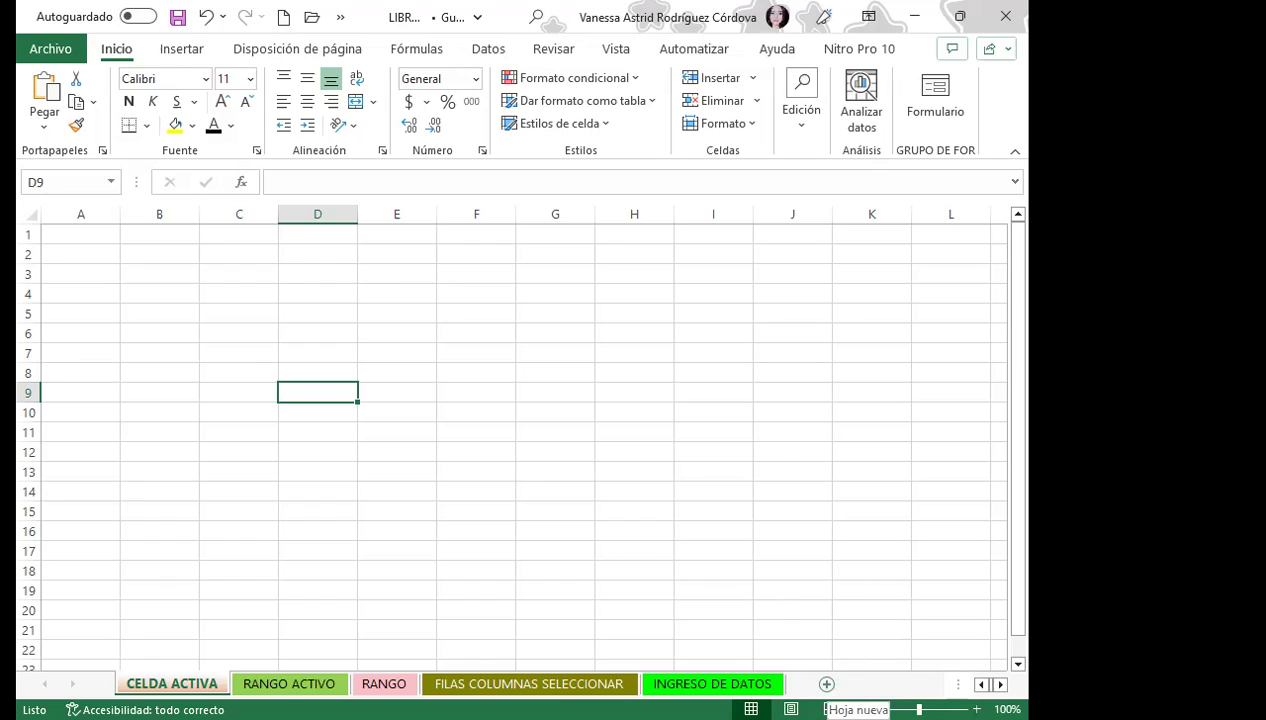
- Start a new blank workbook, Libro1, and insert extra worksheets with Shift+F11 and Insertar
click(826, 684)
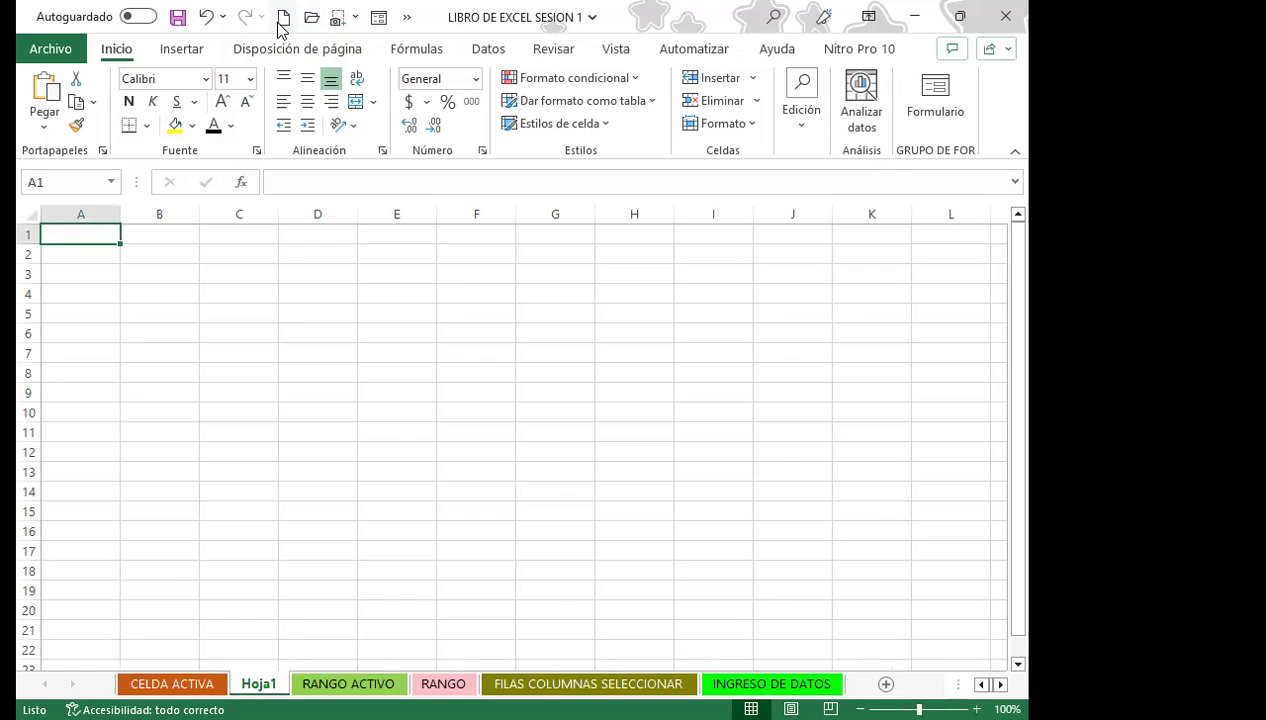
click(284, 22)
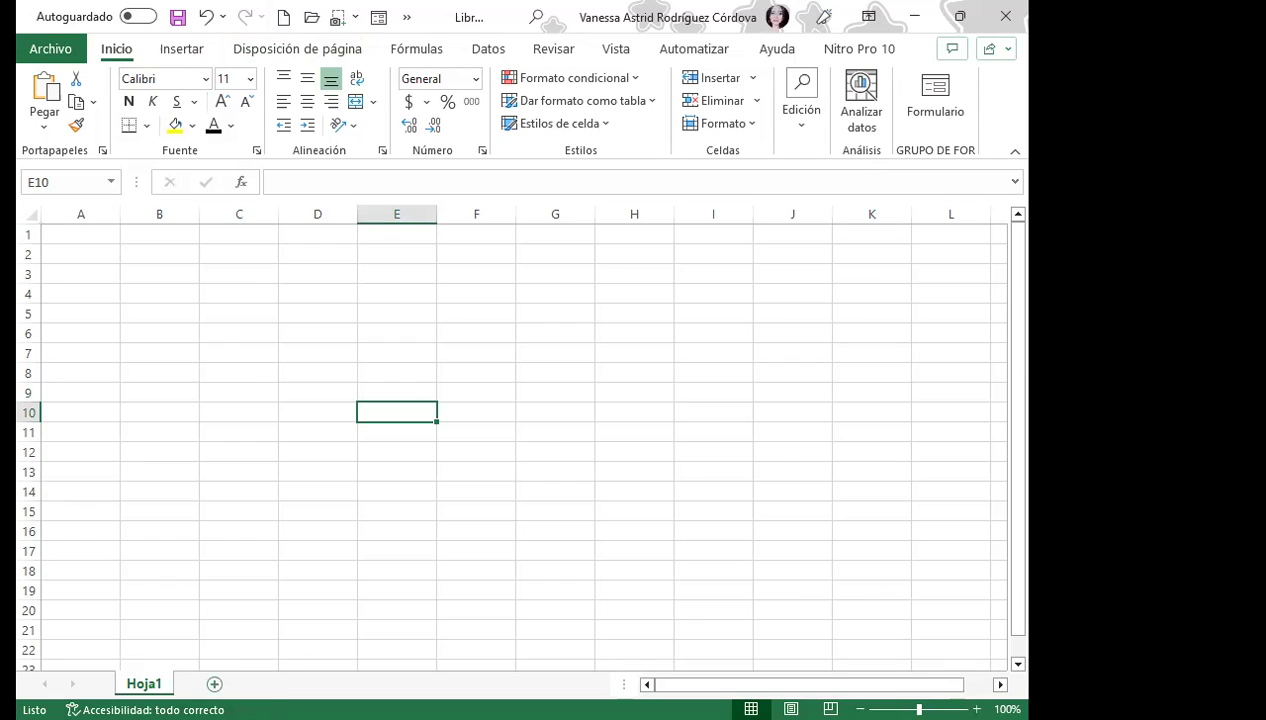
key(shift+F11)
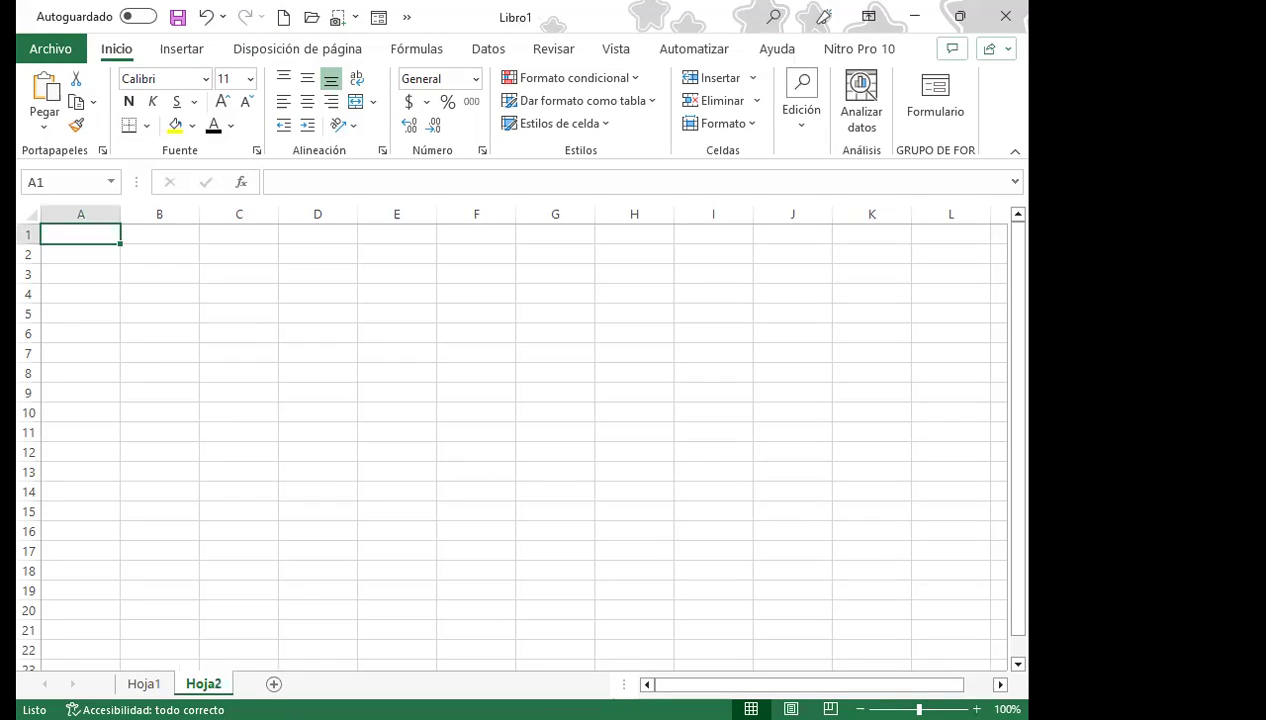
right_click(204, 683)
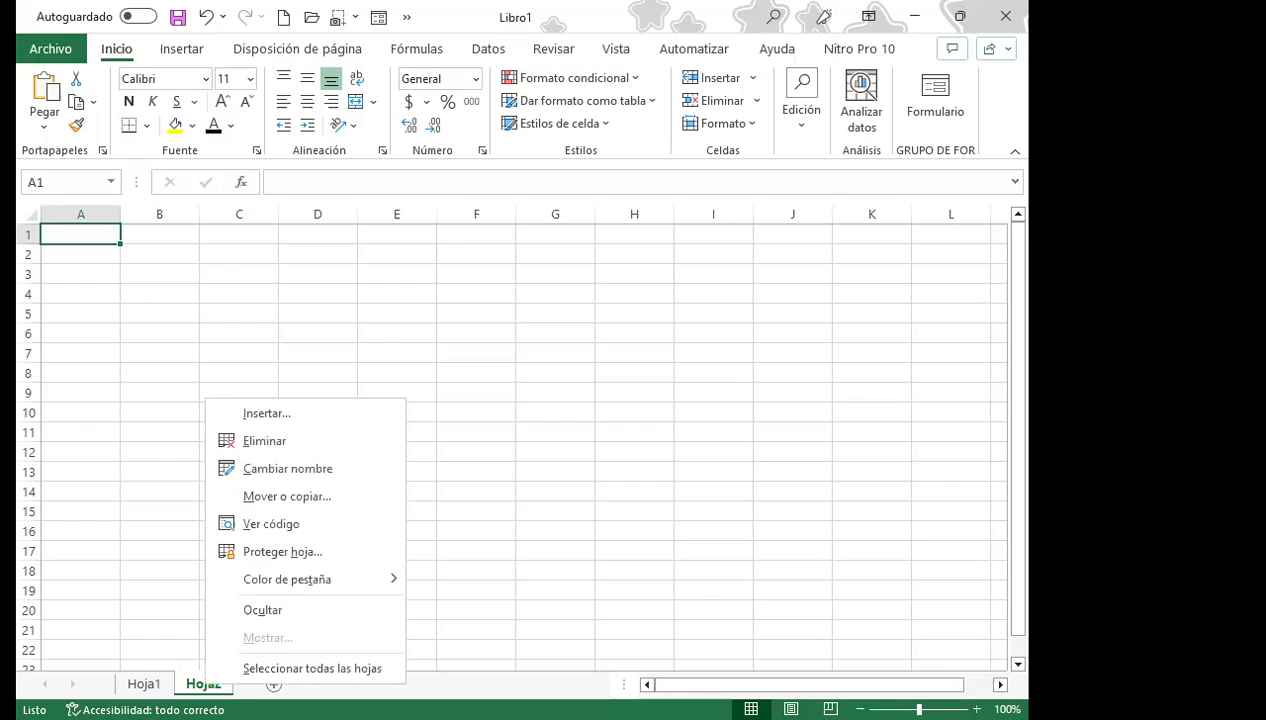
click(266, 415)
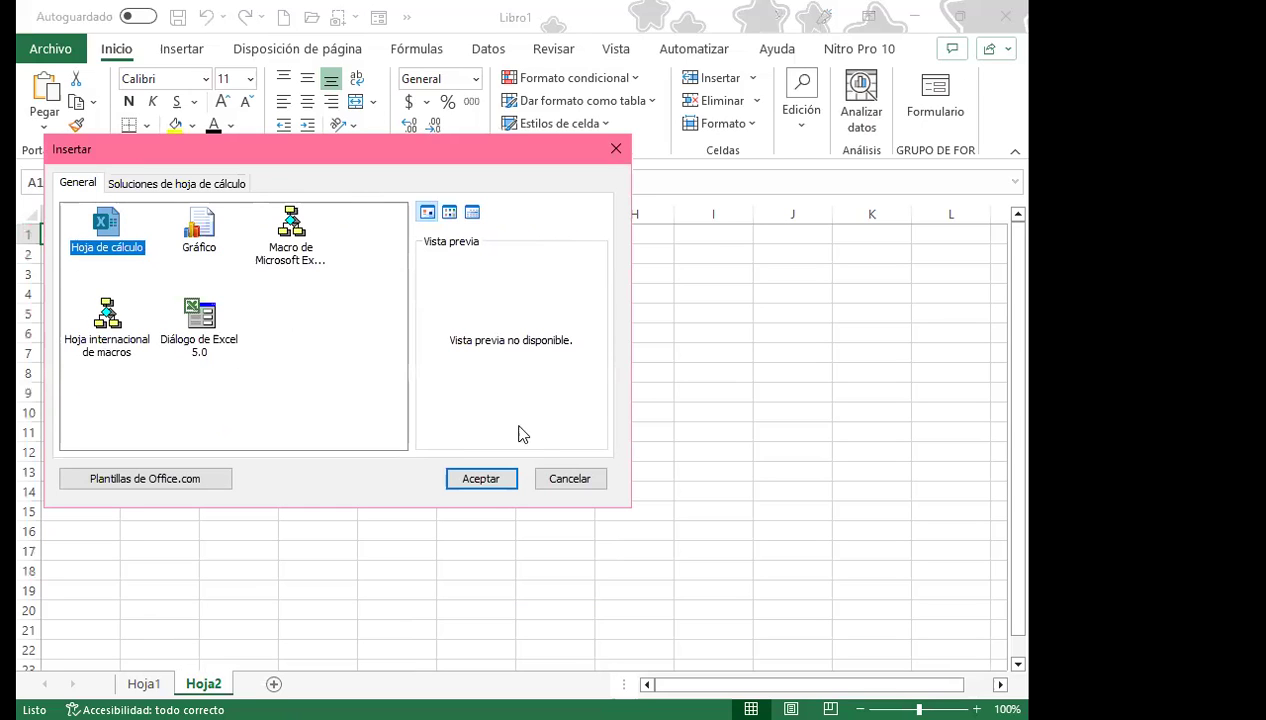
click(481, 479)
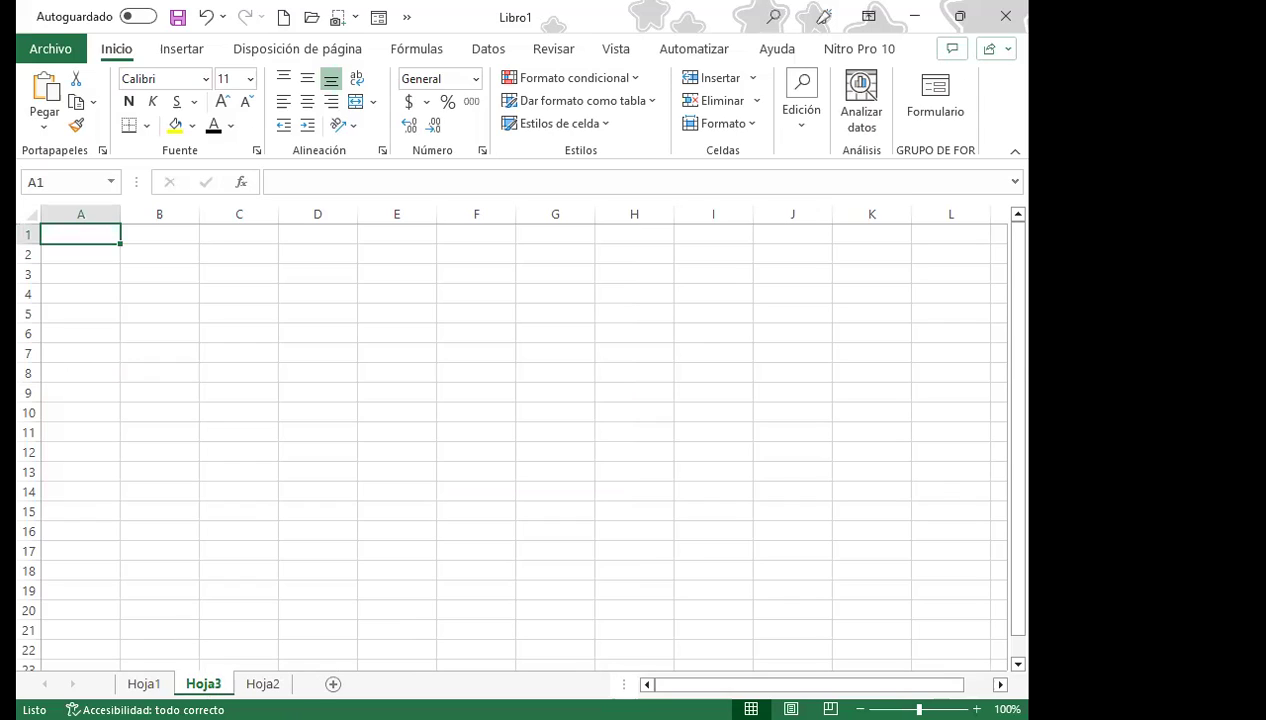
- Move Hoja3 after Hoja2 and add more blank sheets up to Hoja6
drag(203, 683, 311, 683)
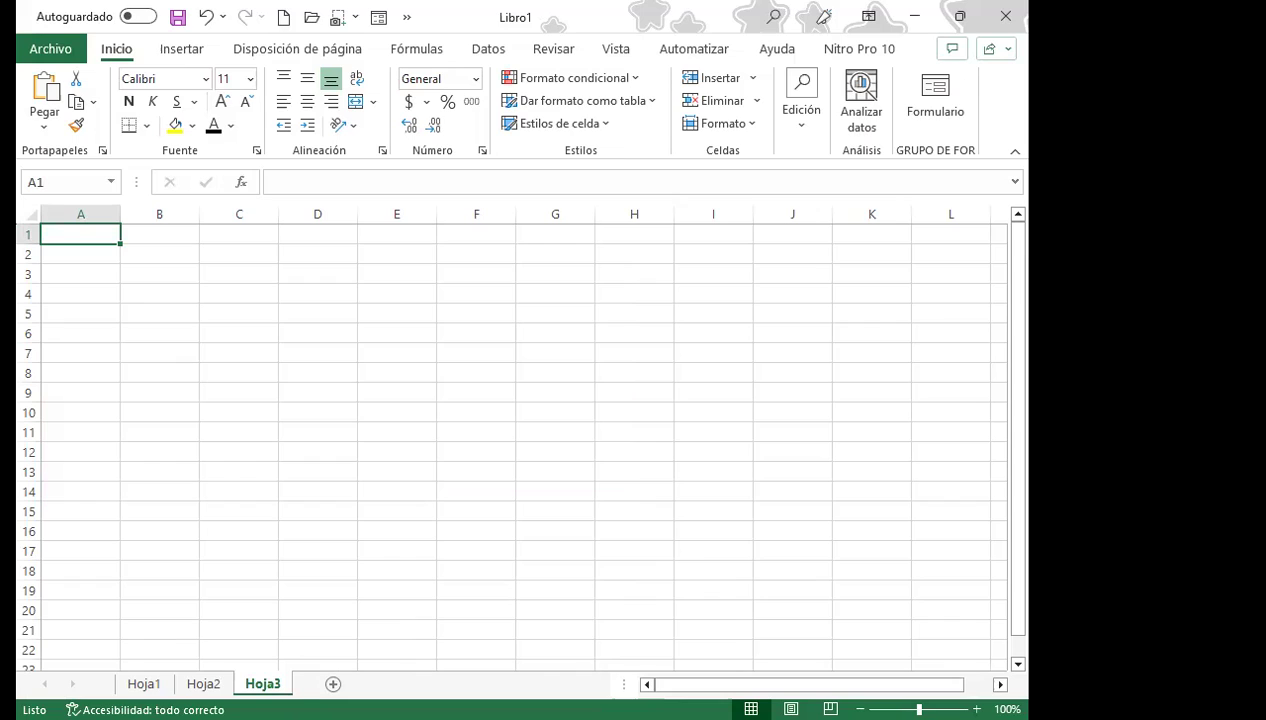
key(shift+F11)
key(shift+F11)
key(shift+F11)
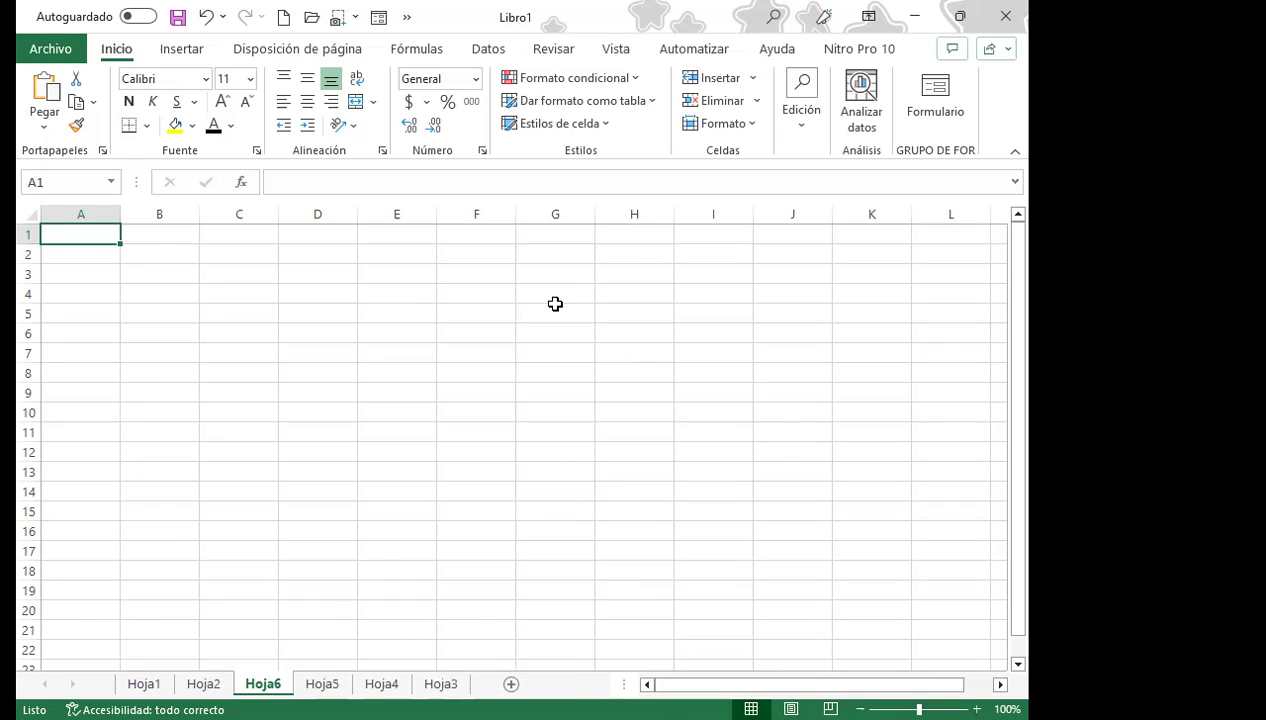
key(shift+F11)
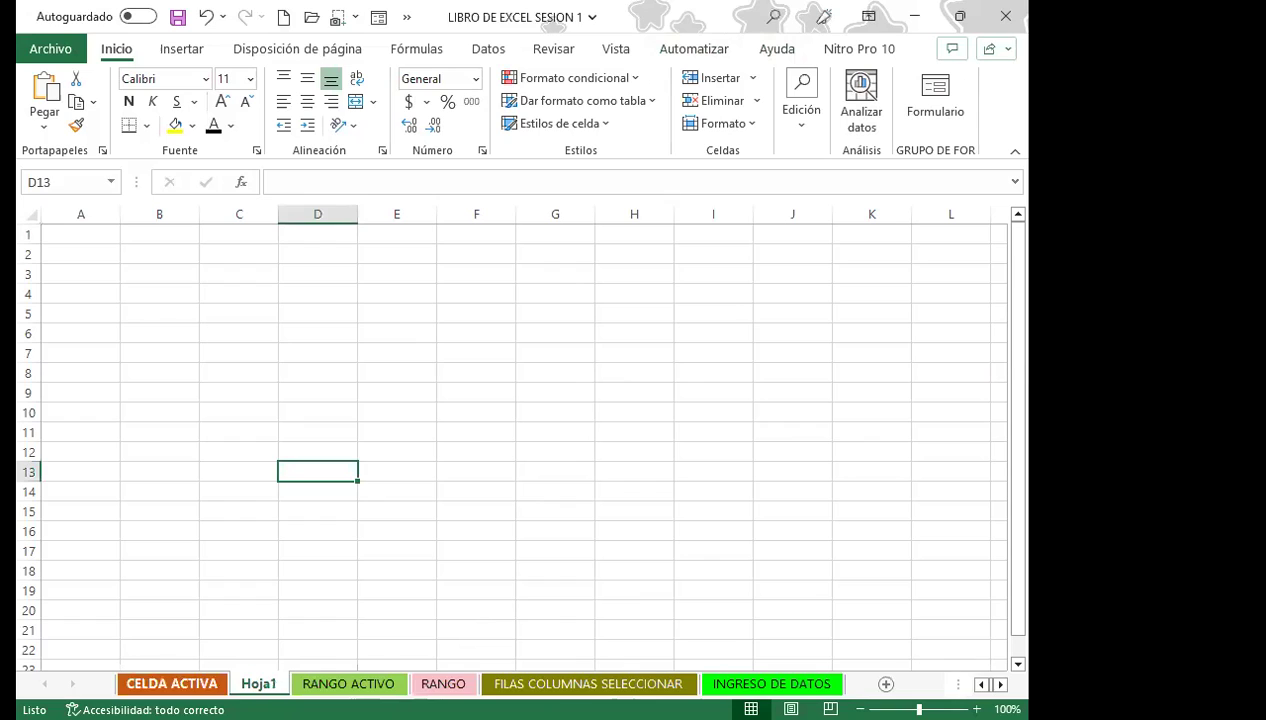
- Delete the Hoja1 sheet and go to the RANGO ACTIVO sheet
right_click(258, 688)
click(410, 438)
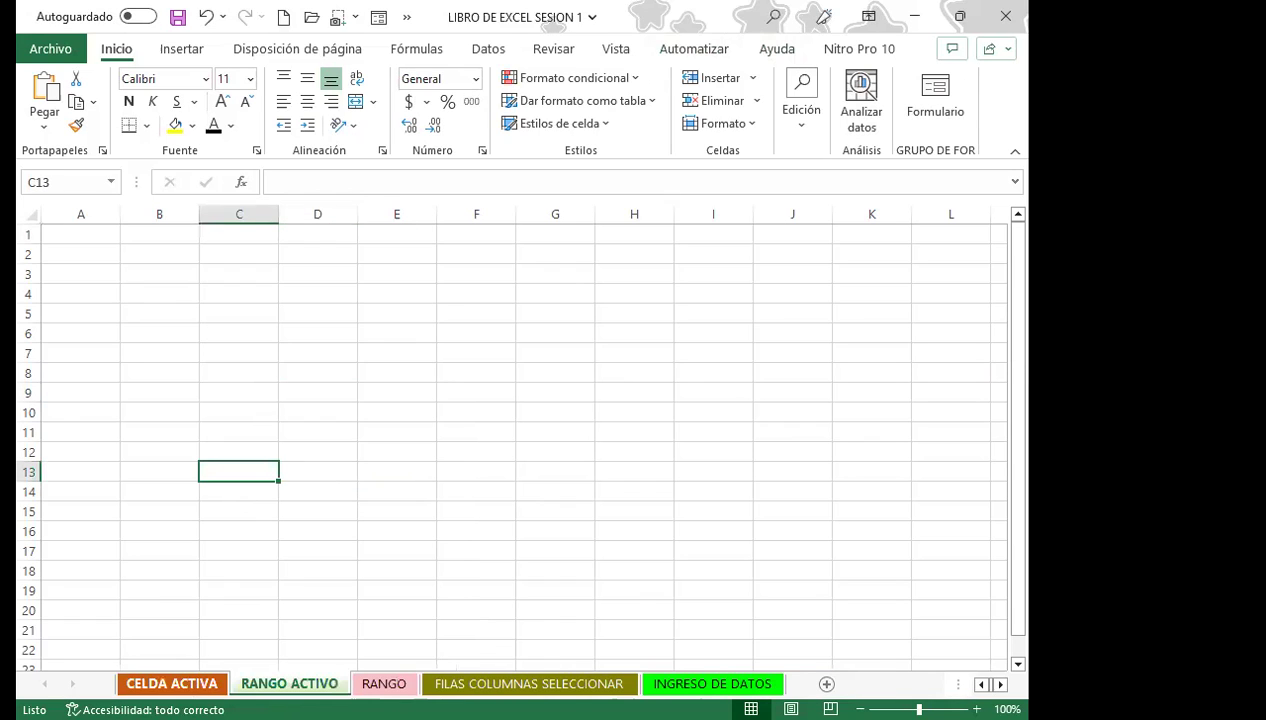
click(194, 684)
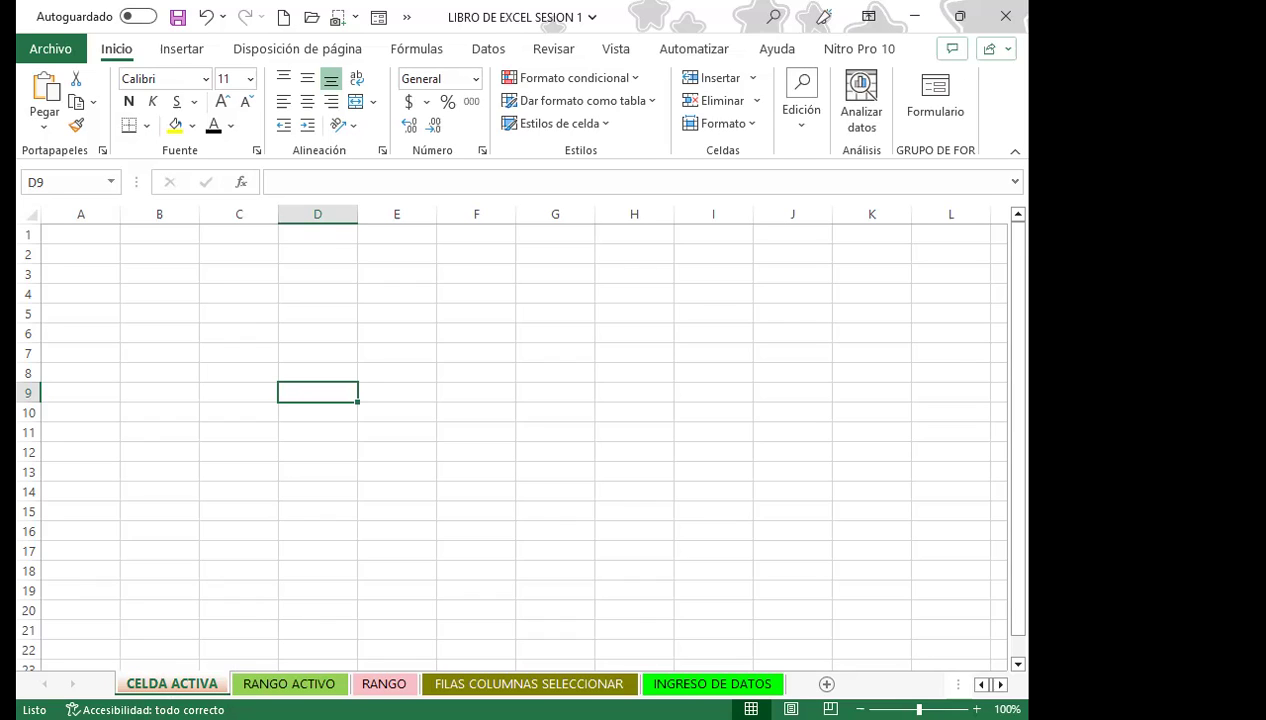
- Step through the sheets with Ctrl+PgDn/PgUp and insert a blank sheet, Hoja2
key(ctrl+Page_Down)
key(ctrl+Page_Down)
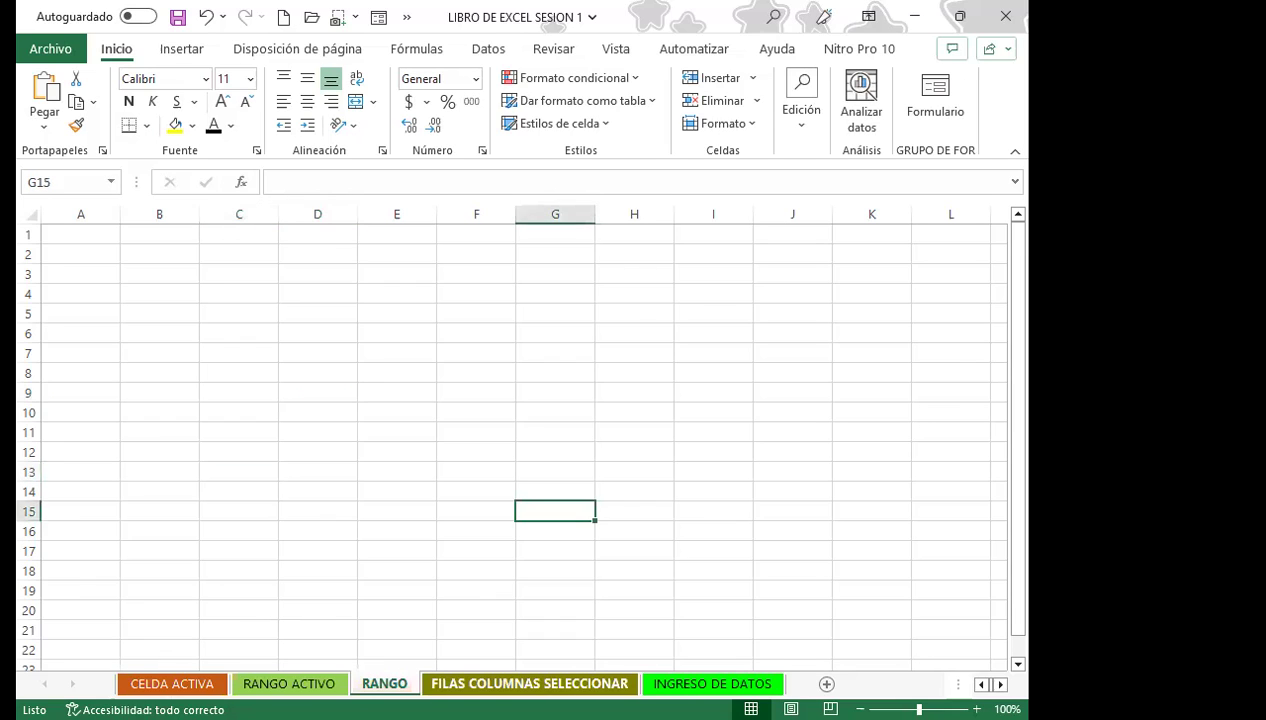
key(ctrl+Page_Down)
key(ctrl+Page_Down)
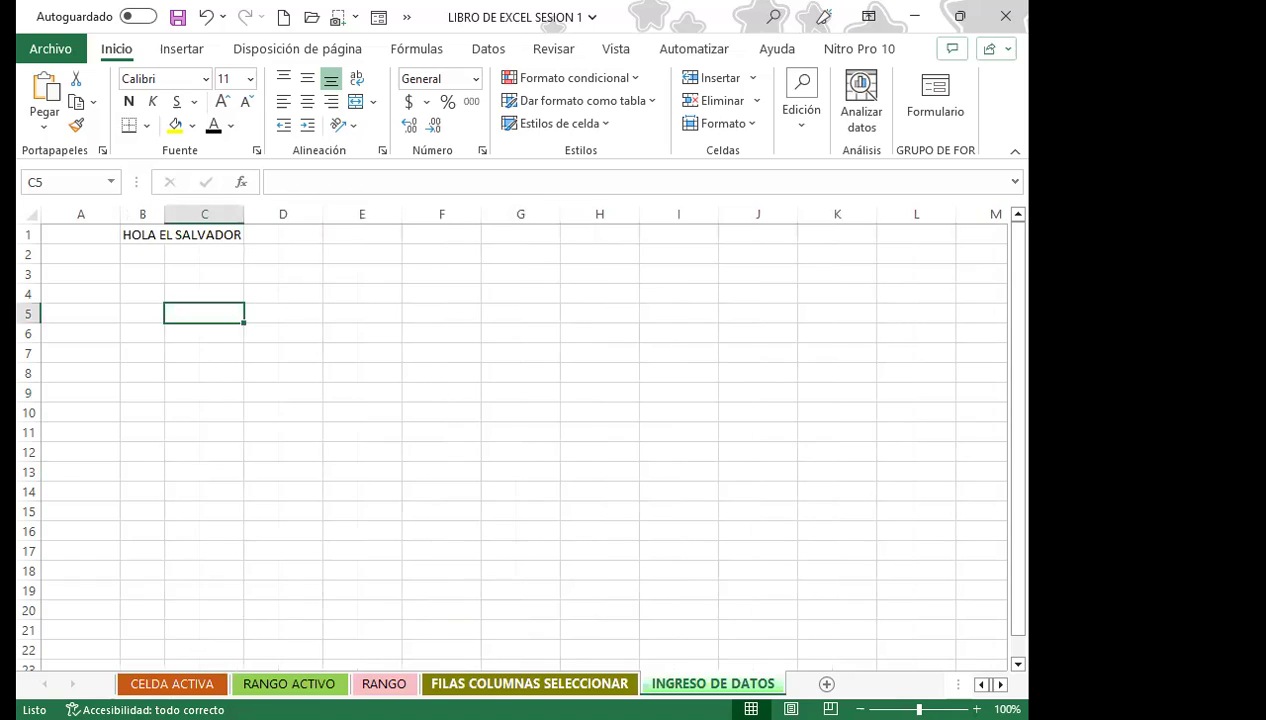
key(ctrl+Page_Up)
key(ctrl+Page_Up)
key(ctrl+Page_Up)
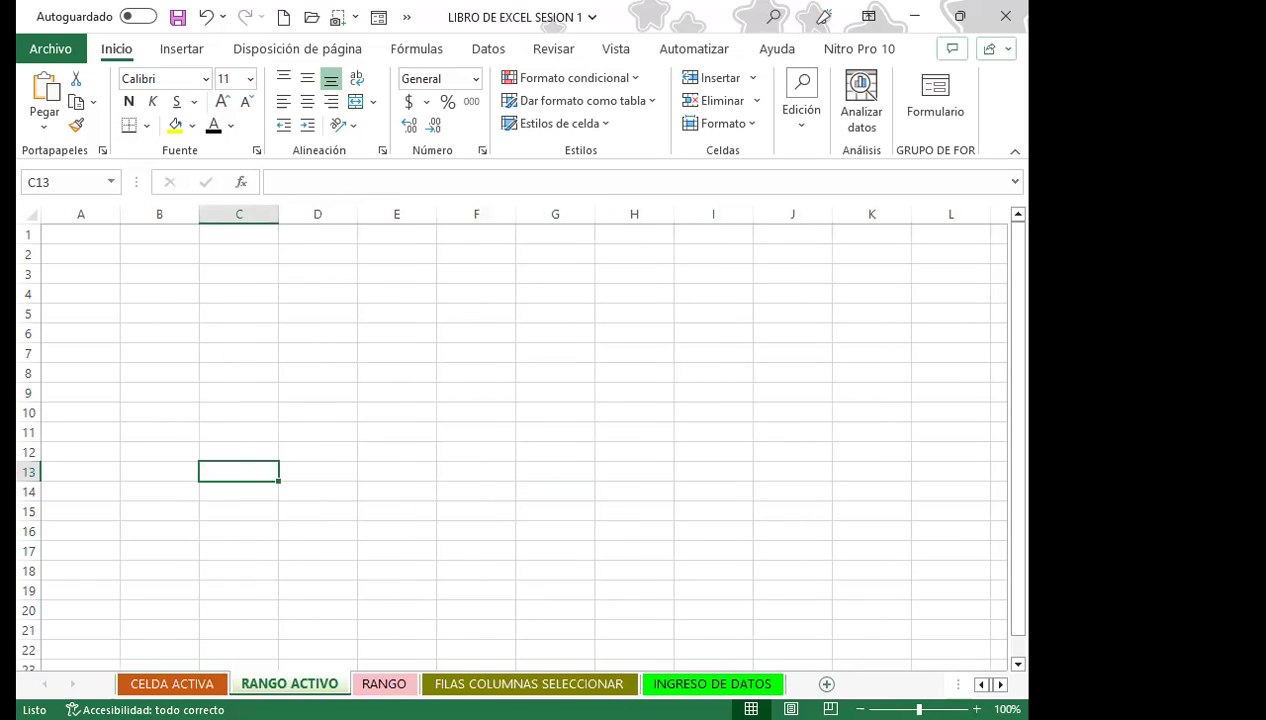
key(shift+F11)
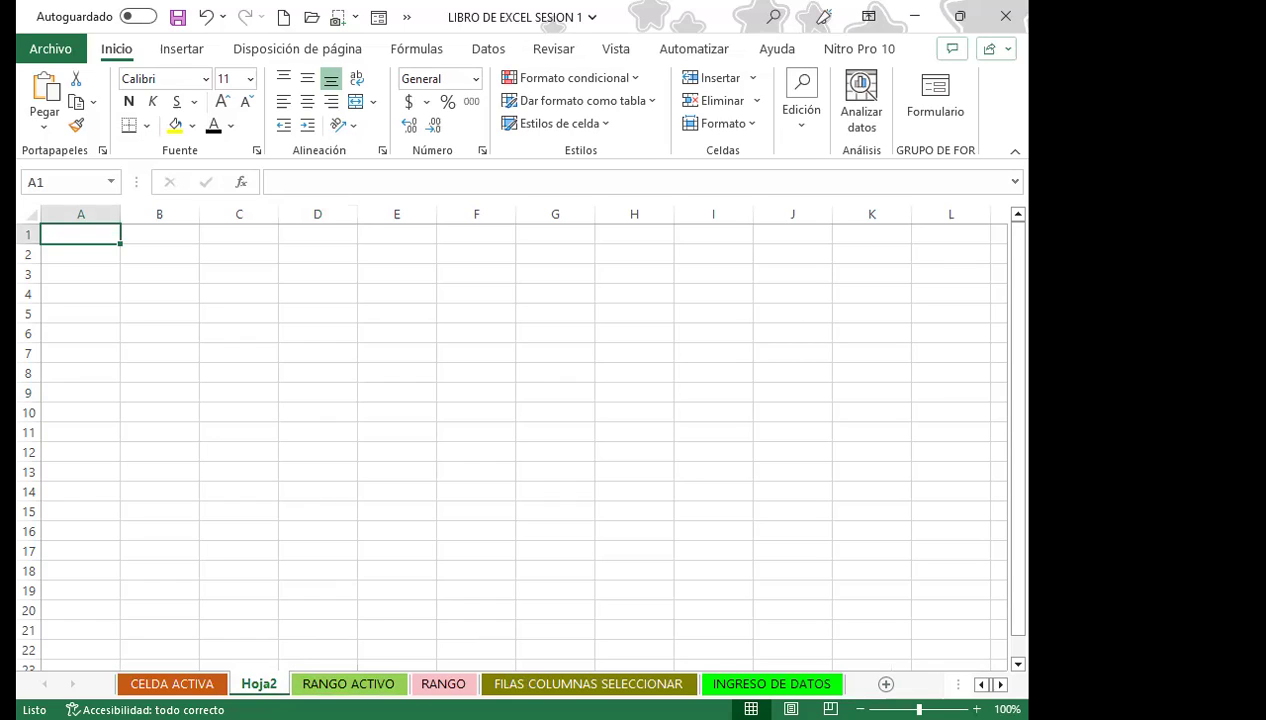
- Rename the Hoja2 tab to a person's first name and confirm the new name
right_click(262, 684)
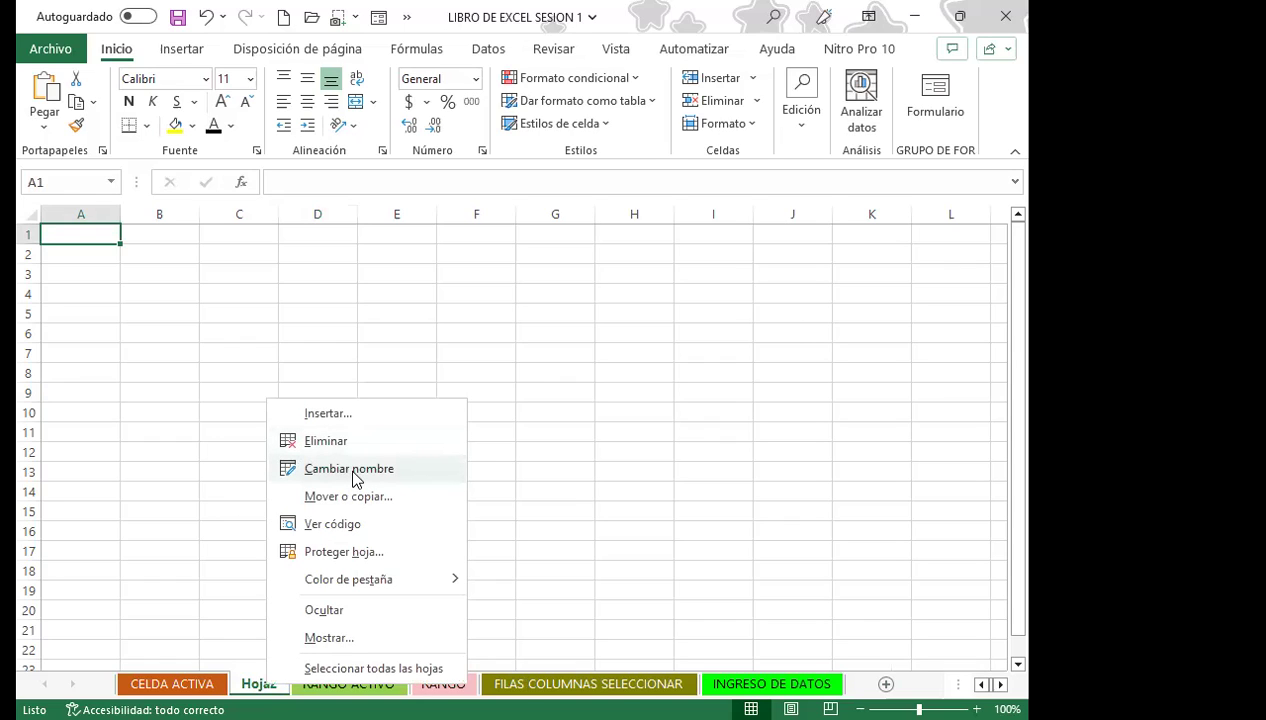
click(252, 684)
double_click(259, 684)
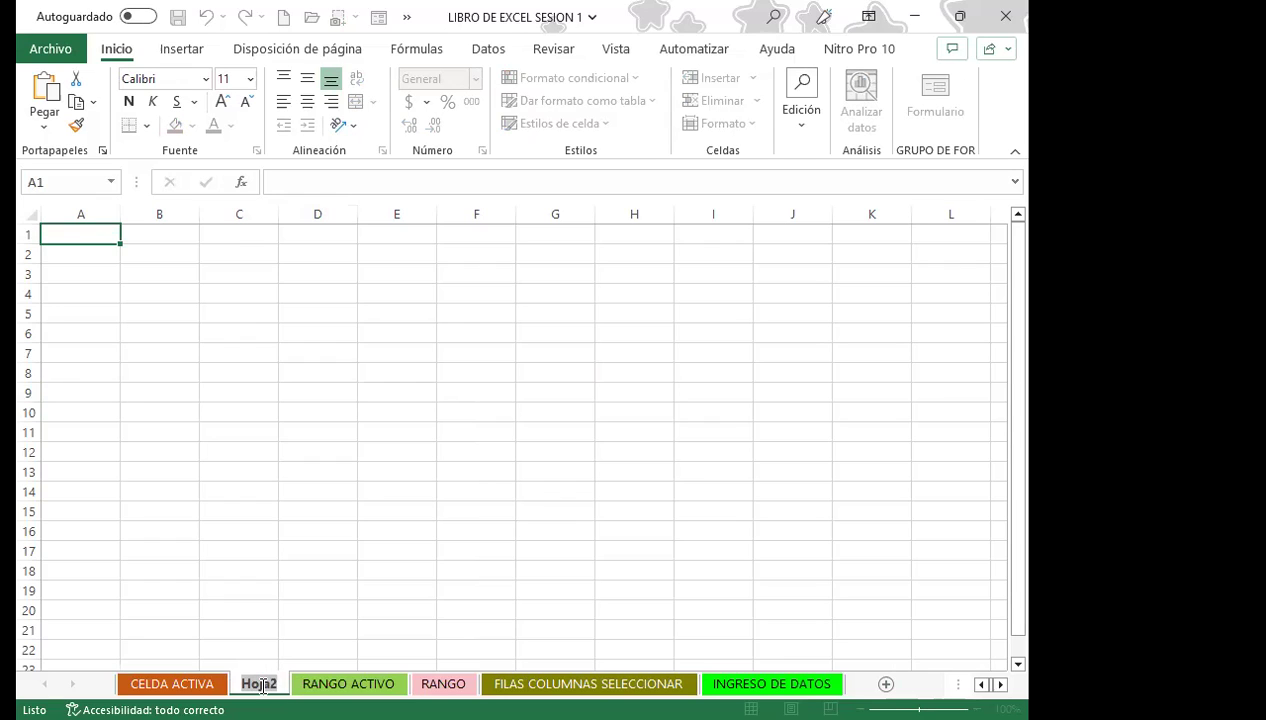
text(VANESSA)
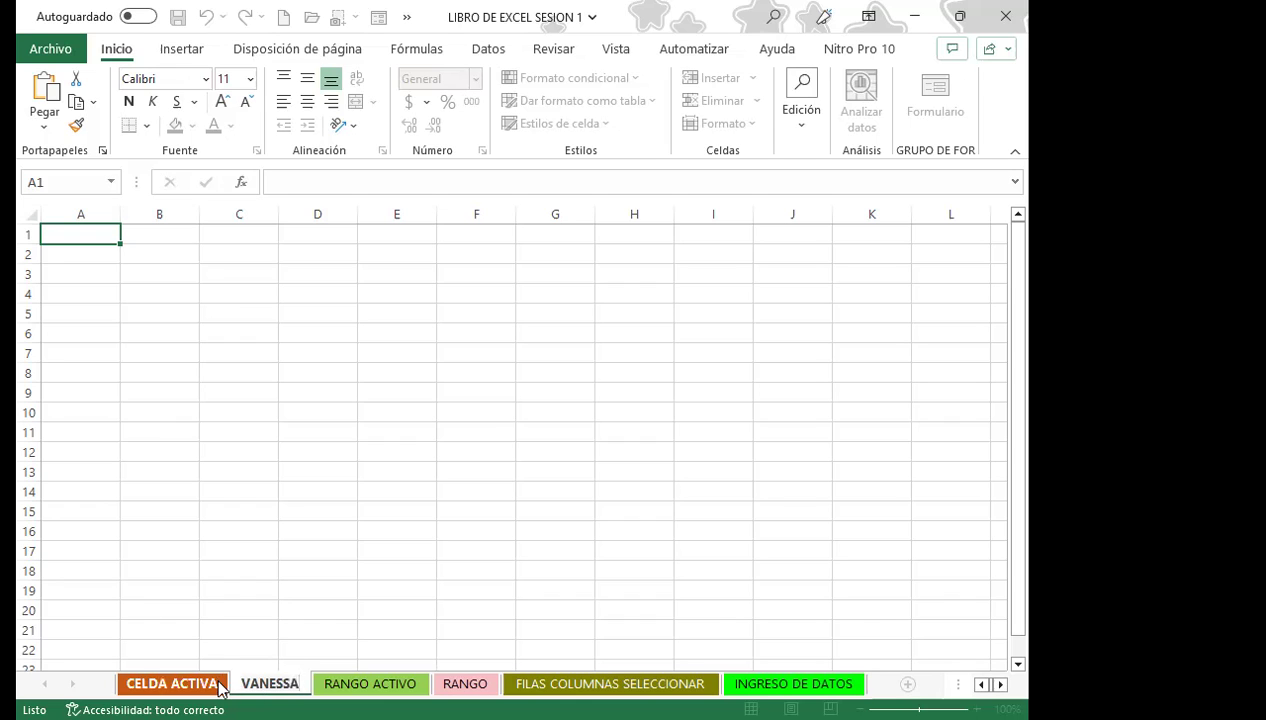
click(317, 392)
click(270, 683)
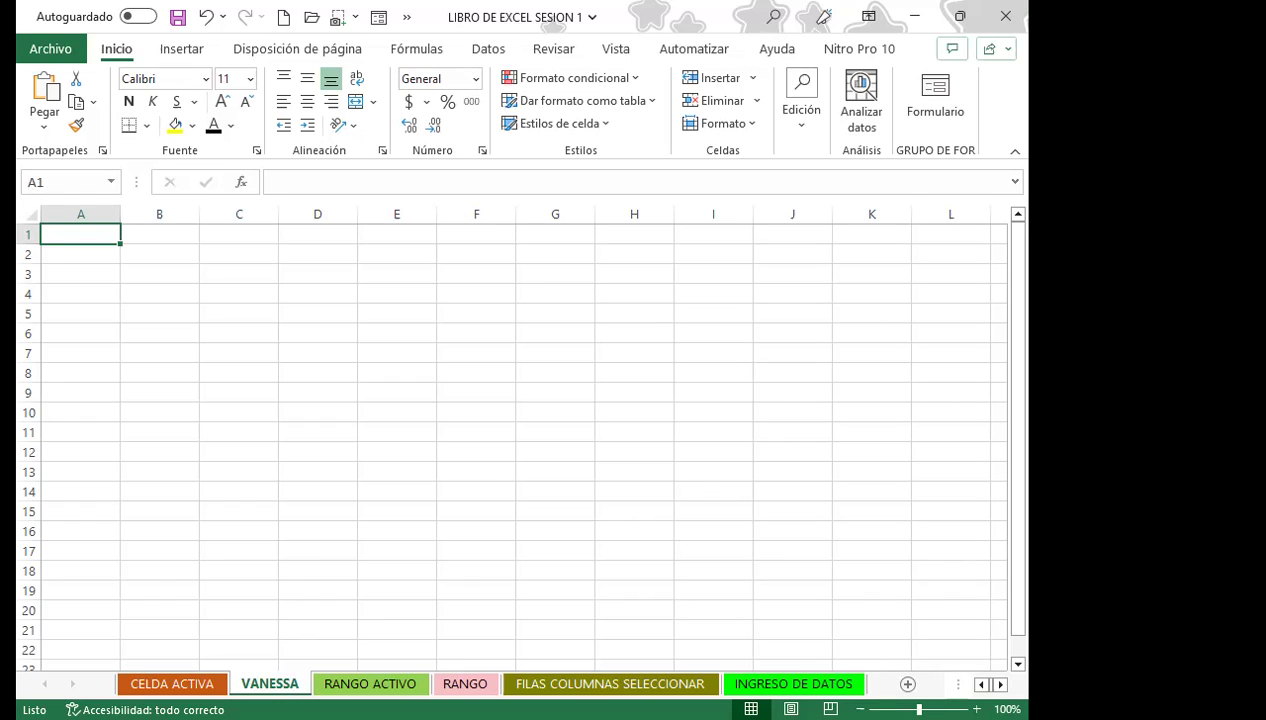
- Give the renamed sheet's tab the Amarillo (yellow) colour, then view it from CELDA ACTIVA
right_click(293, 684)
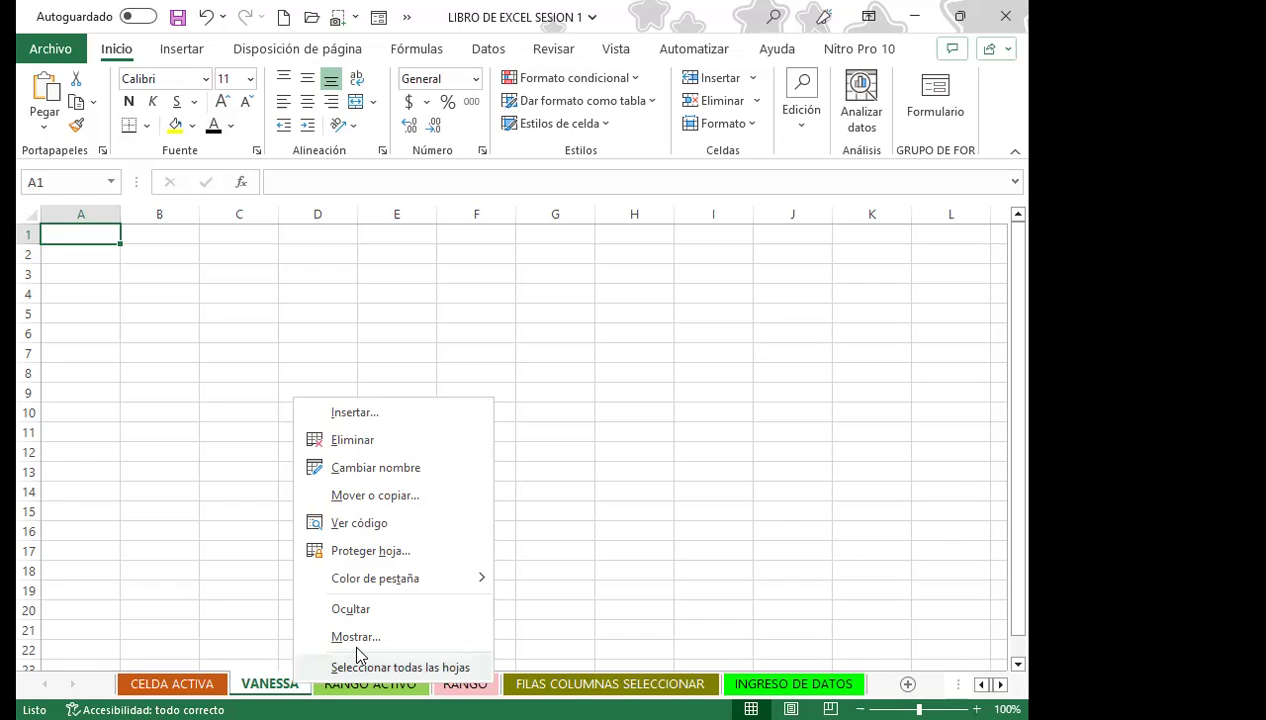
mouse_move(375, 578)
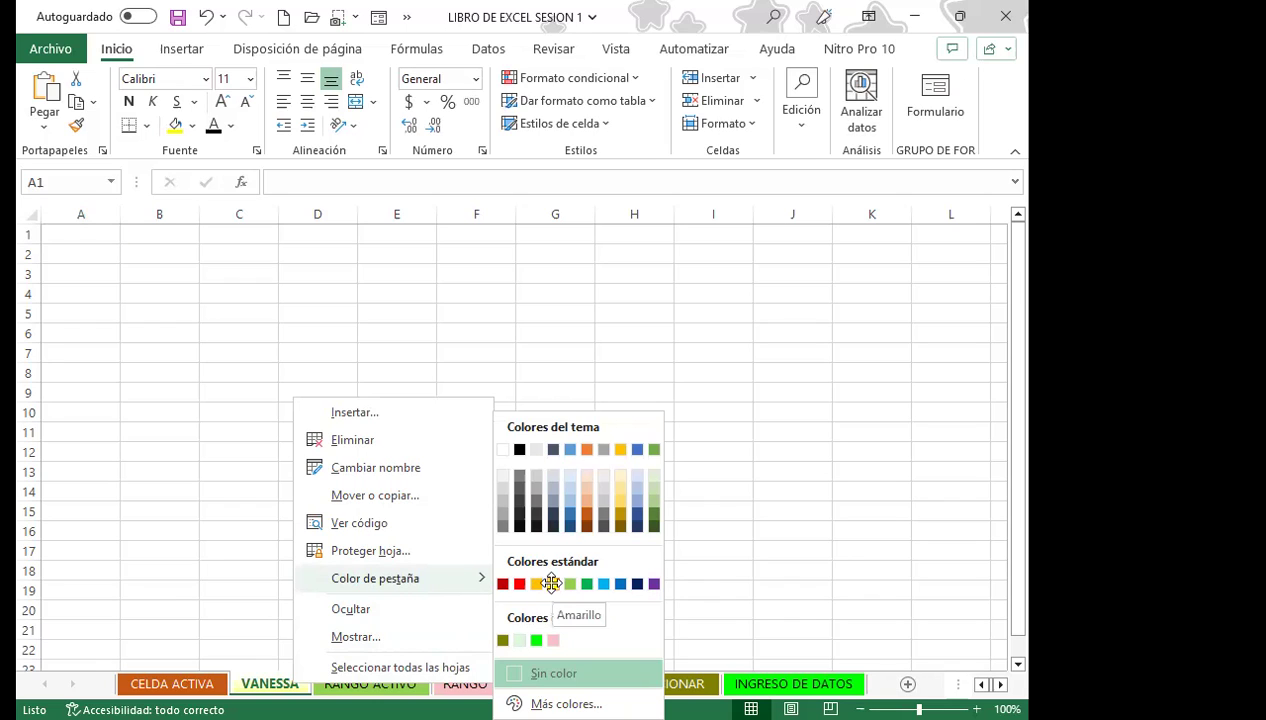
click(257, 683)
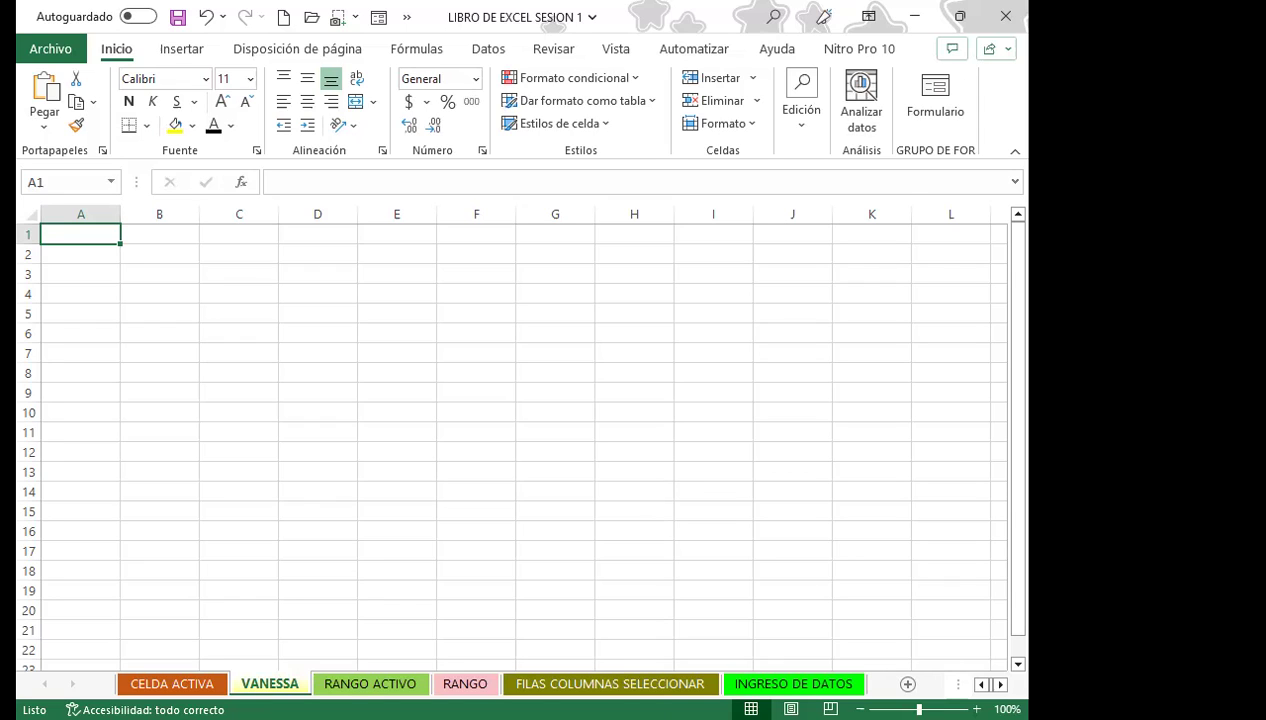
click(184, 684)
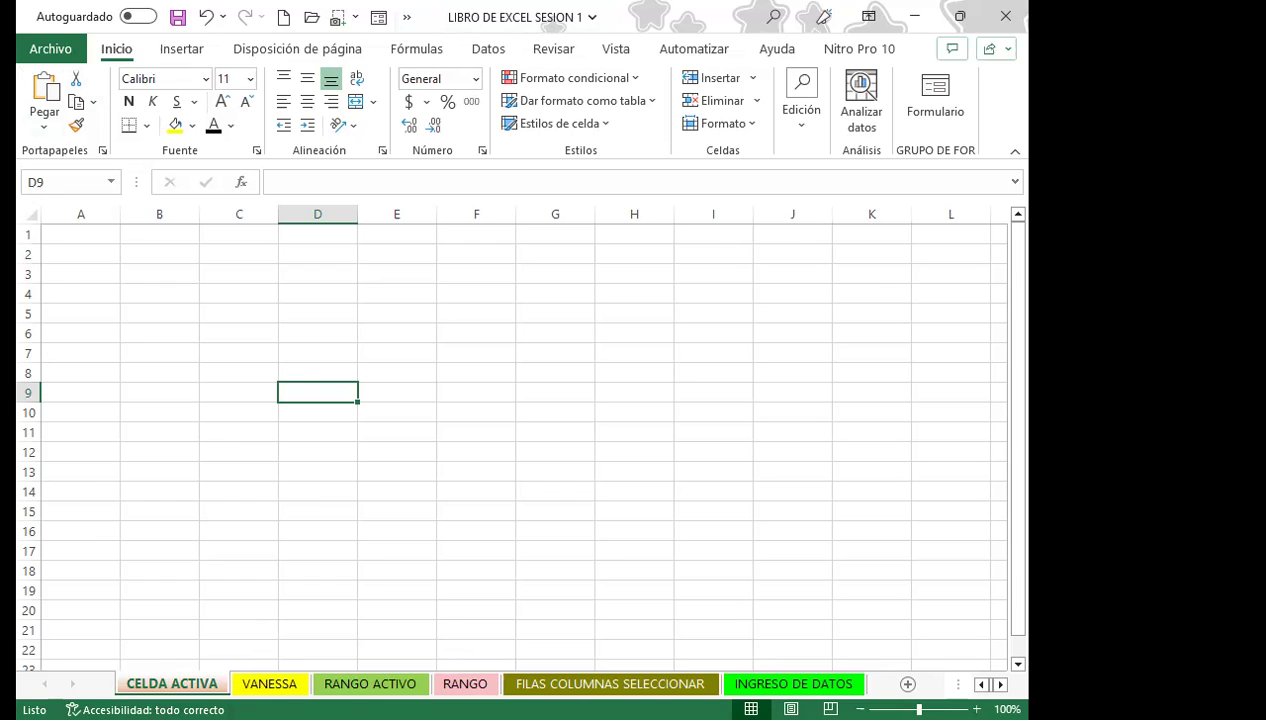
- Move between neighbouring sheets with Ctrl+PgUp/PgDn, then choose Insertar from the renamed tab's menu
click(269, 683)
key(ctrl+Page_Up)
key(ctrl+Page_Down)
key(ctrl+Page_Up)
key(ctrl+Page_Down)
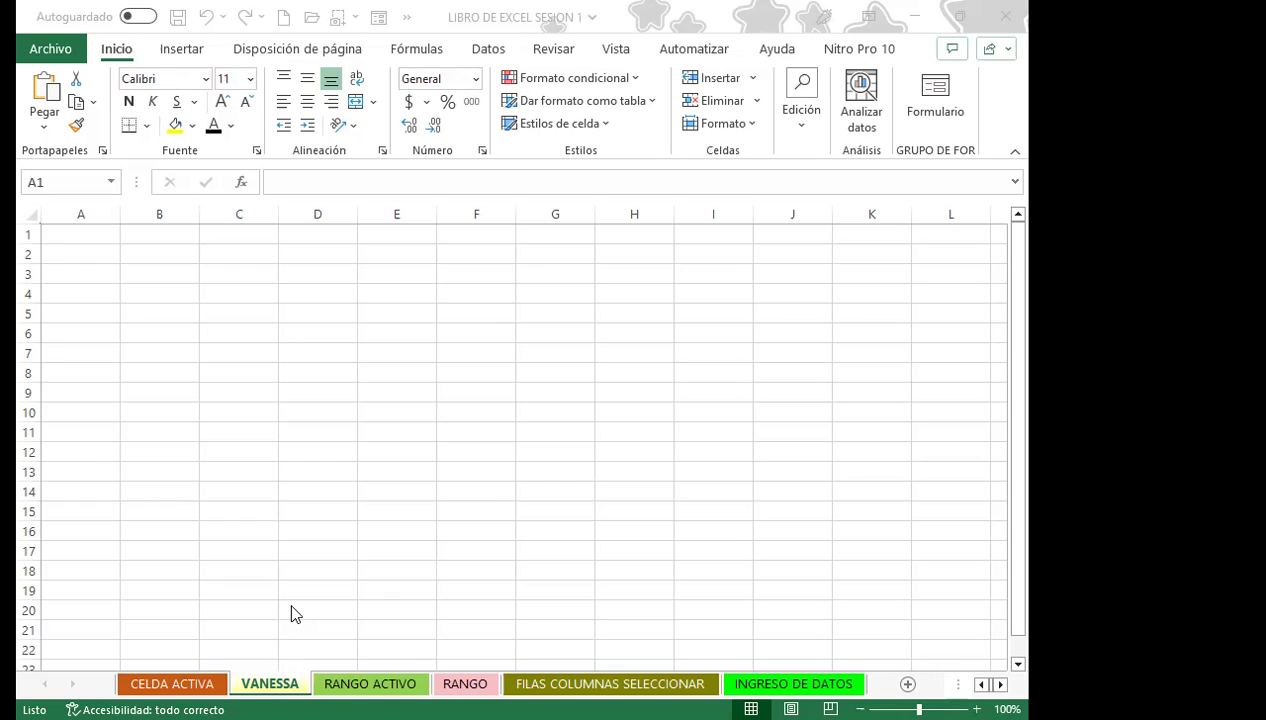
right_click(268, 683)
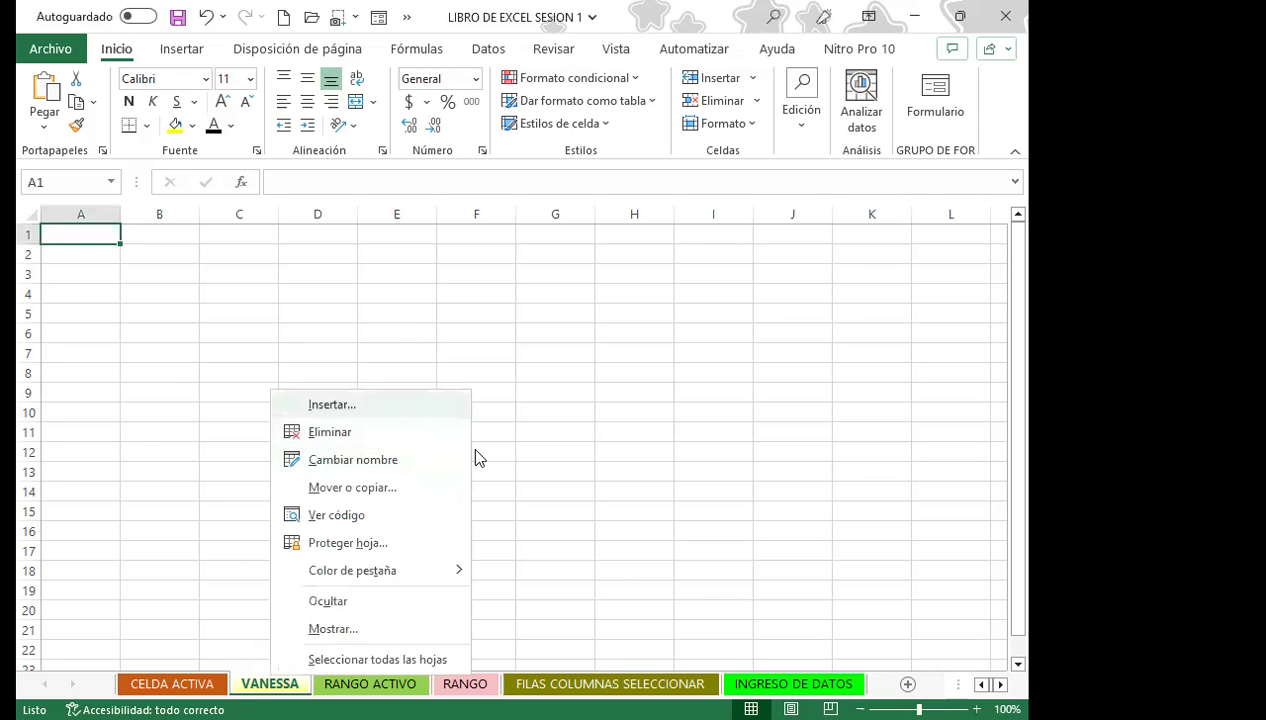
key(Return)
key(Return)
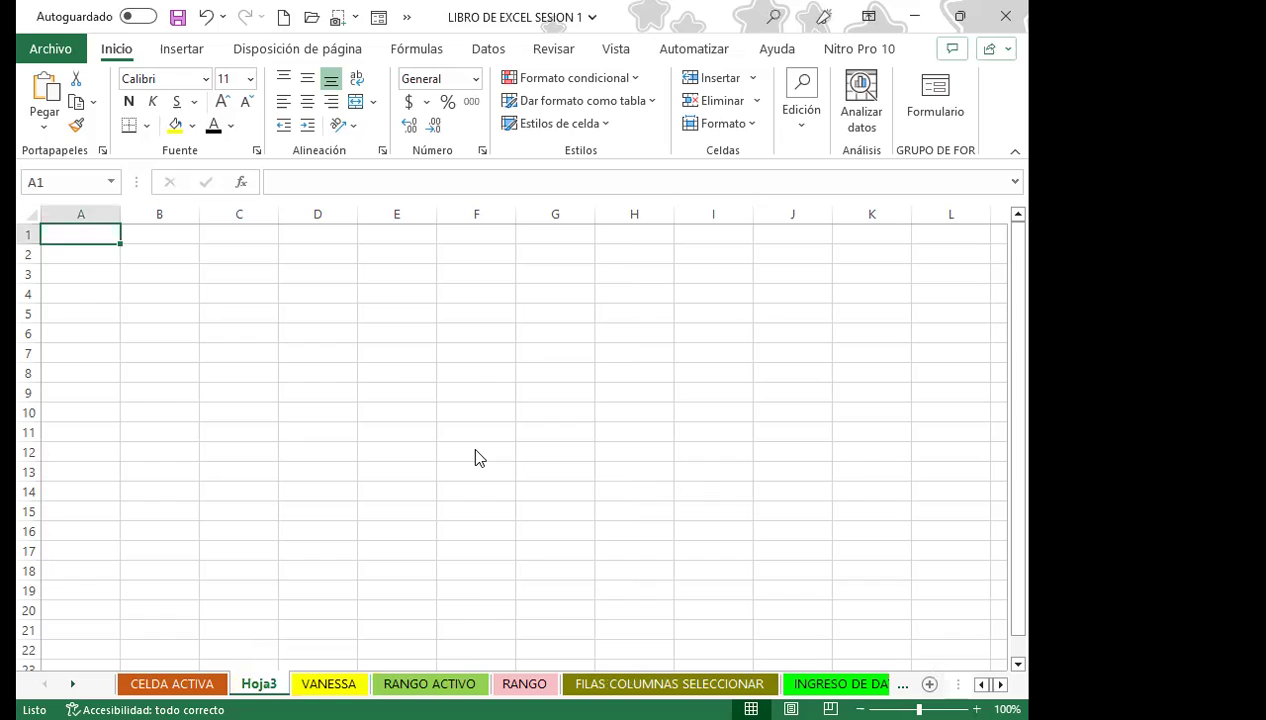
- Insert the blank sheets Hoja3, Hoja4 and Hoja5 with Shift+F11
key(shift+F11)
key(shift+F11)
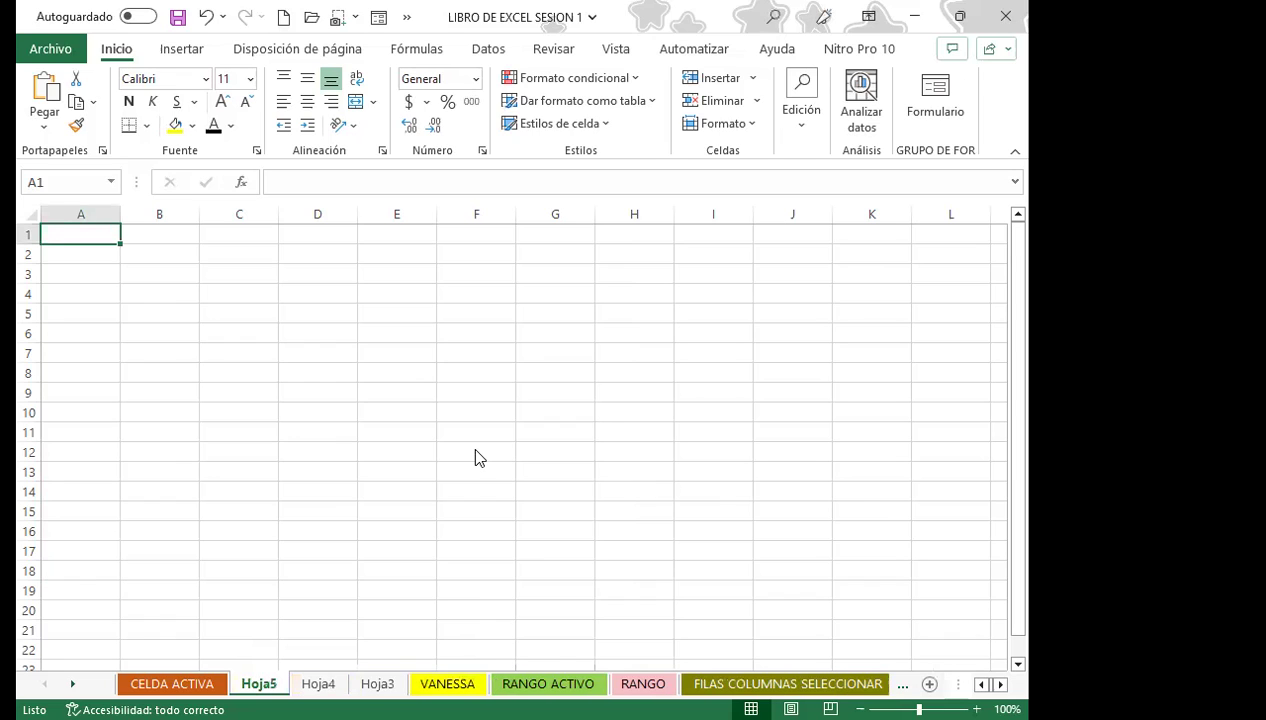
key(shift+F11)
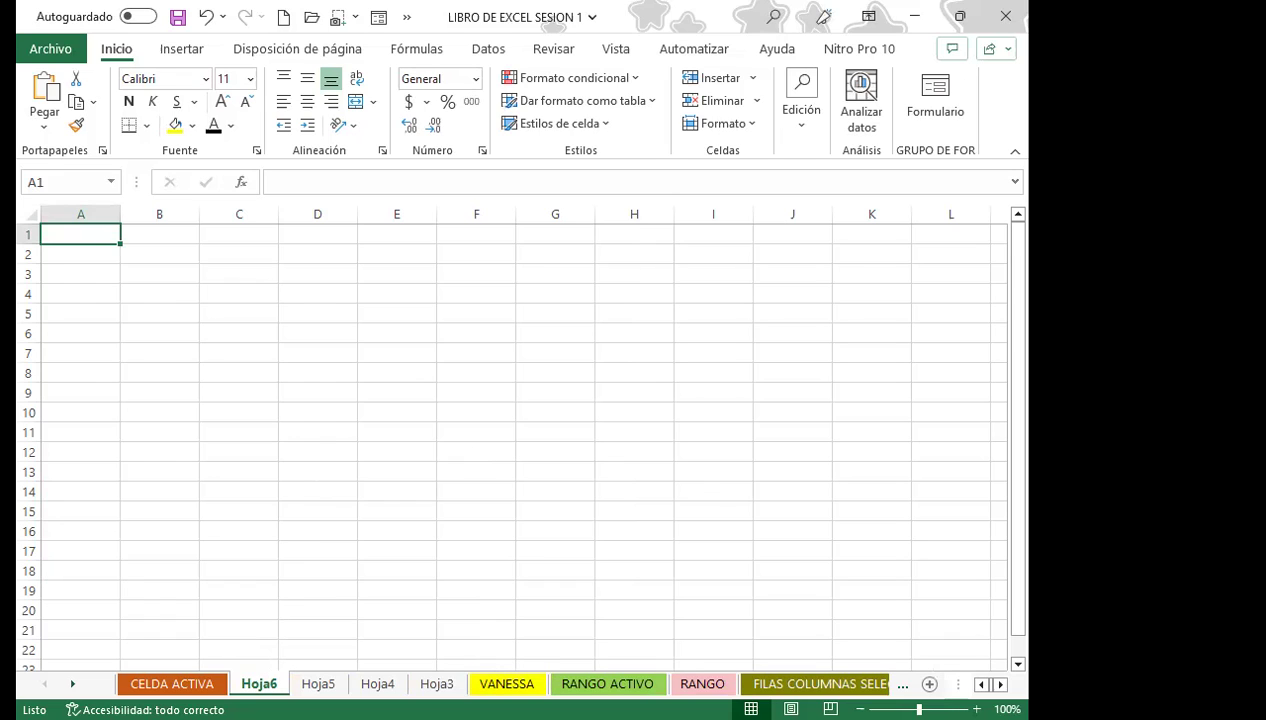
- Delete the added blank sheets Hoja6, Hoja4 and Hoja3 through Eliminar
right_click(262, 684)
click(340, 436)
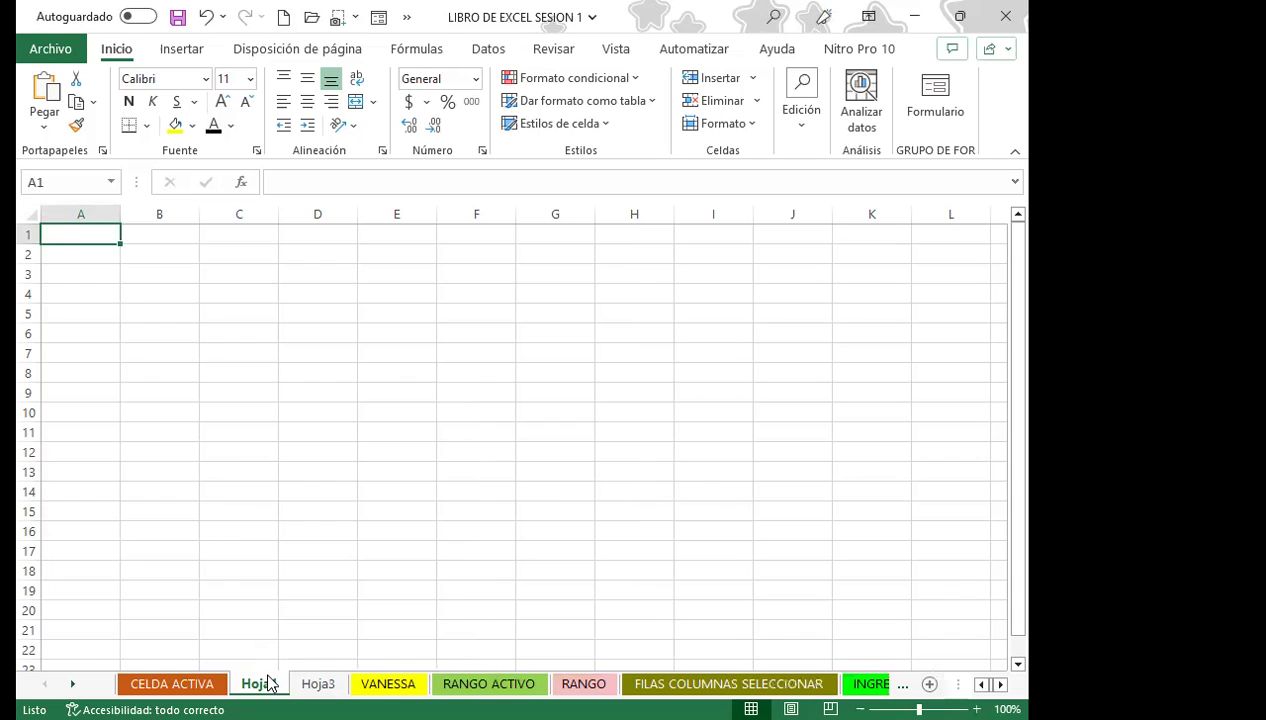
right_click(268, 683)
click(328, 433)
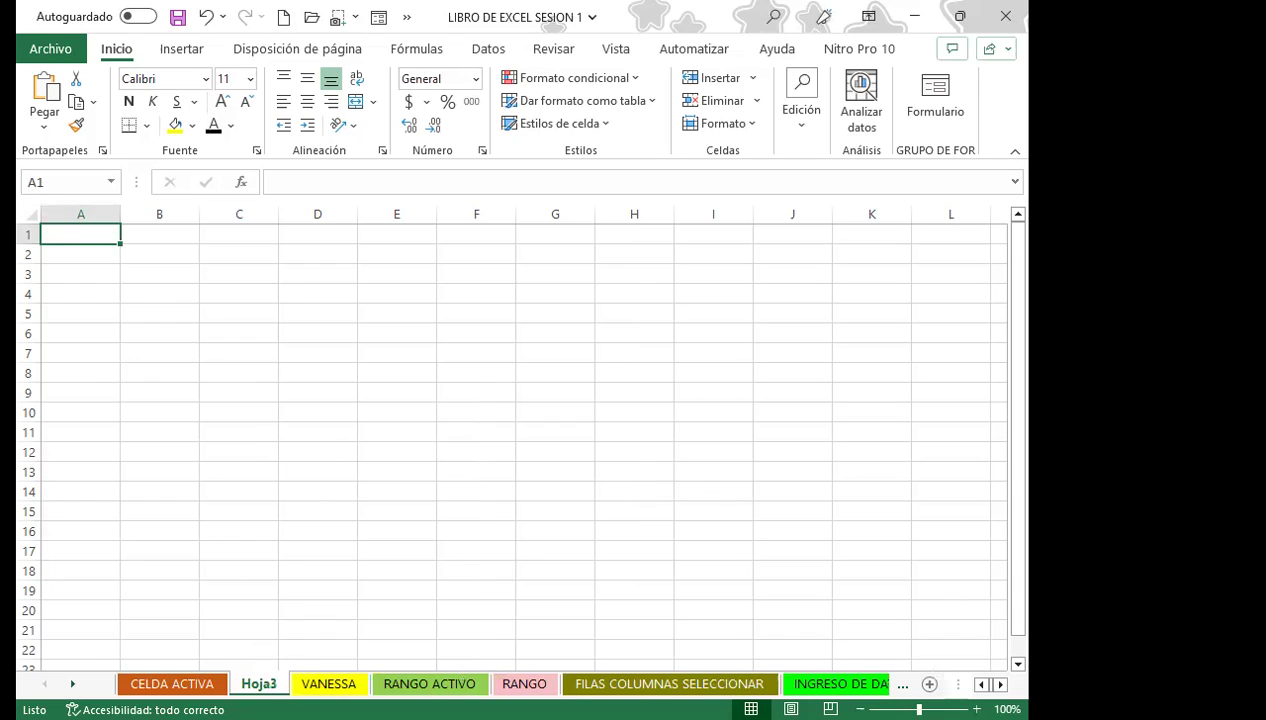
right_click(259, 683)
click(312, 447)
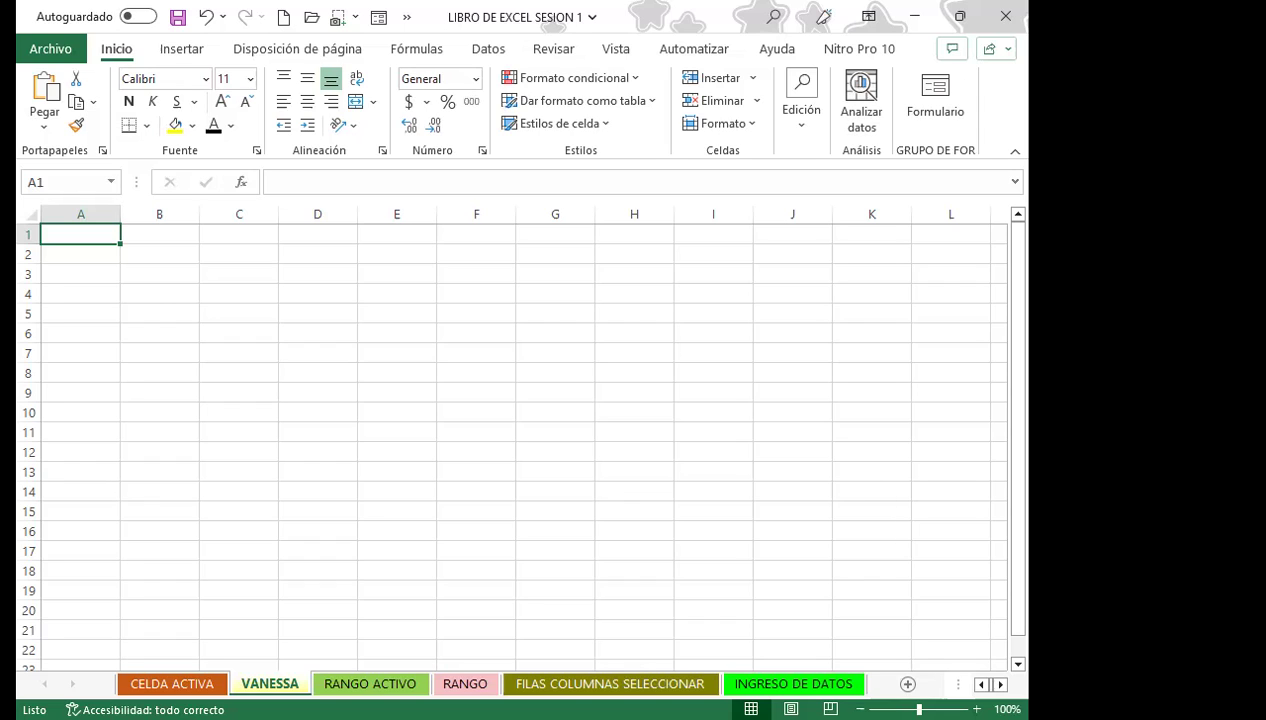
- On CELDA ACTIVA, select D6, then B2, and finally B3 as the active cell
key(ctrl+Page_Up)
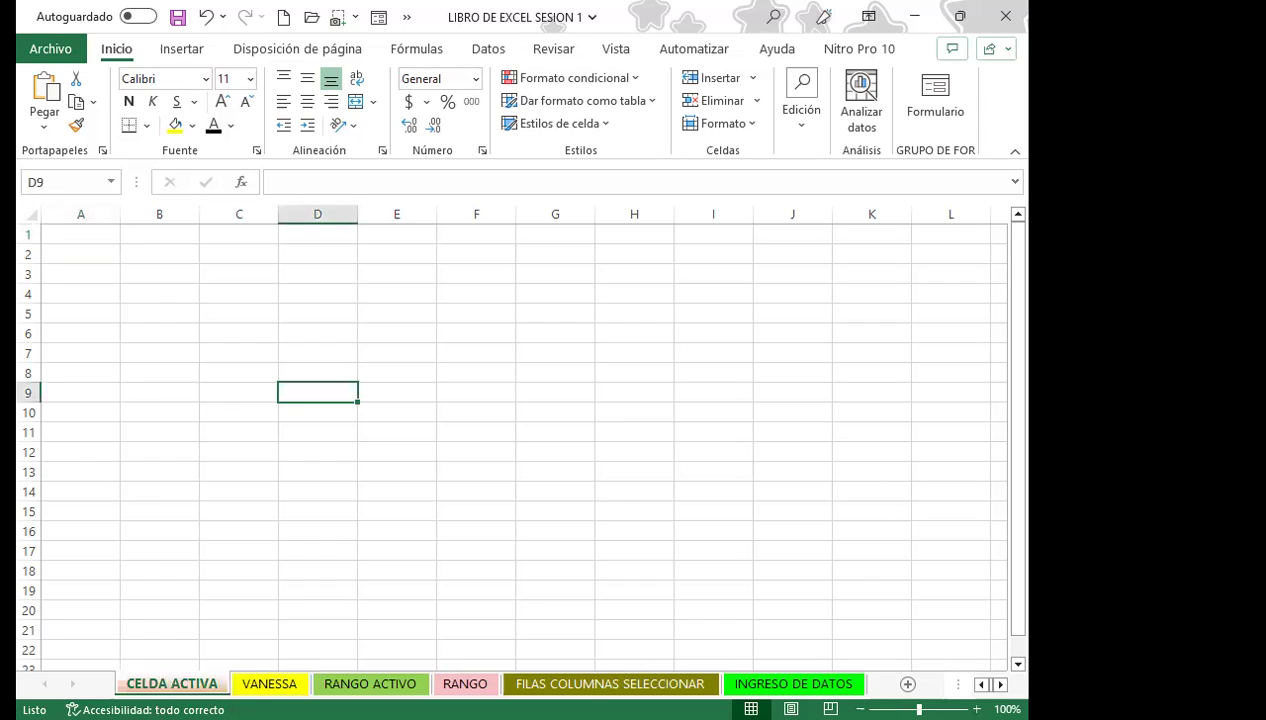
click(300, 330)
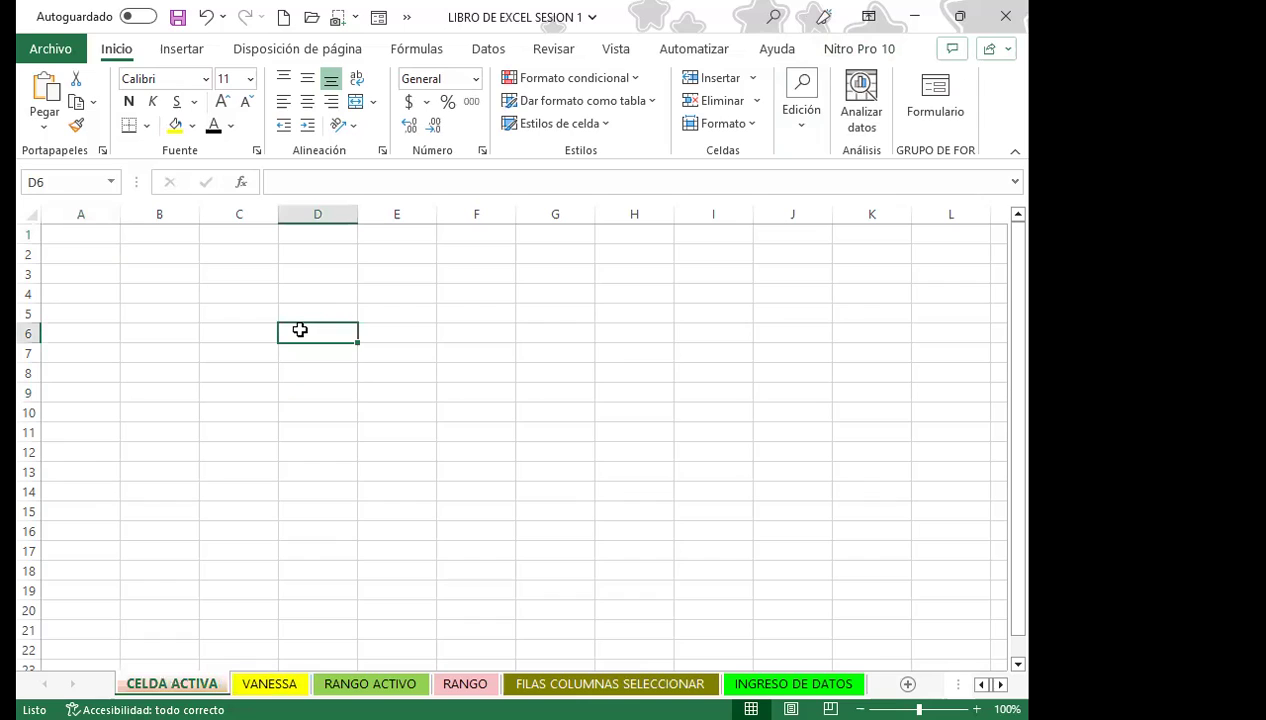
click(141, 251)
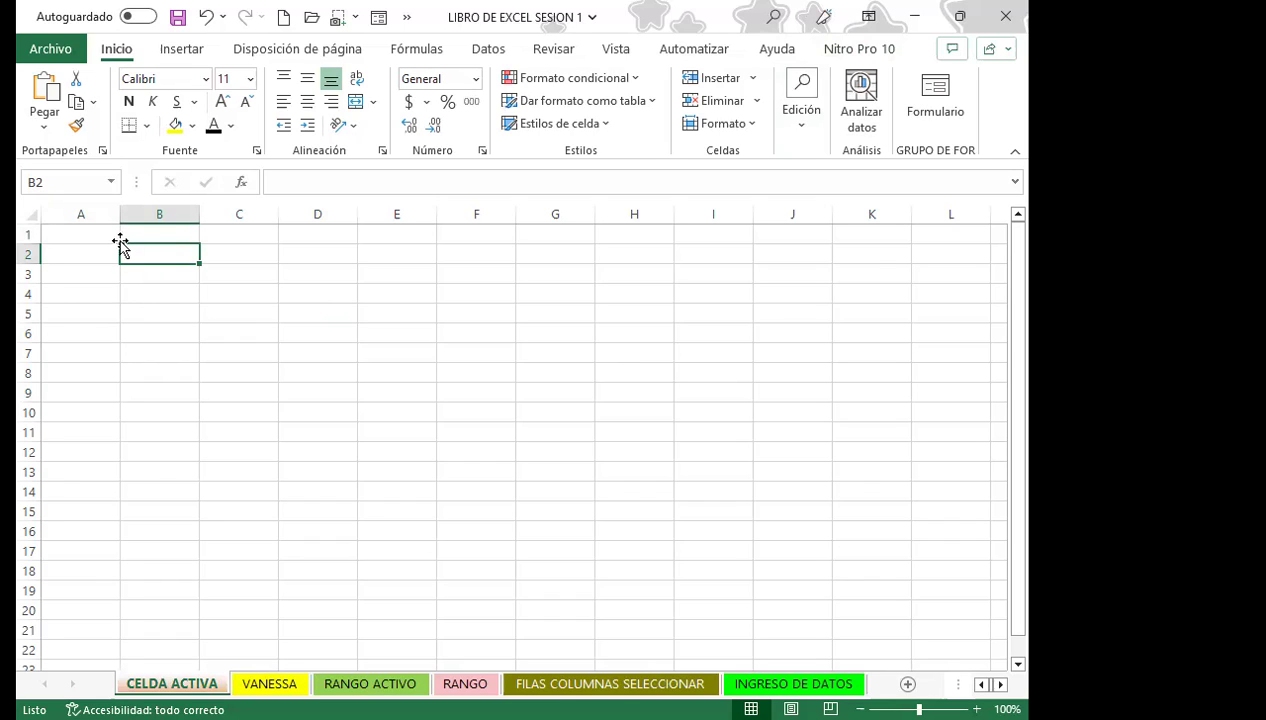
click(165, 279)
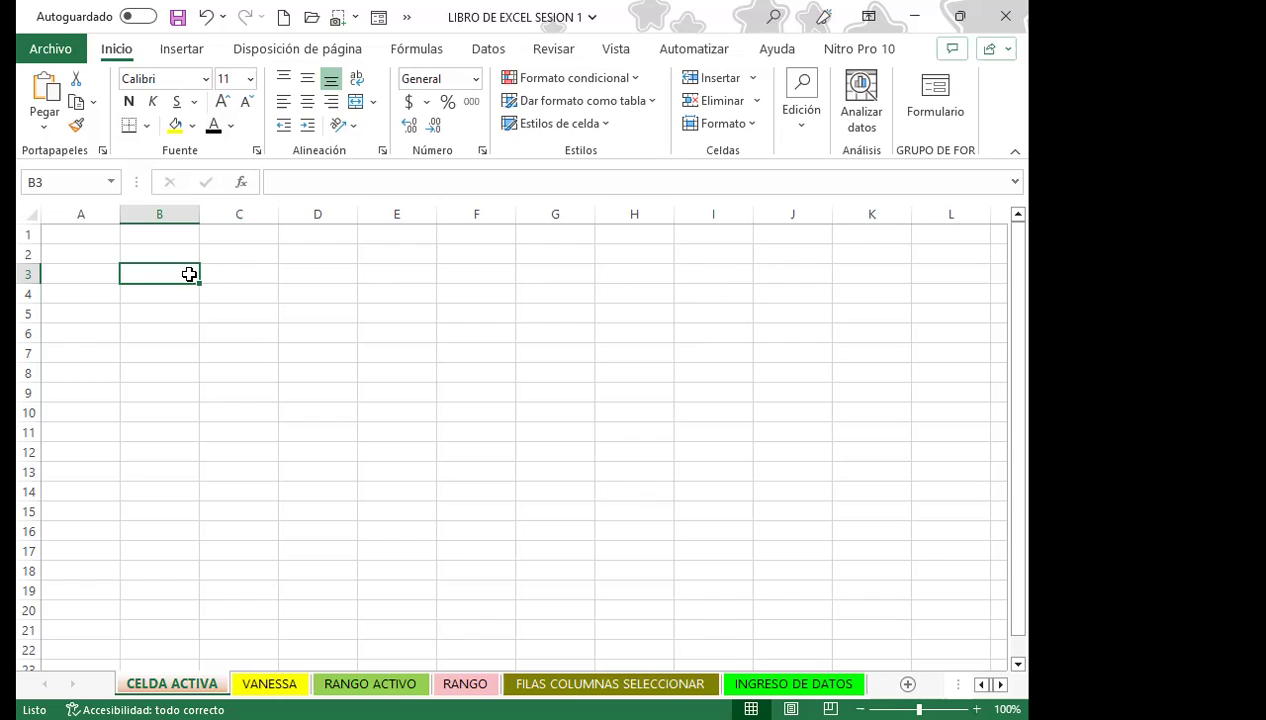
- Make C3, I12, G16, K15, D17, L7, I13, G15 and E11 active in turn, ending on B2
click(234, 272)
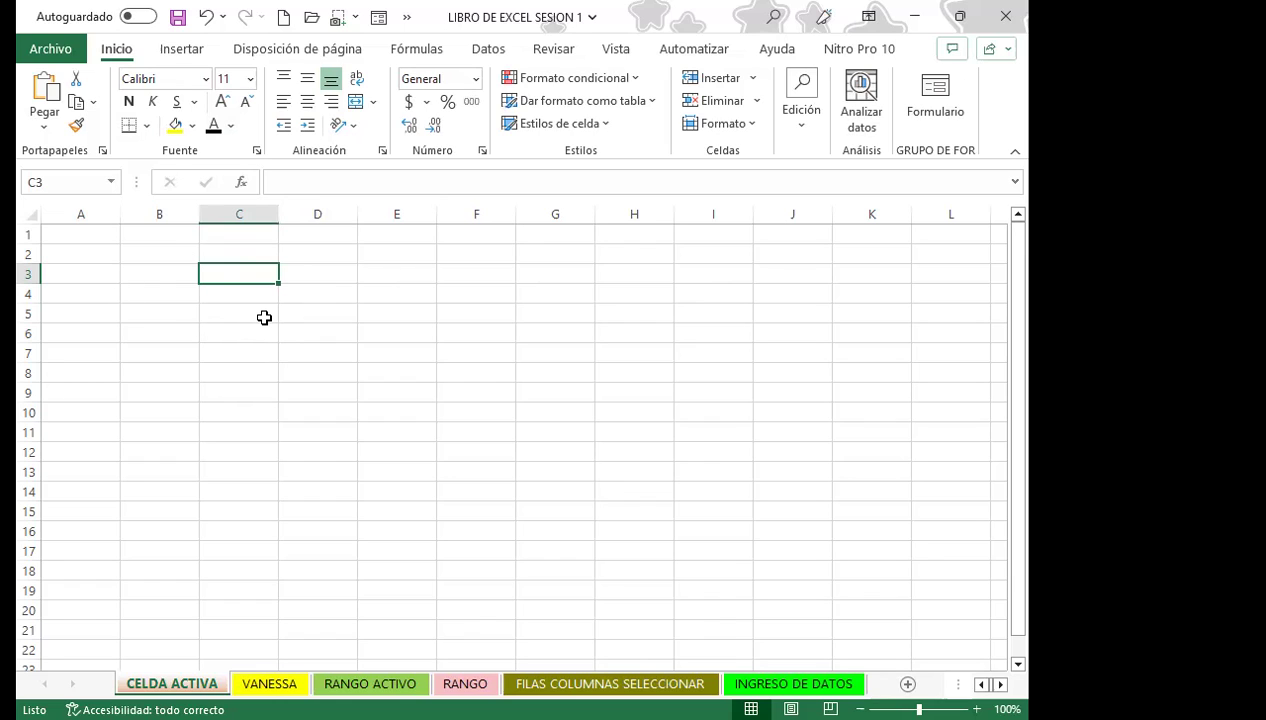
click(721, 454)
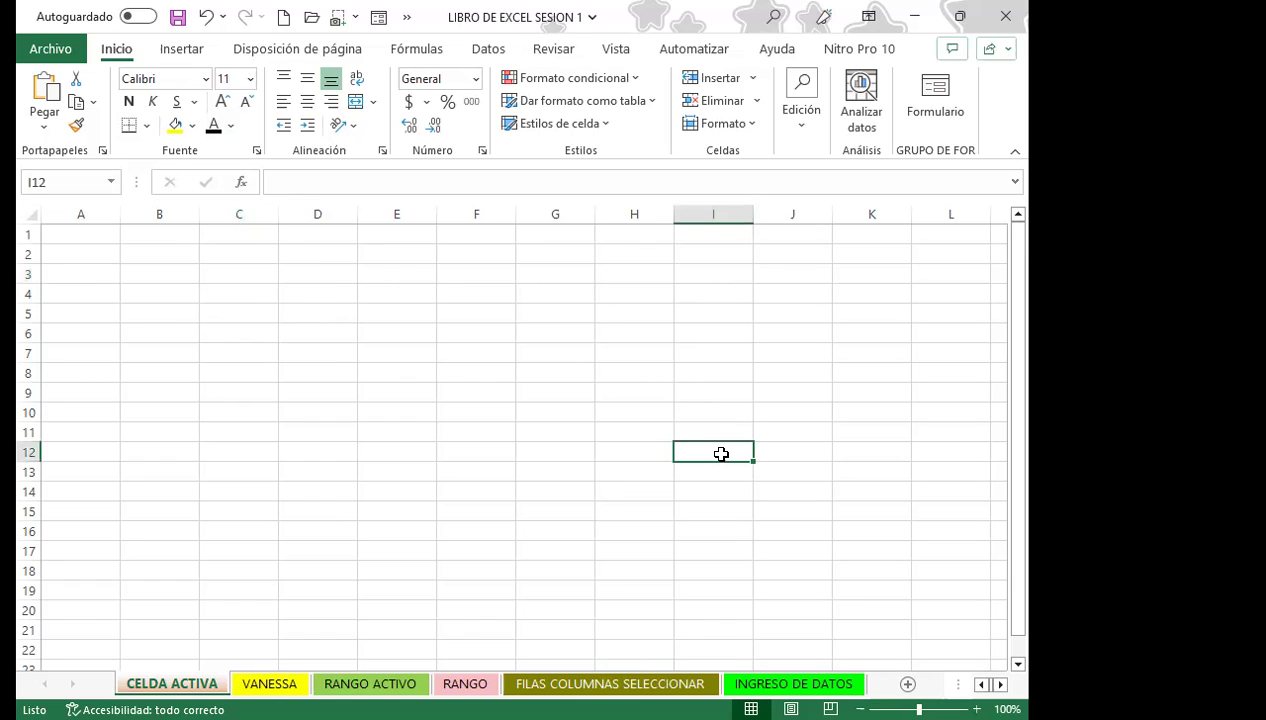
click(560, 528)
click(902, 506)
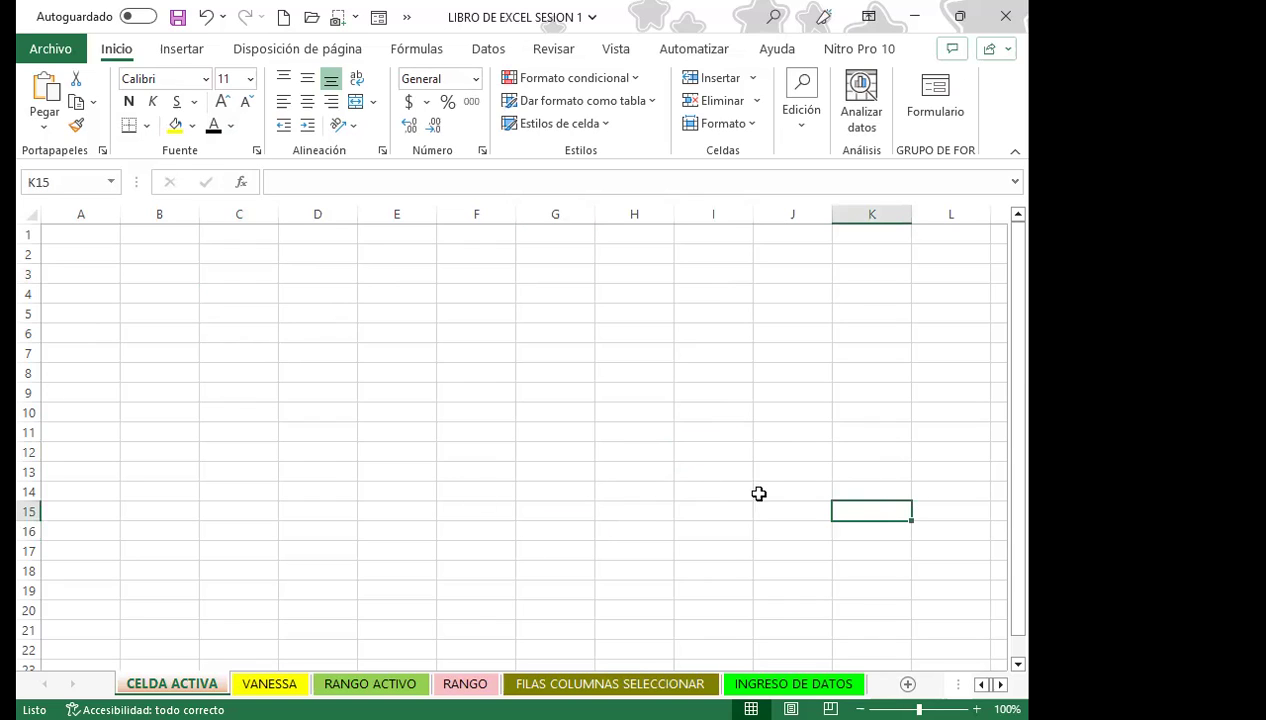
click(317, 551)
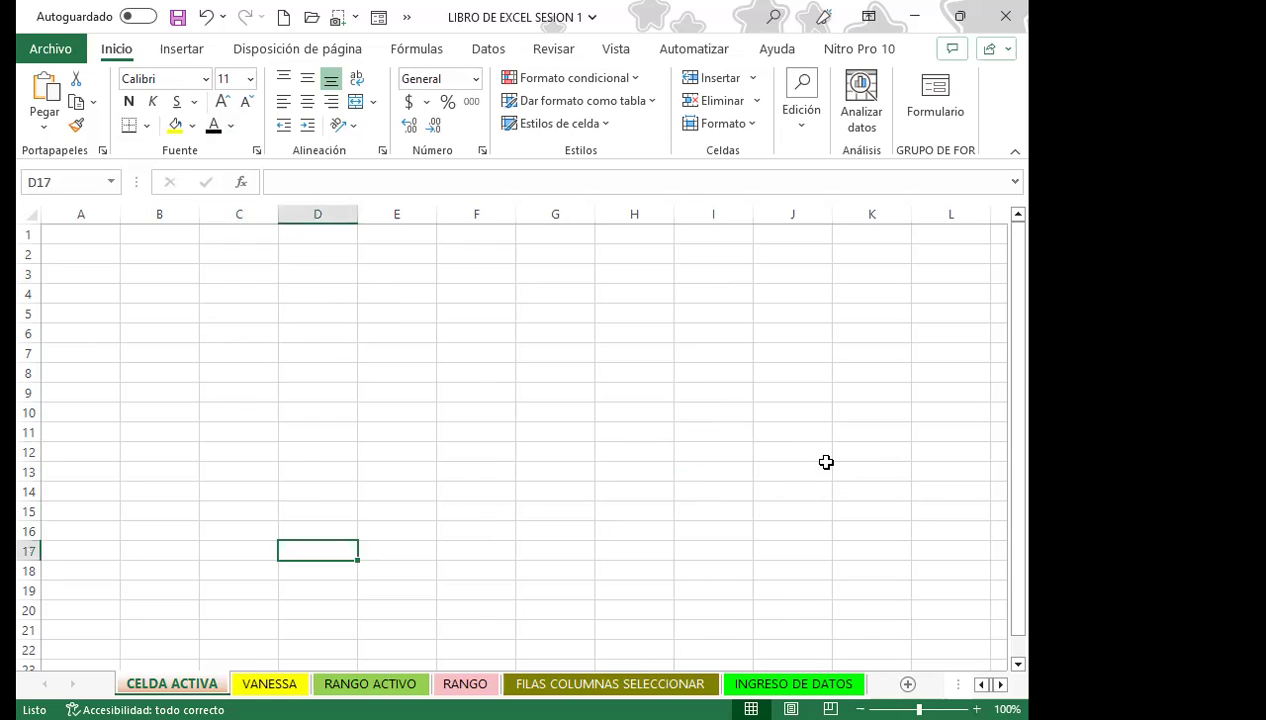
click(948, 348)
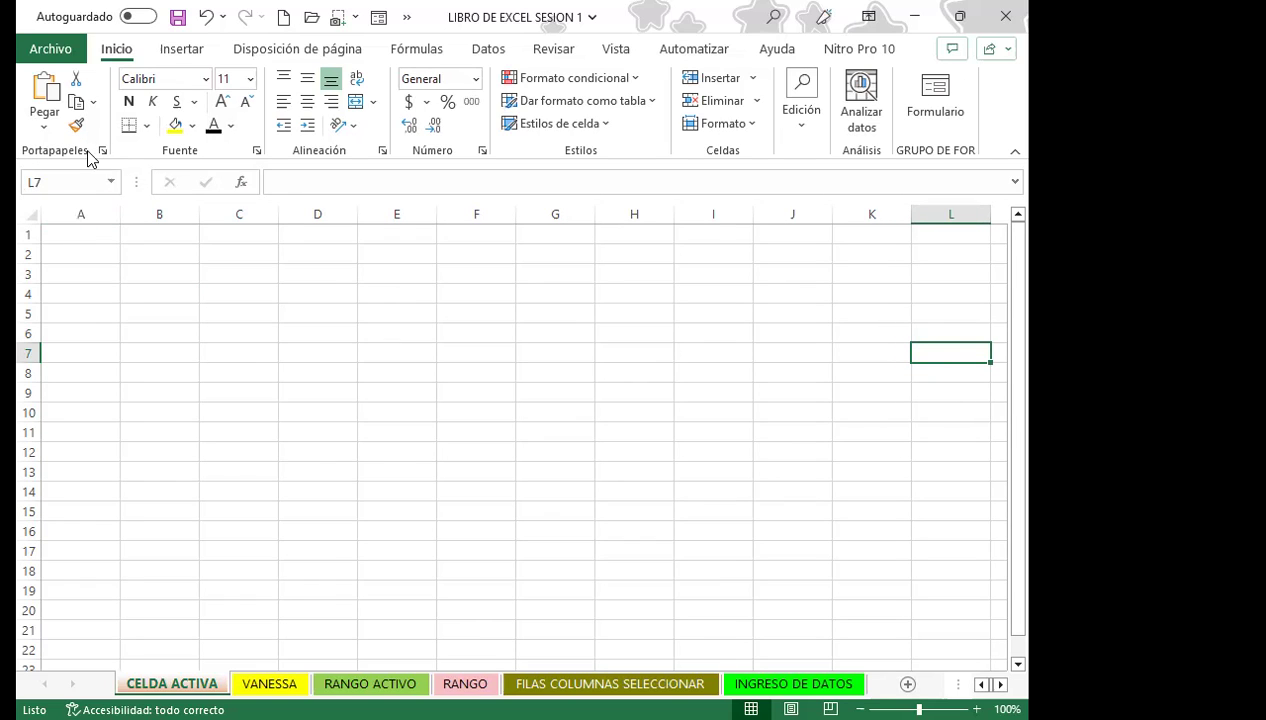
click(707, 465)
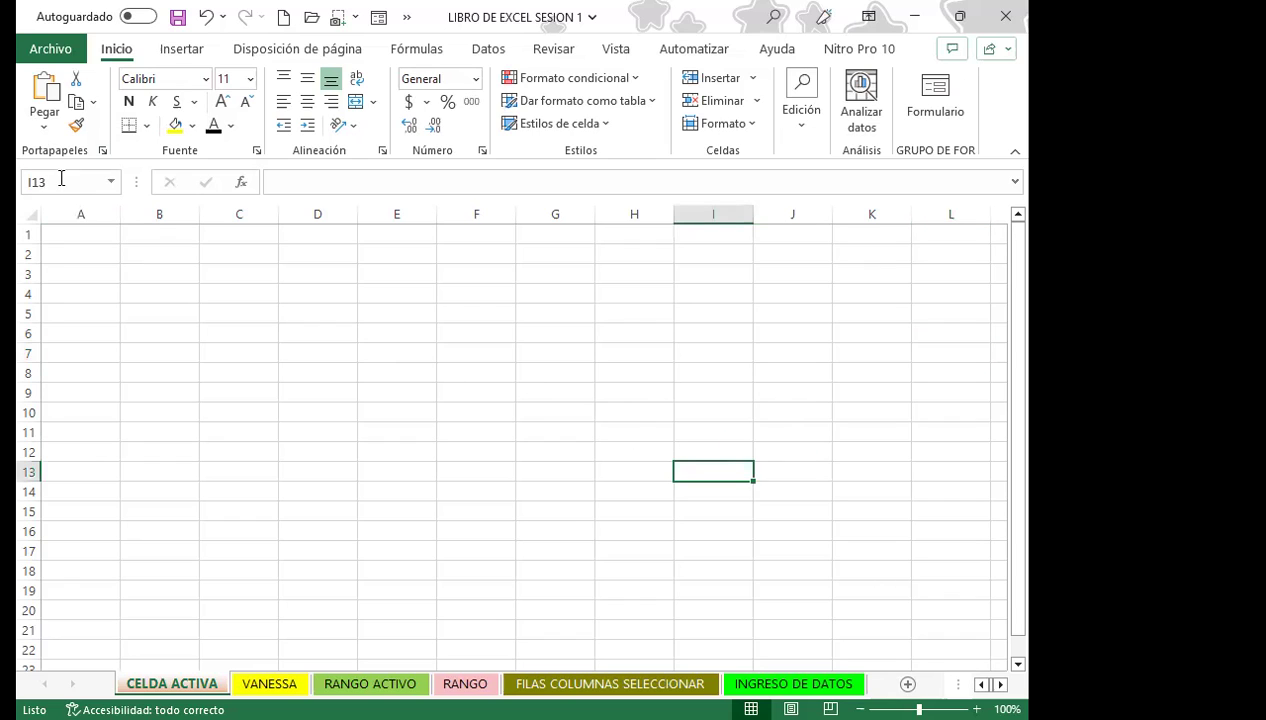
click(561, 504)
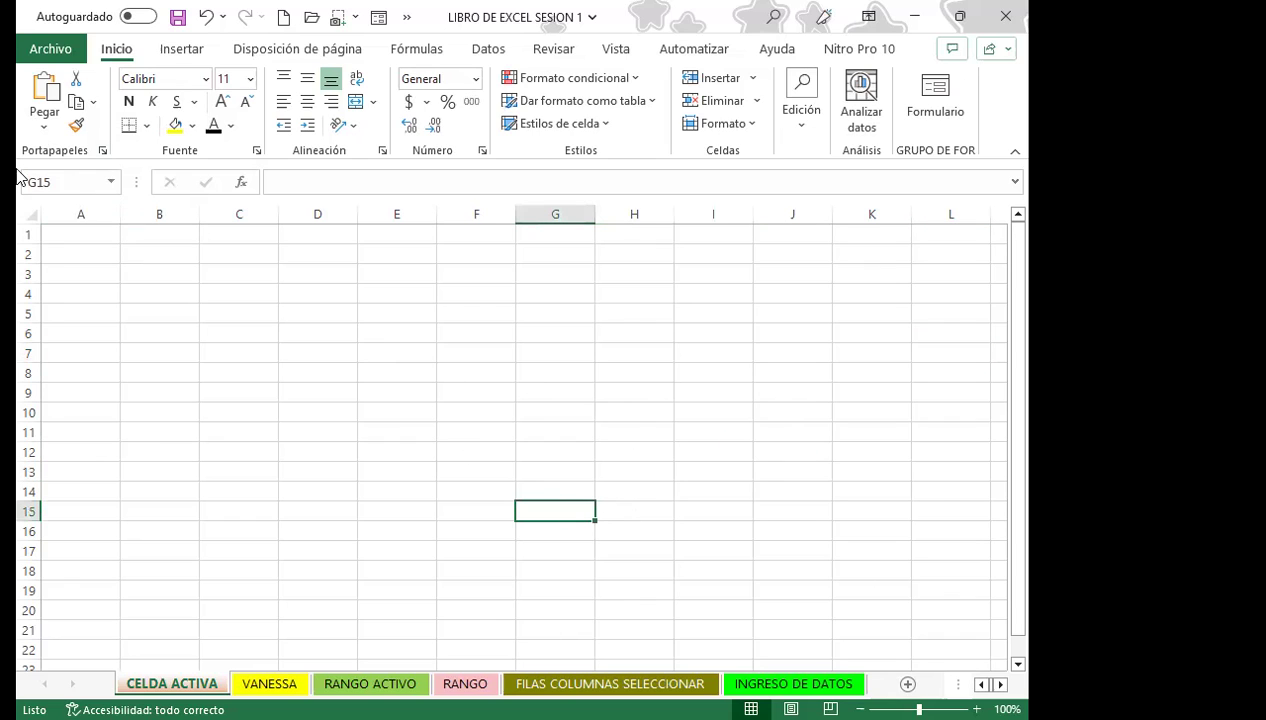
click(408, 434)
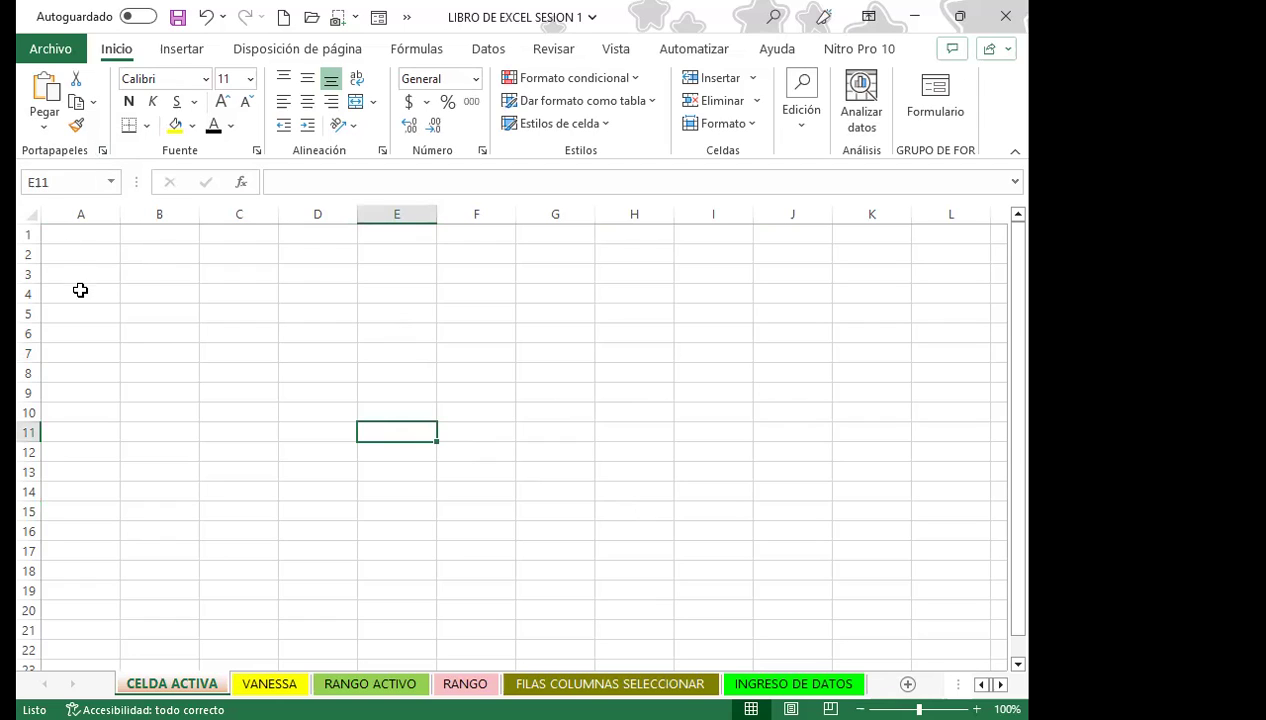
click(133, 249)
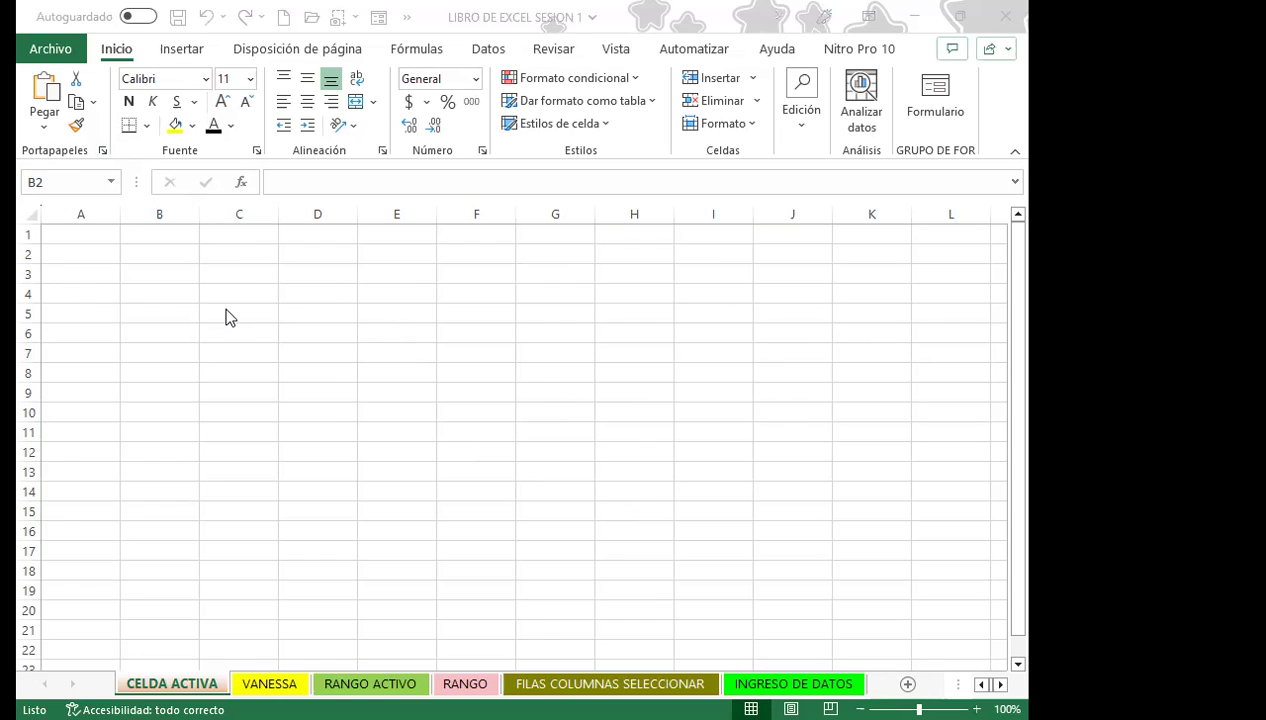
click(165, 255)
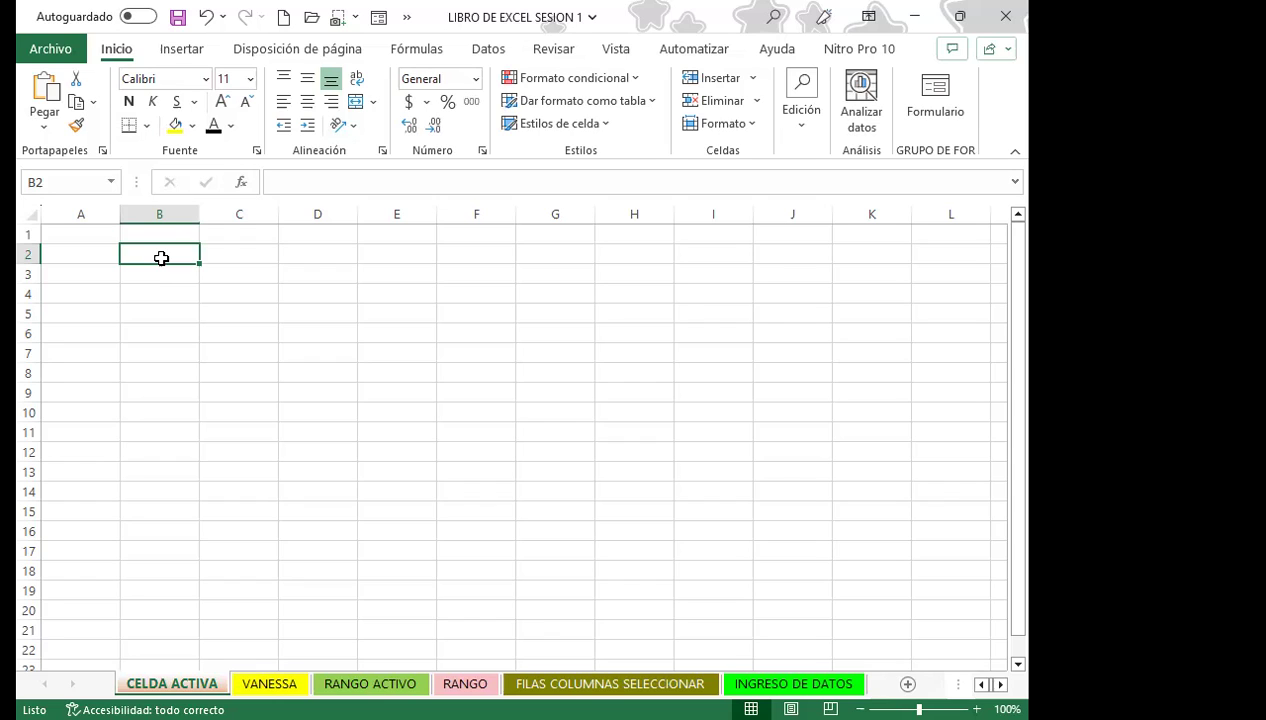
mouse_move(161, 258)
mouse_down()
mouse_move(171, 334)
mouse_move(489, 472)
mouse_up()
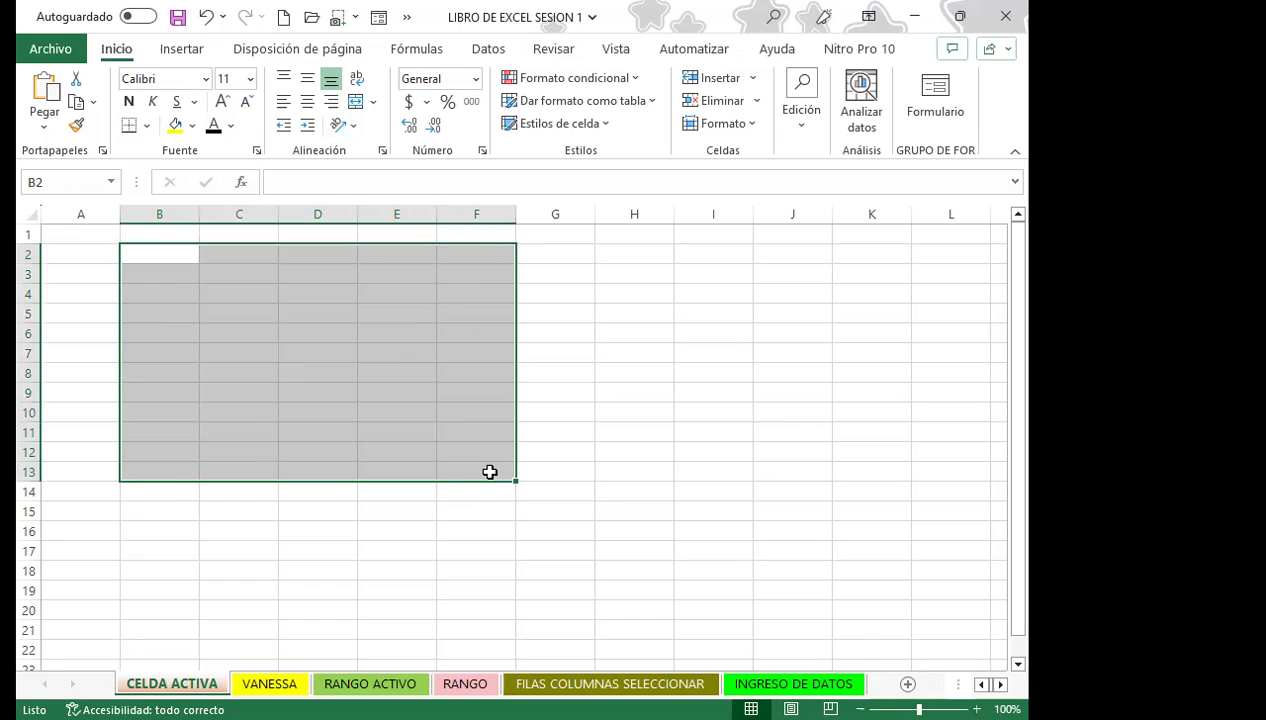
click(169, 258)
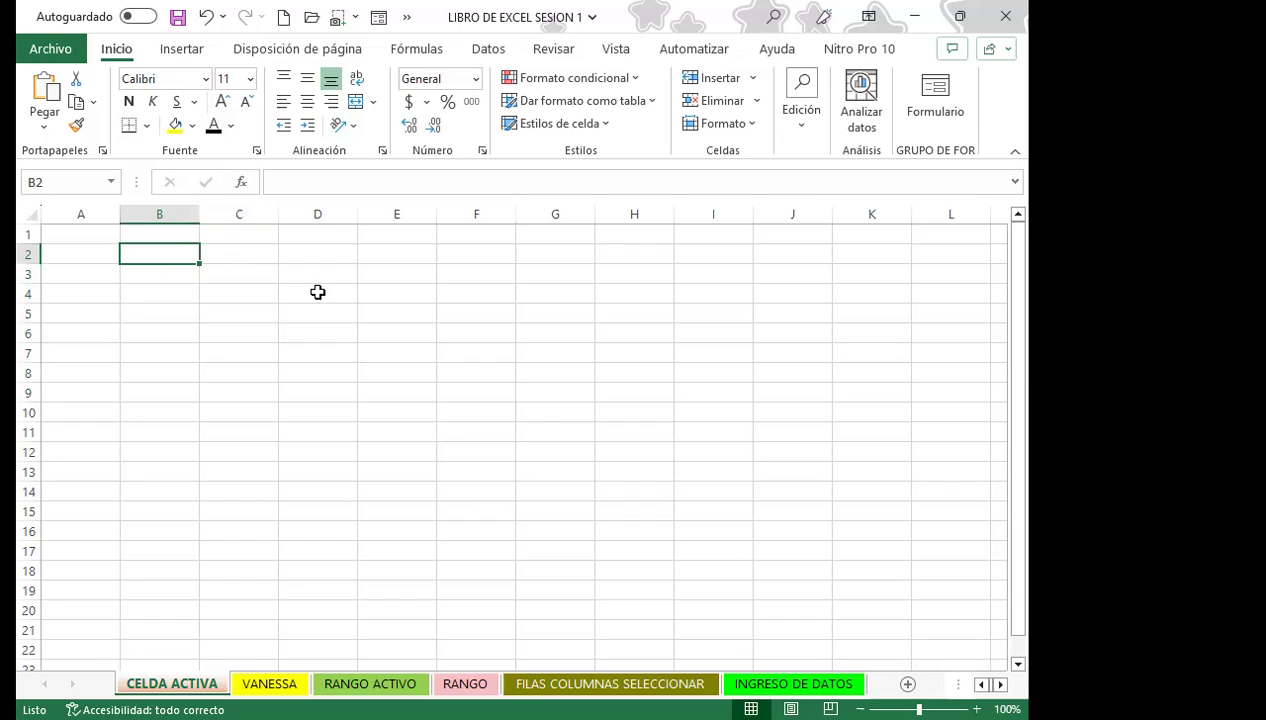
text(EL SALVADOR)
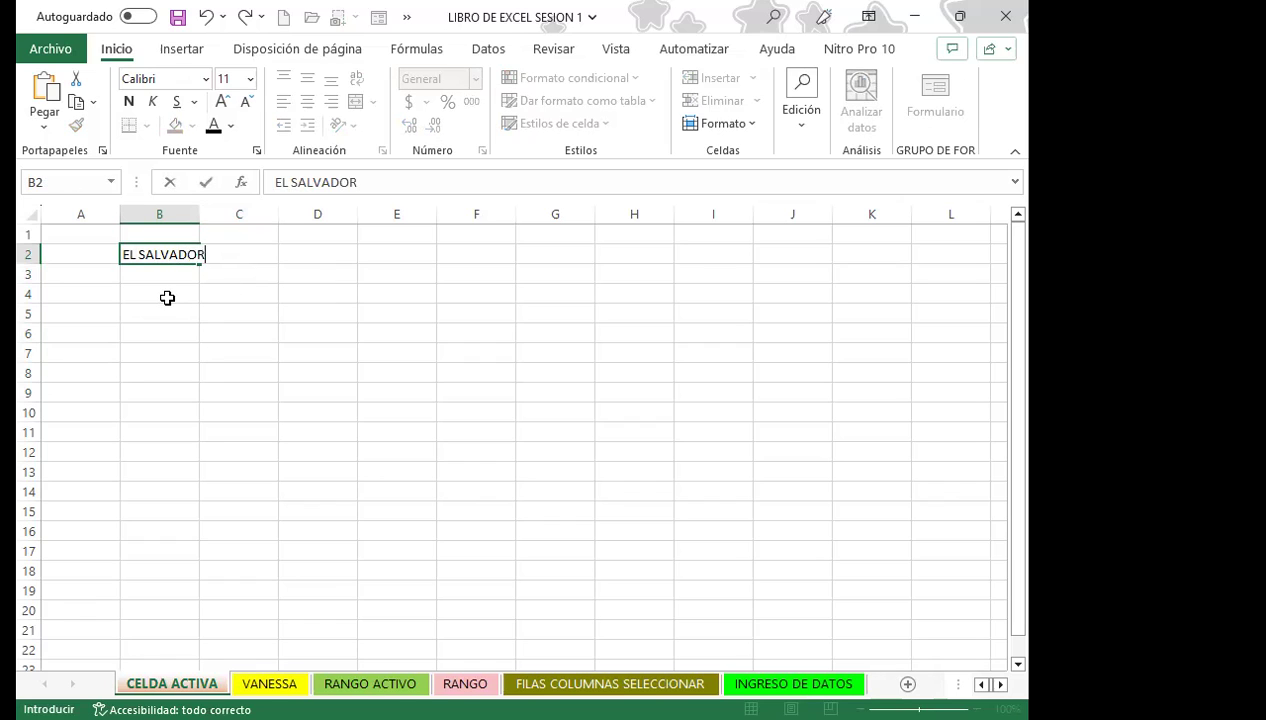
click(166, 296)
click(161, 254)
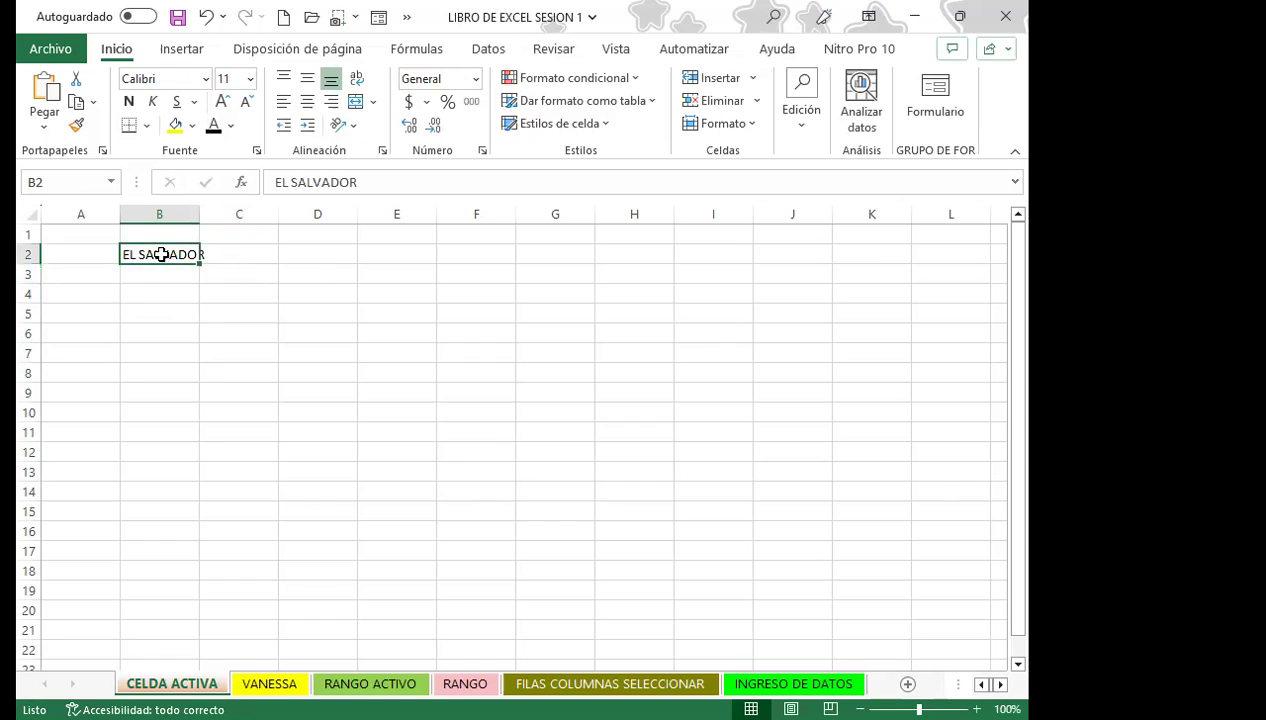
key(Delete)
click(160, 292)
click(157, 258)
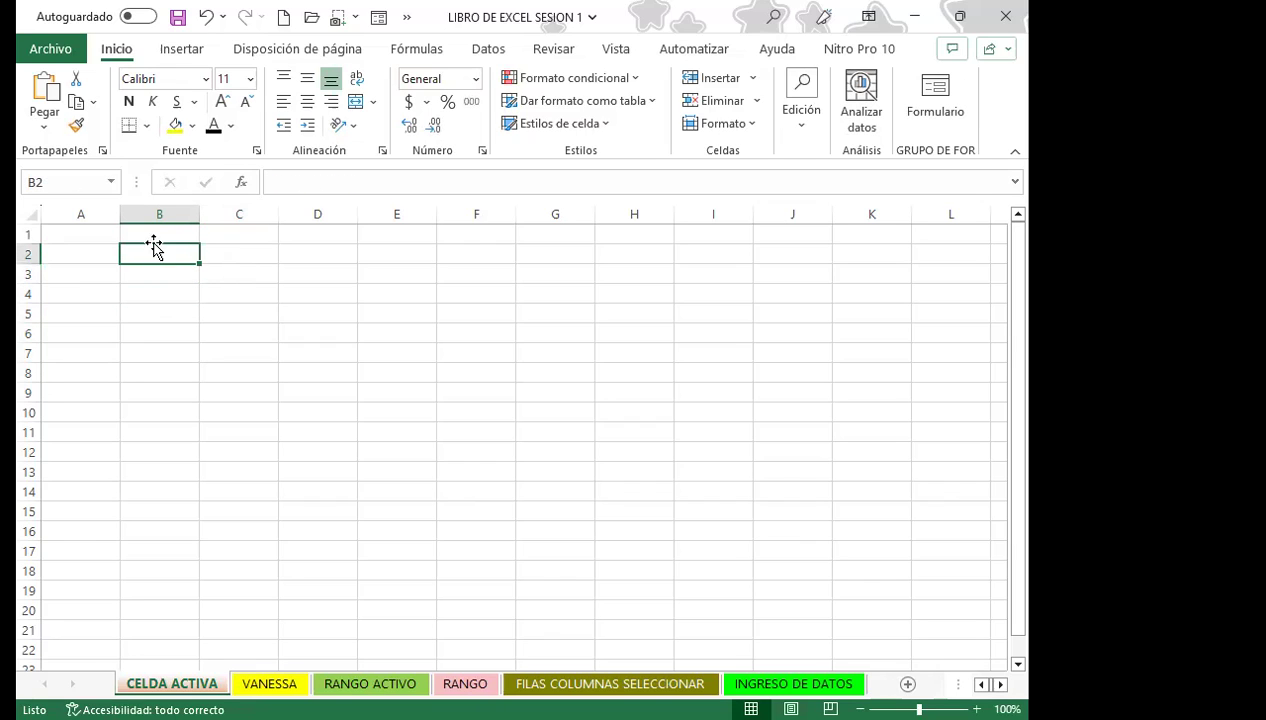
double_click(157, 256)
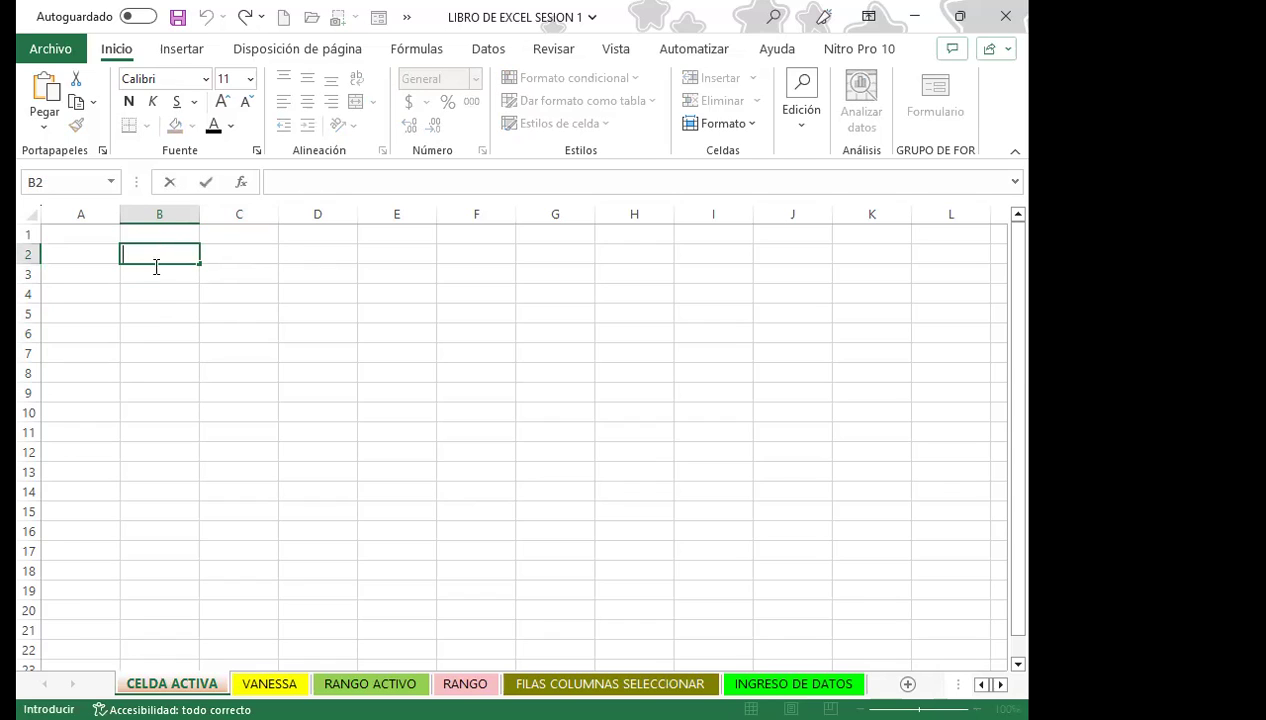
- Enter HOLA in cell B4, then a second HOLA entry in B5
click(158, 289)
text(HOLA)
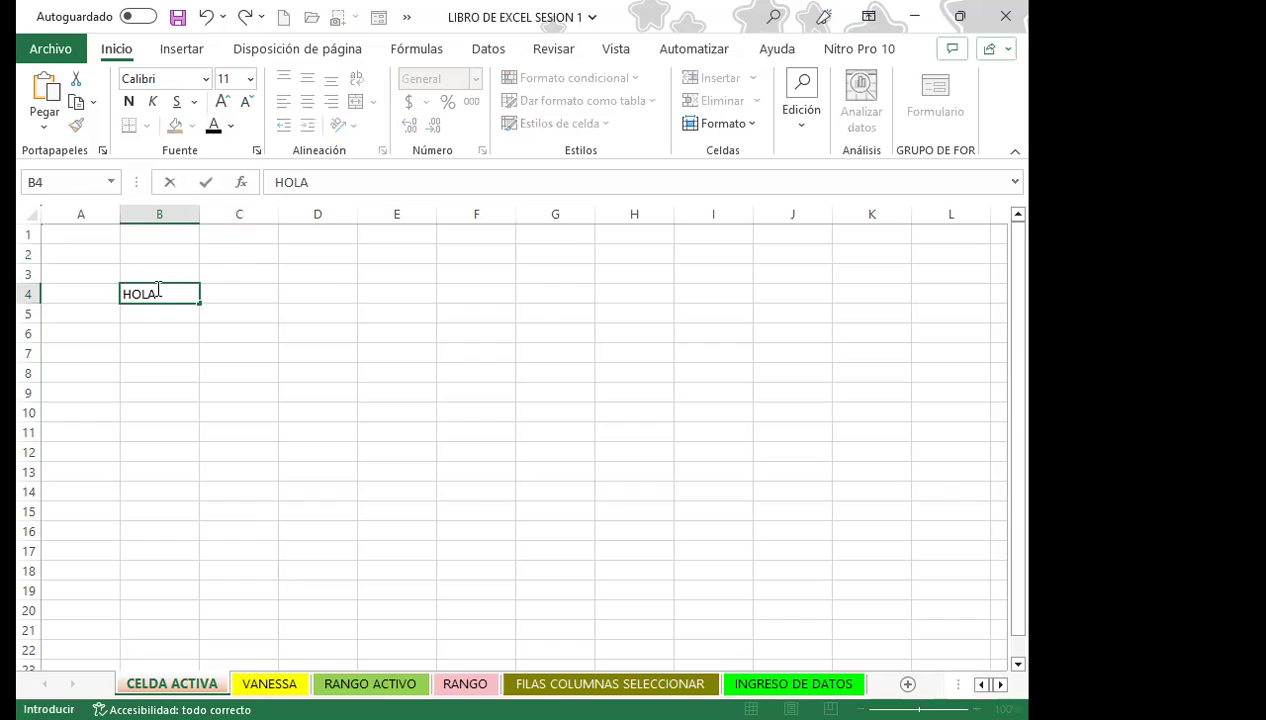
key(Return)
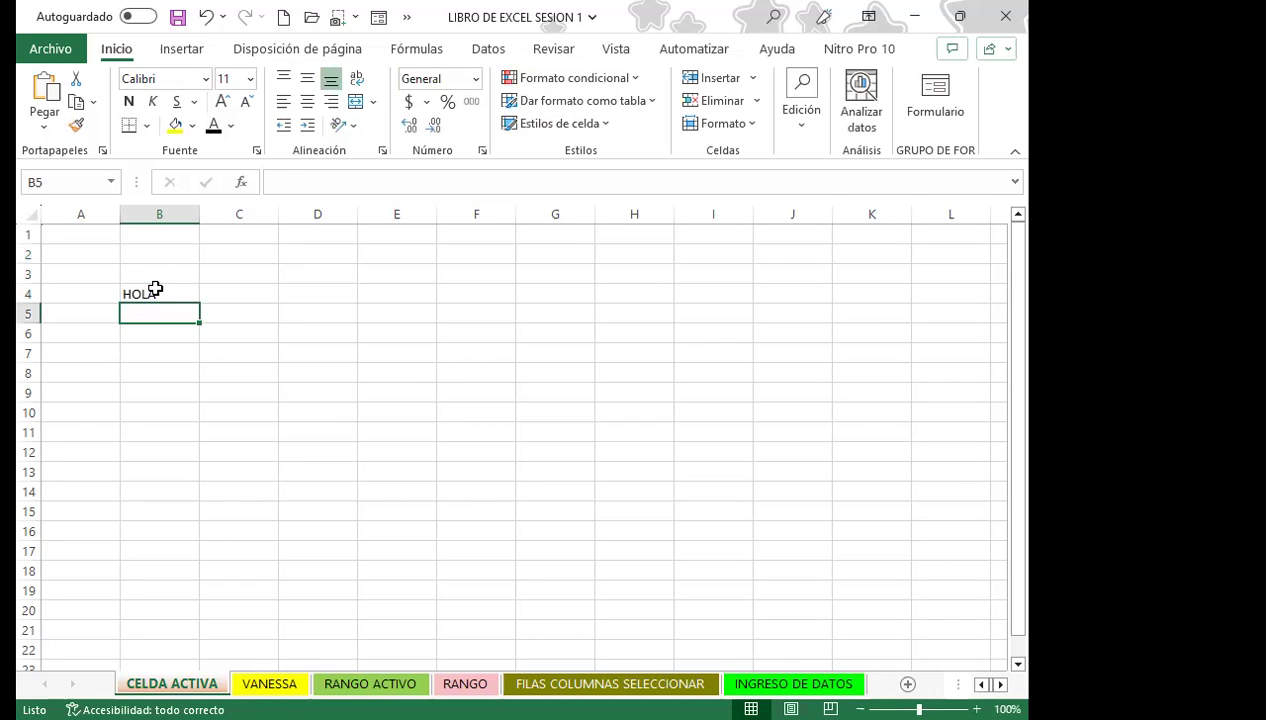
text(HOLALA)
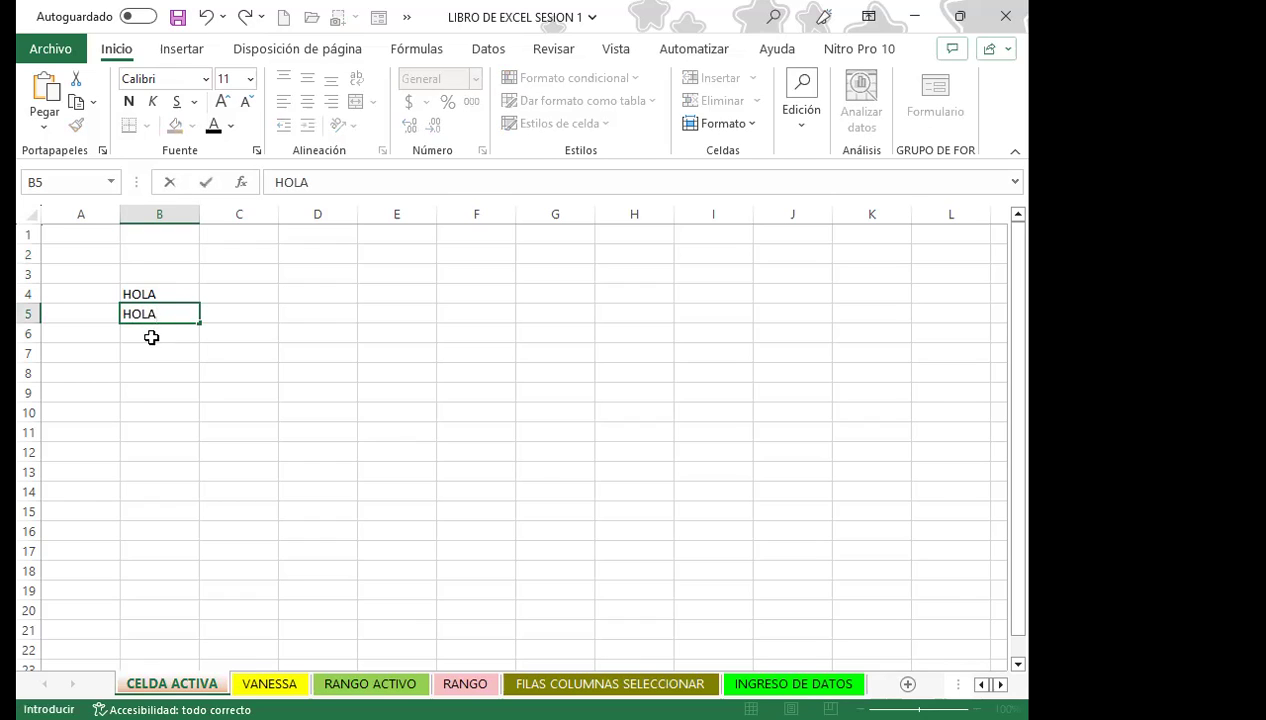
click(170, 289)
- Edit cell B5 in place so it holds HOLA, then move on to cell B6
click(169, 273)
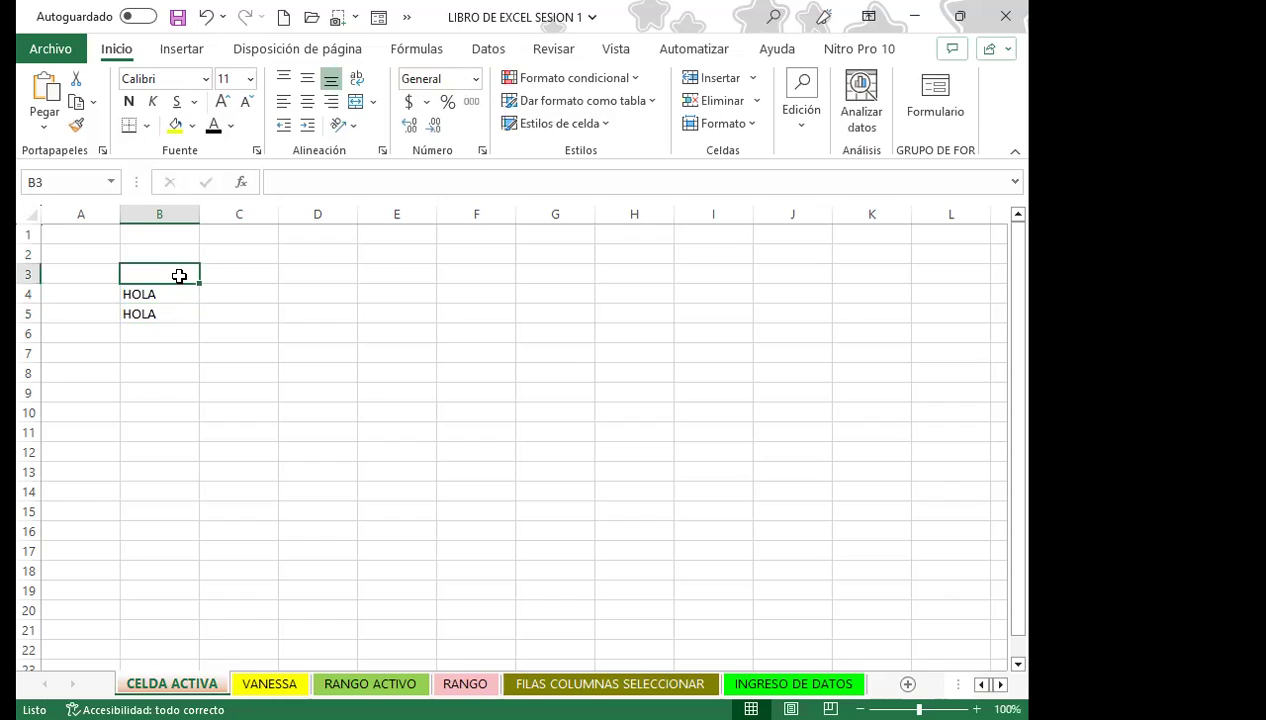
click(173, 316)
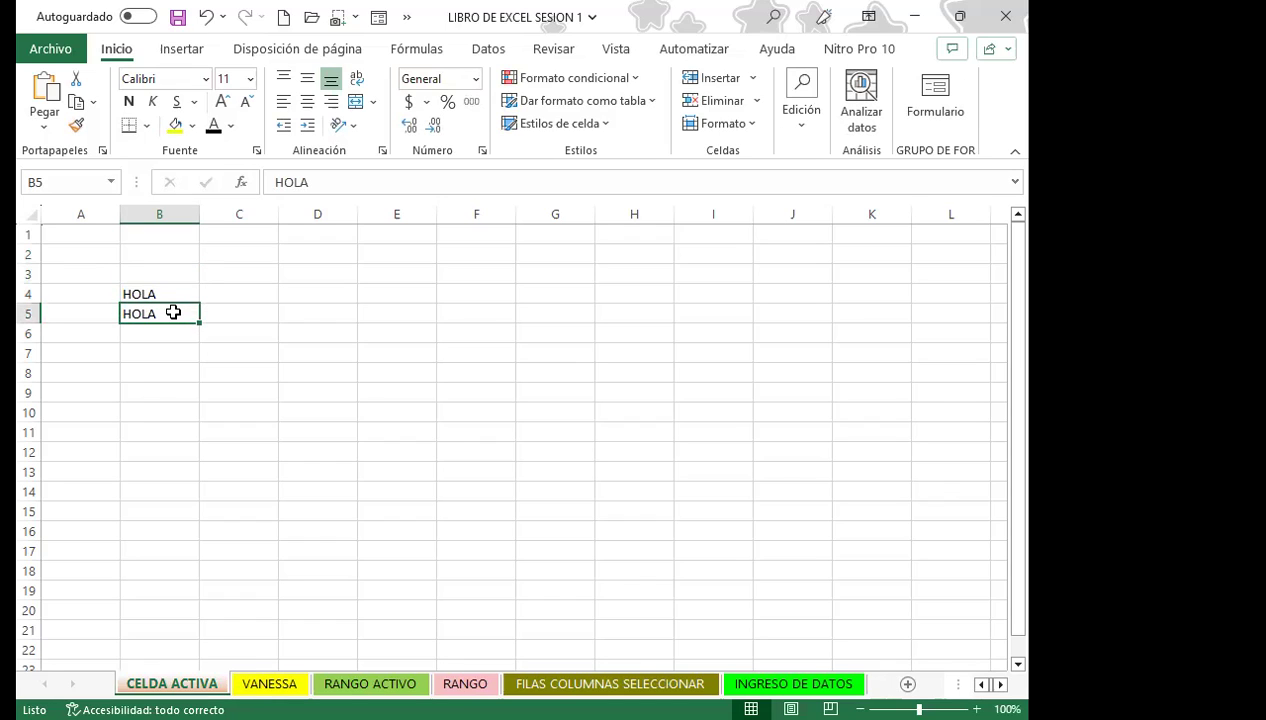
double_click(173, 313)
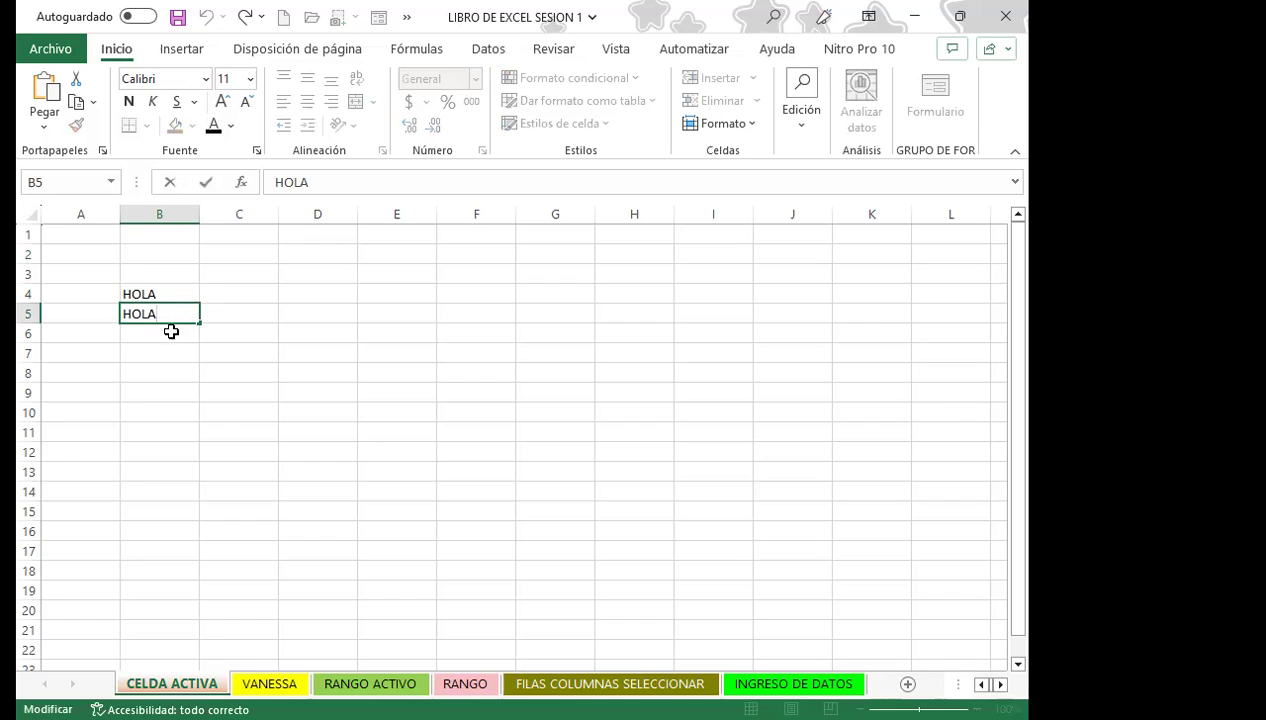
click(163, 335)
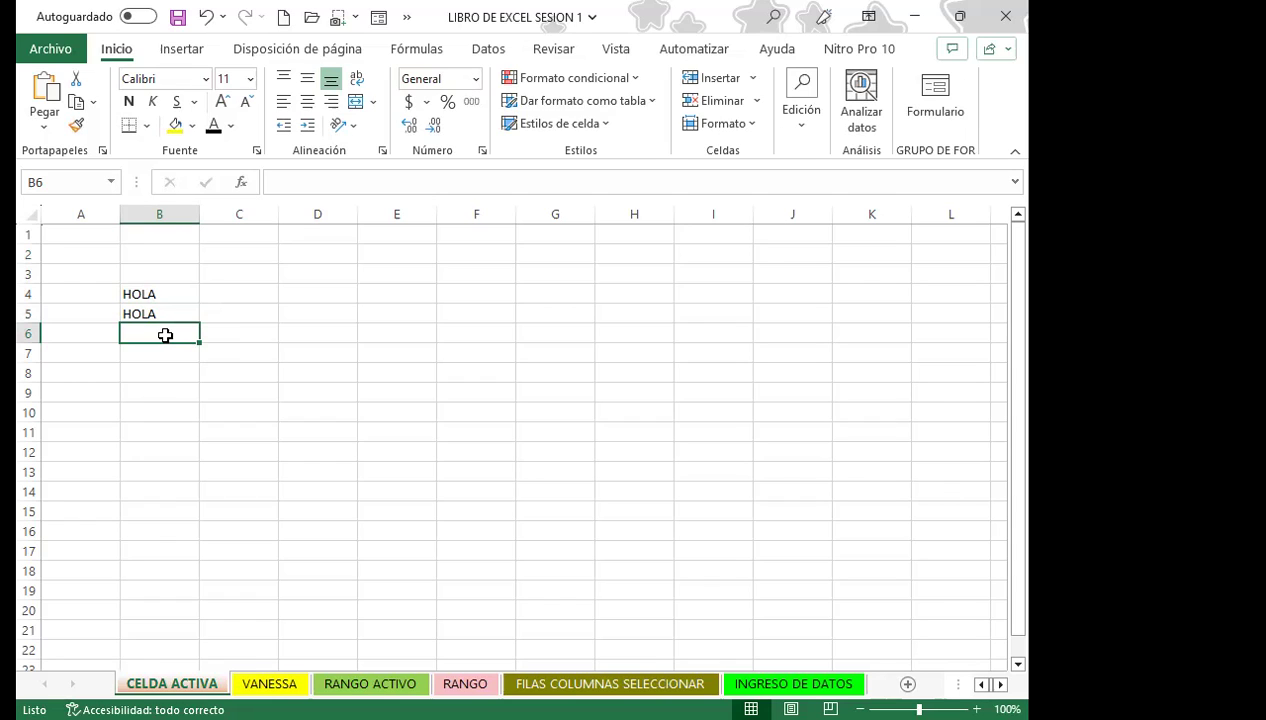
click(306, 180)
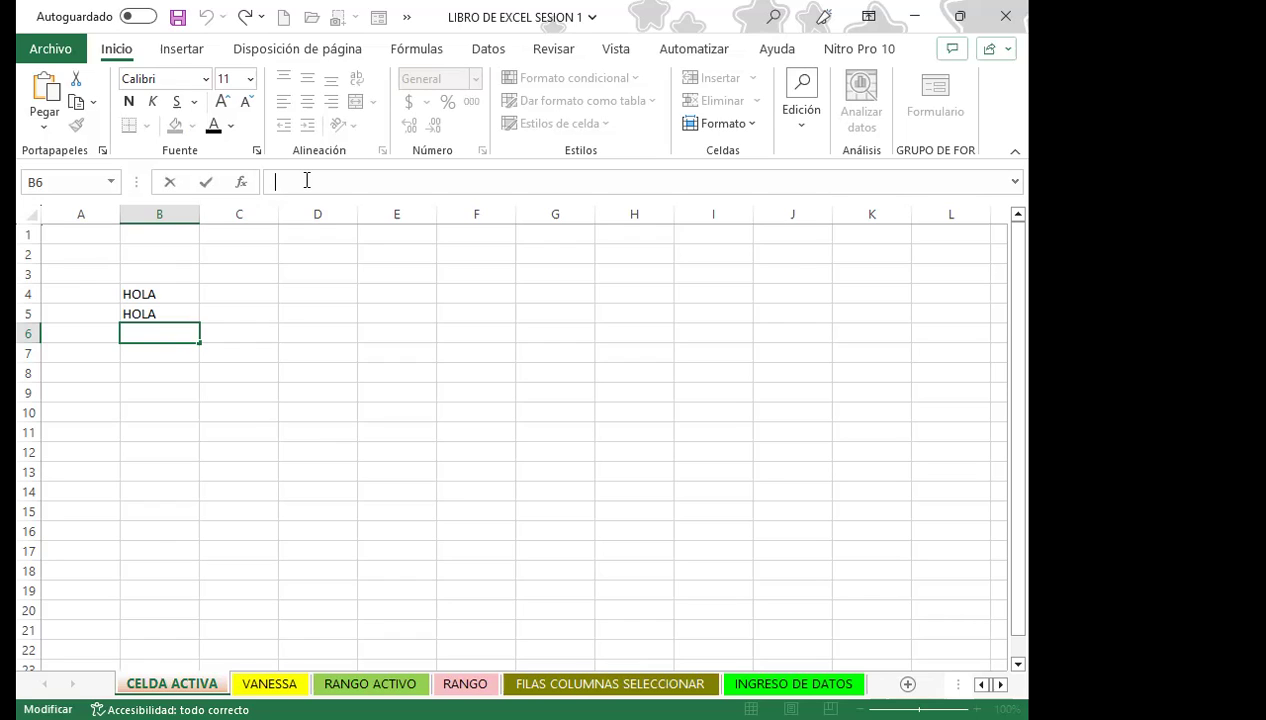
- Enter HOLA in cell B6 below the other HOLA entries and reselect B6
text(HOLA)
key(Return)
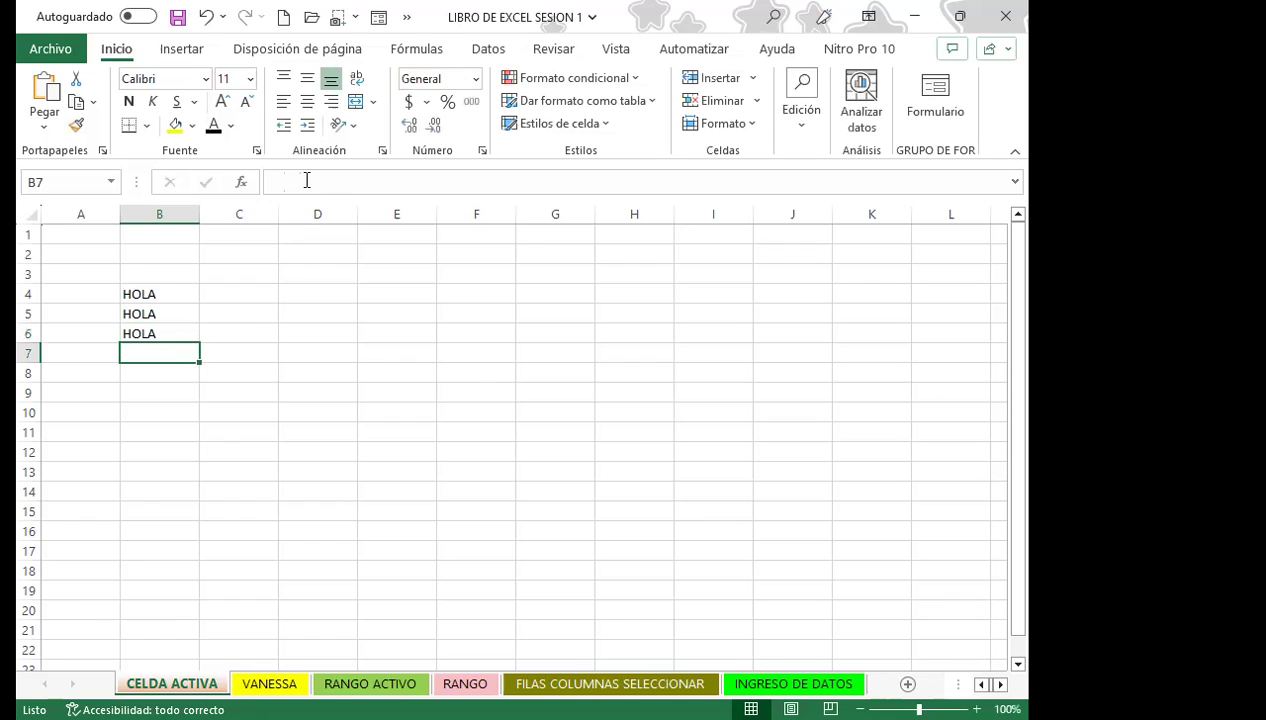
click(159, 334)
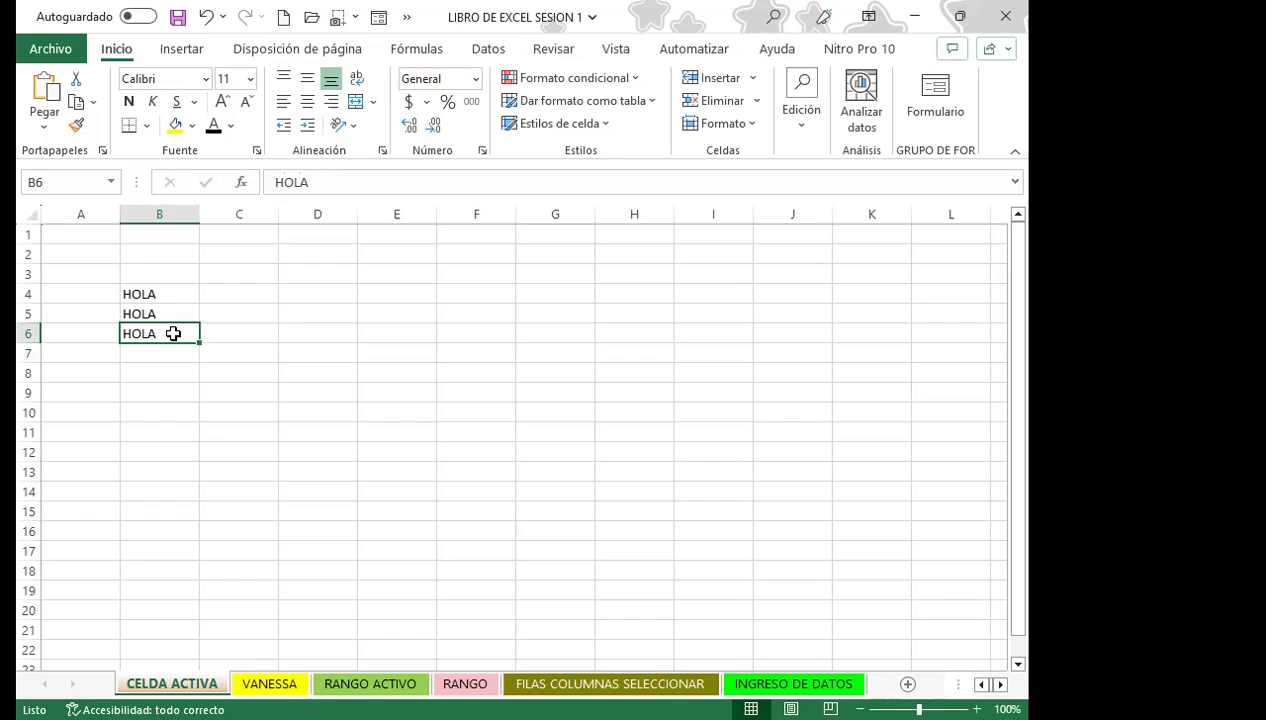
double_click(173, 333)
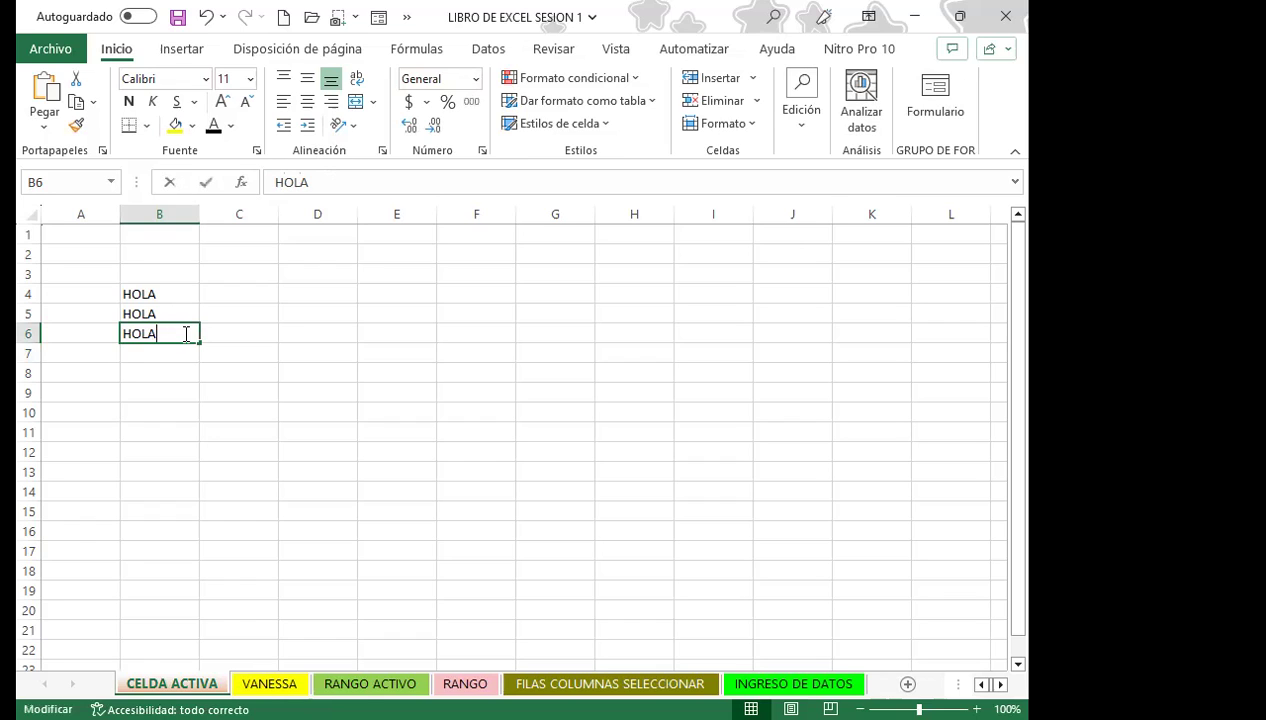
text(HOLA HOLA)
key(Return)
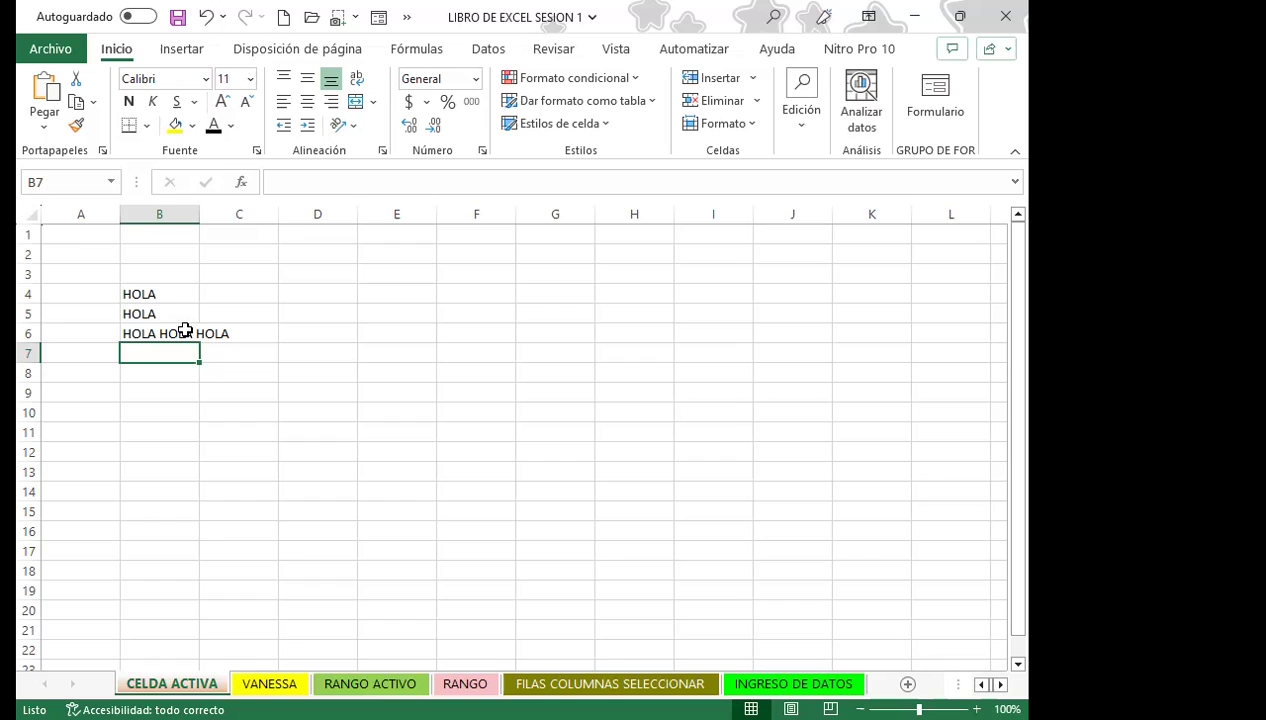
click(185, 333)
click(388, 180)
key(BackSpace)
key(BackSpace)
key(BackSpace)
key(BackSpace)
key(BackSpace)
text(A)
click(163, 388)
click(167, 336)
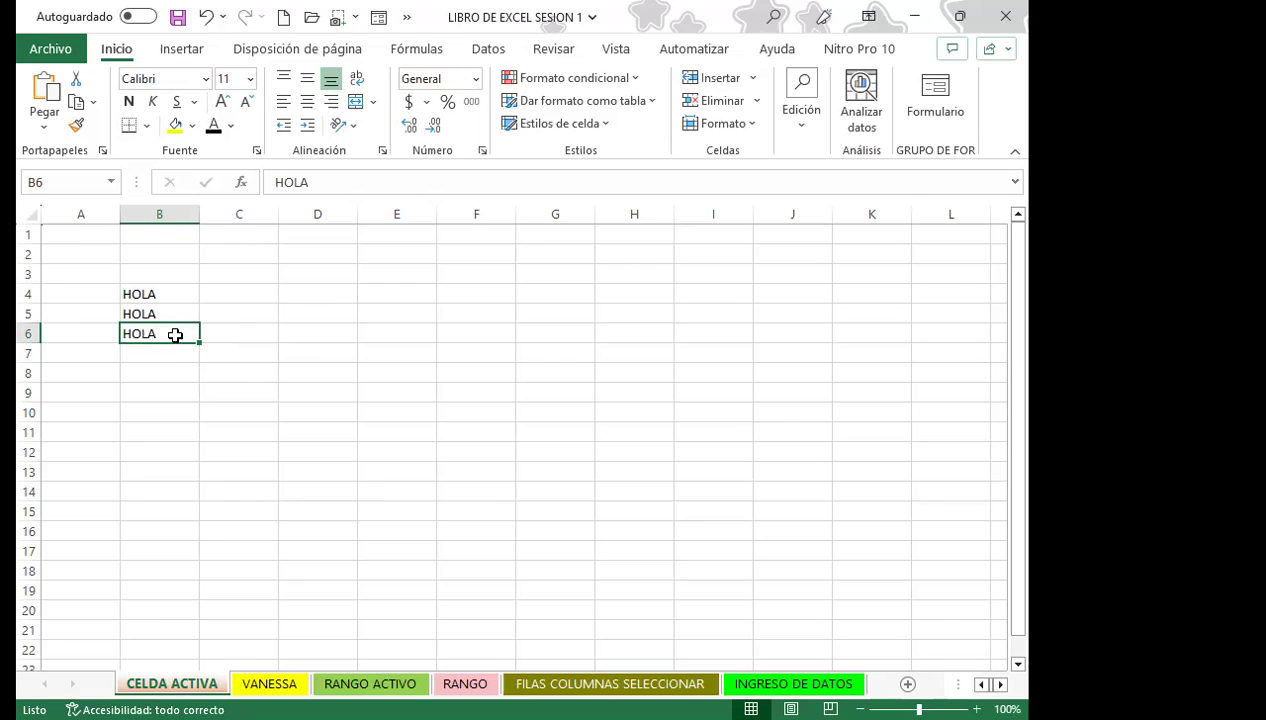
key(Return)
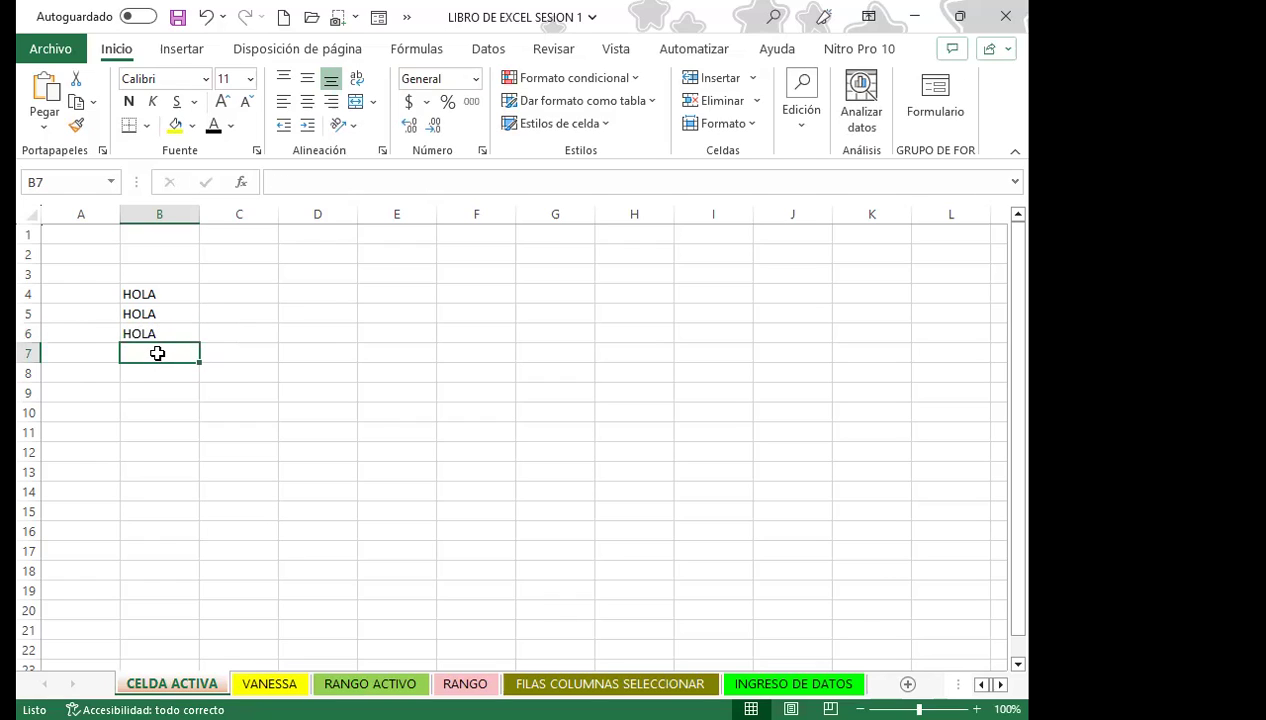
click(165, 332)
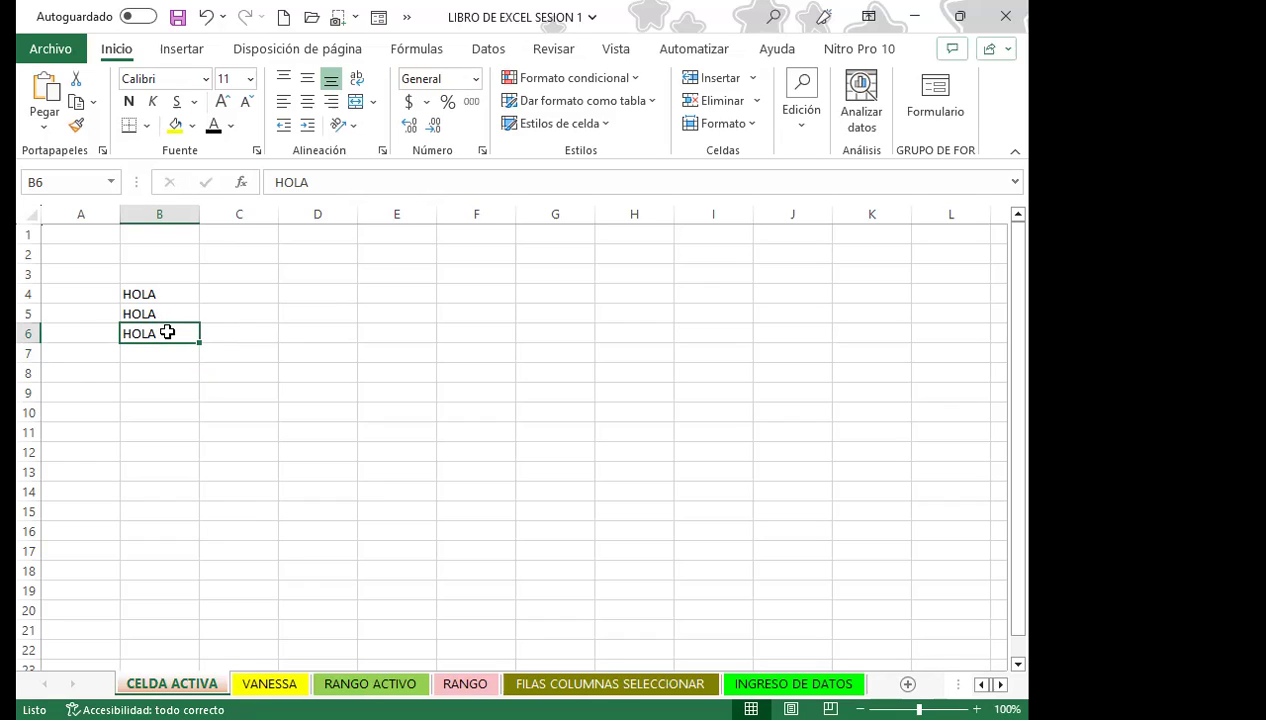
- Add BUENAS and LUNES as extra lines under HOLA inside cell B6
double_click(167, 332)
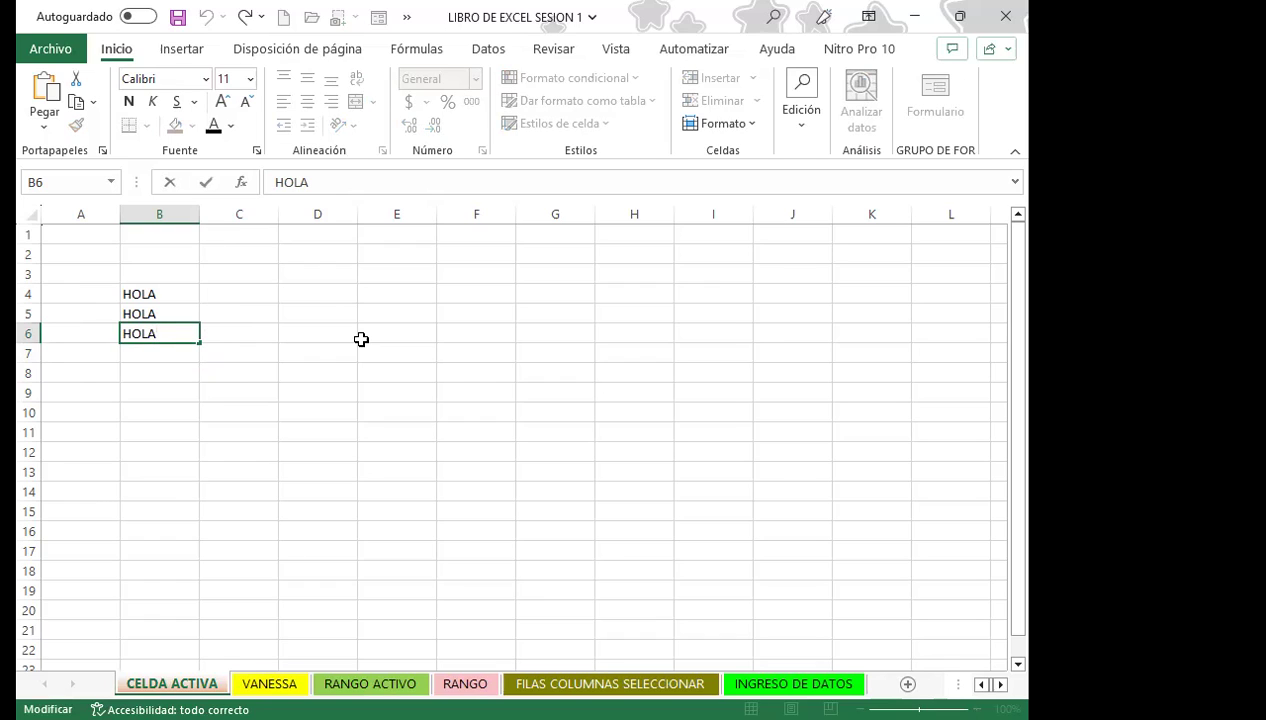
key(alt+Return)
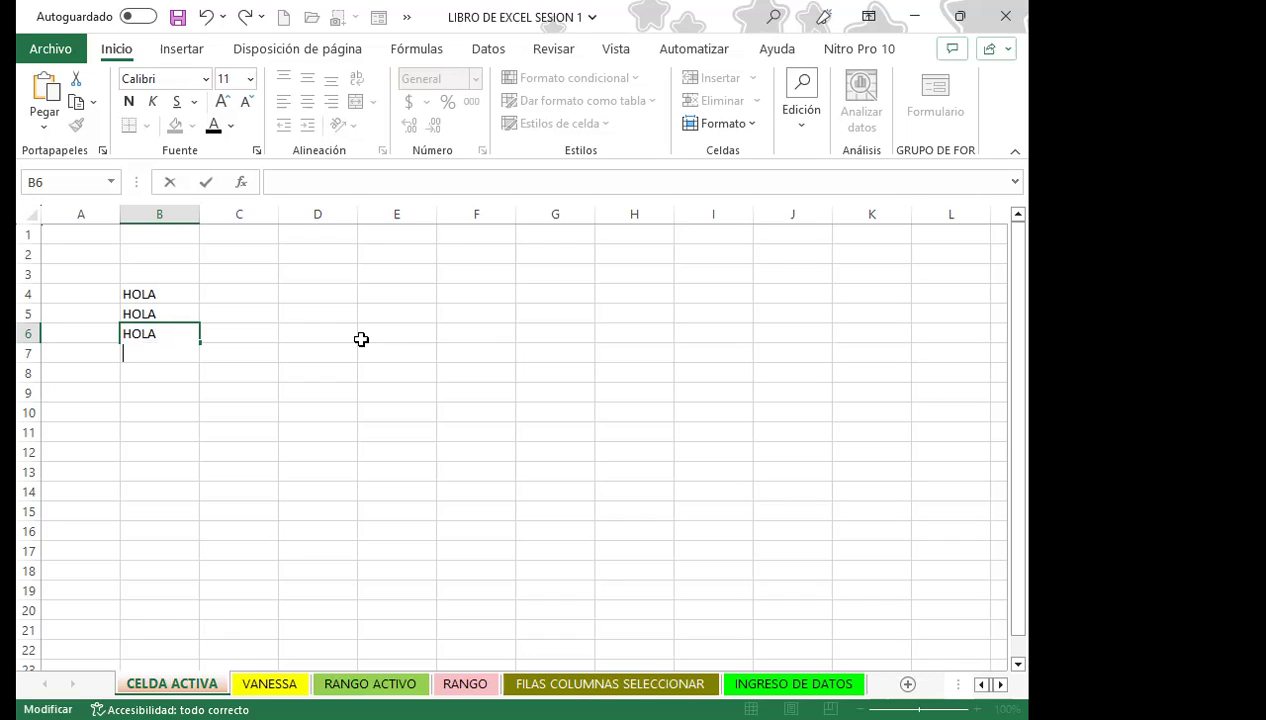
text(BUENAS)
key(alt+Return)
text(LUNES)
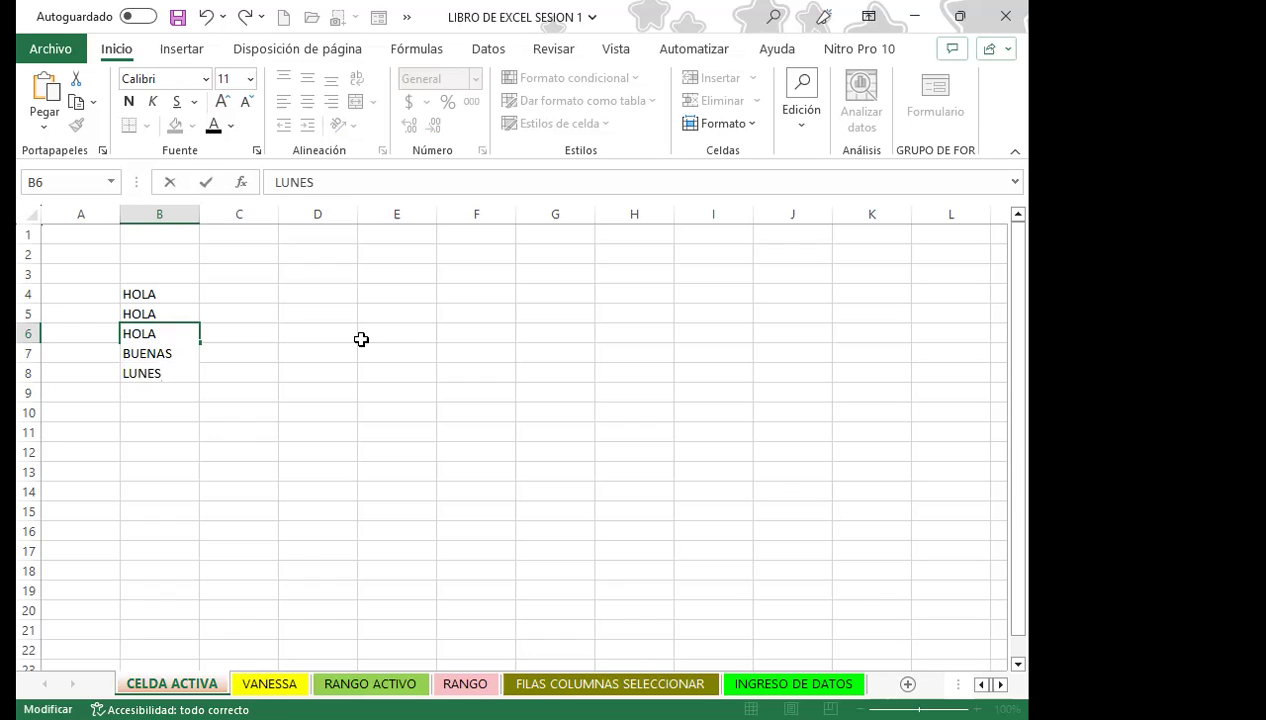
key(Return)
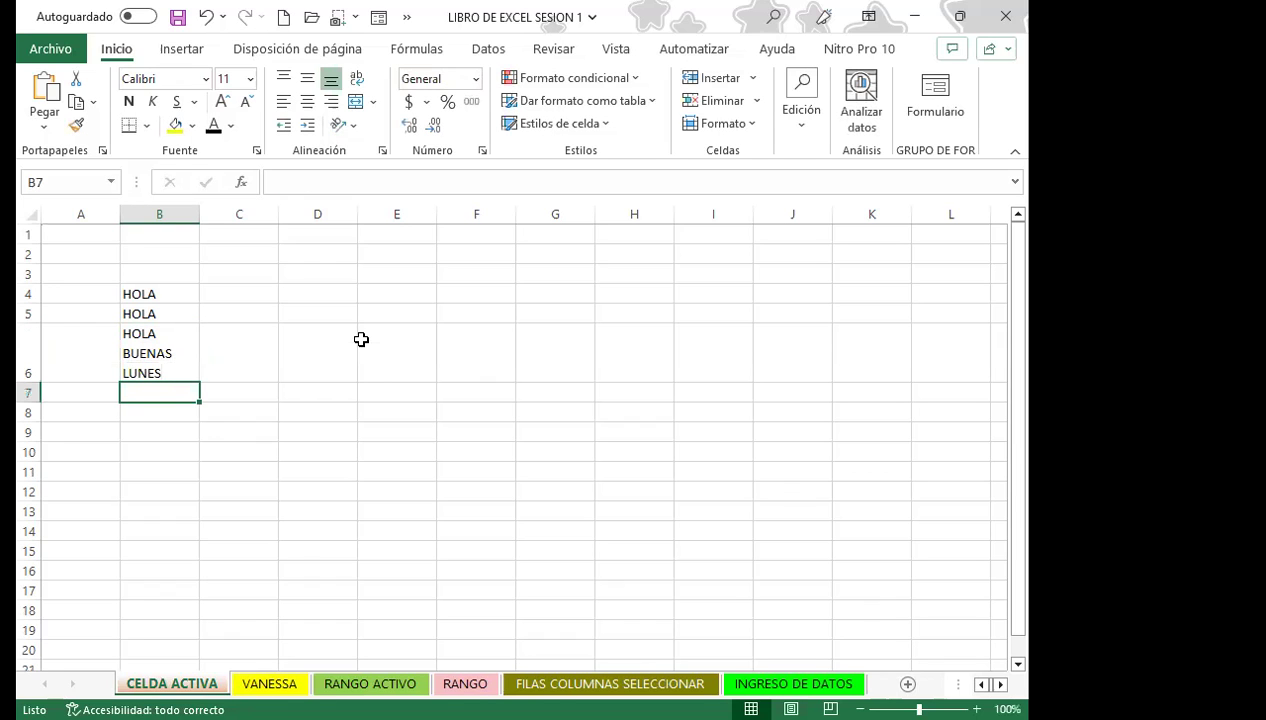
click(158, 357)
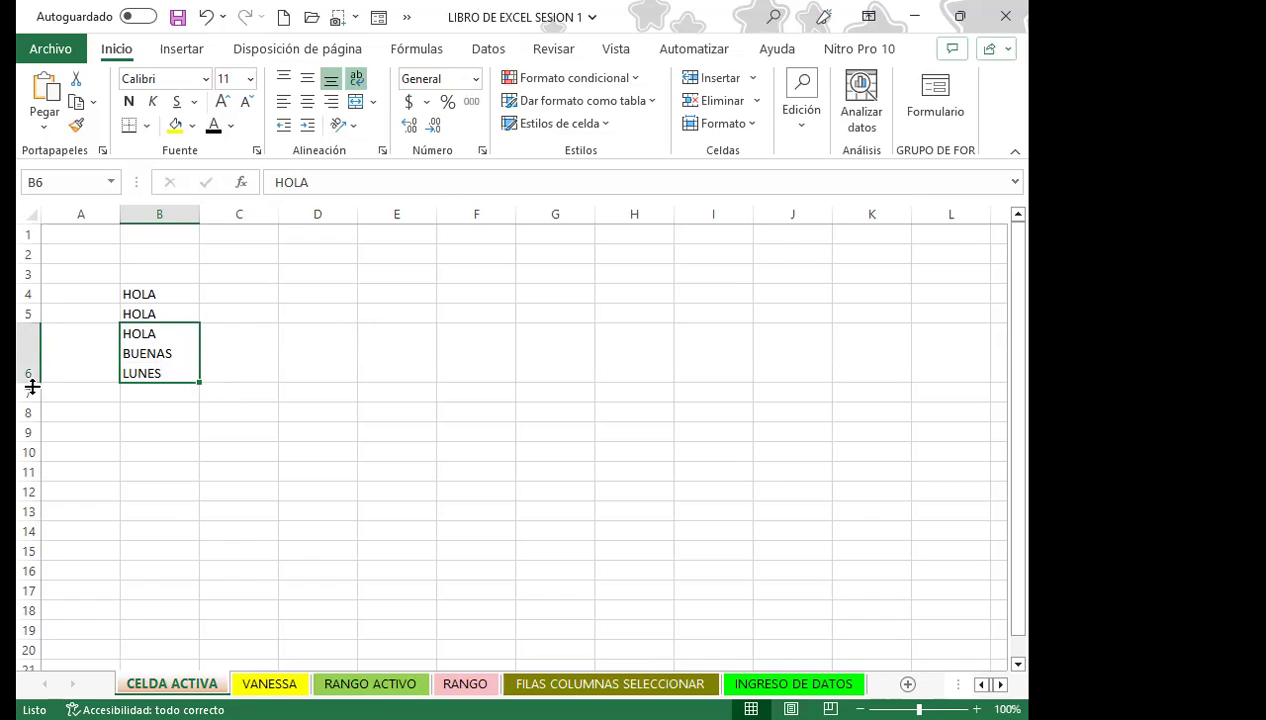
drag(32, 358, 32, 359)
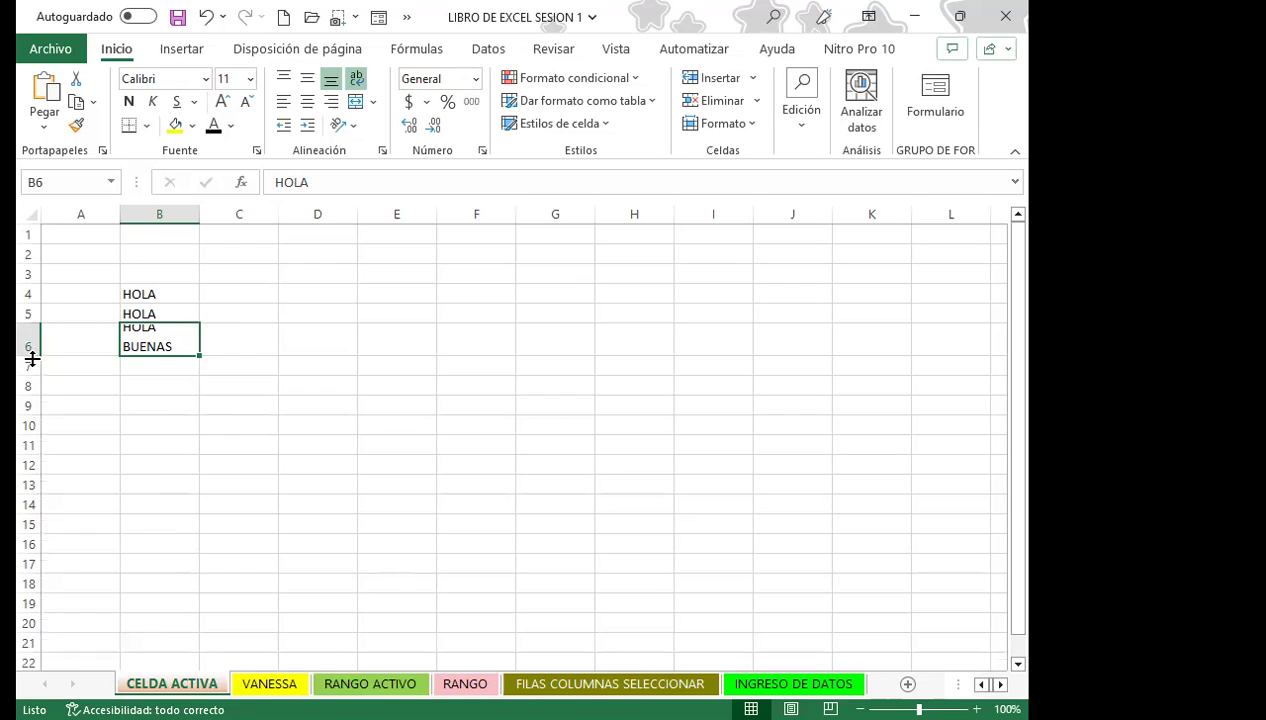
drag(32, 358, 32, 345)
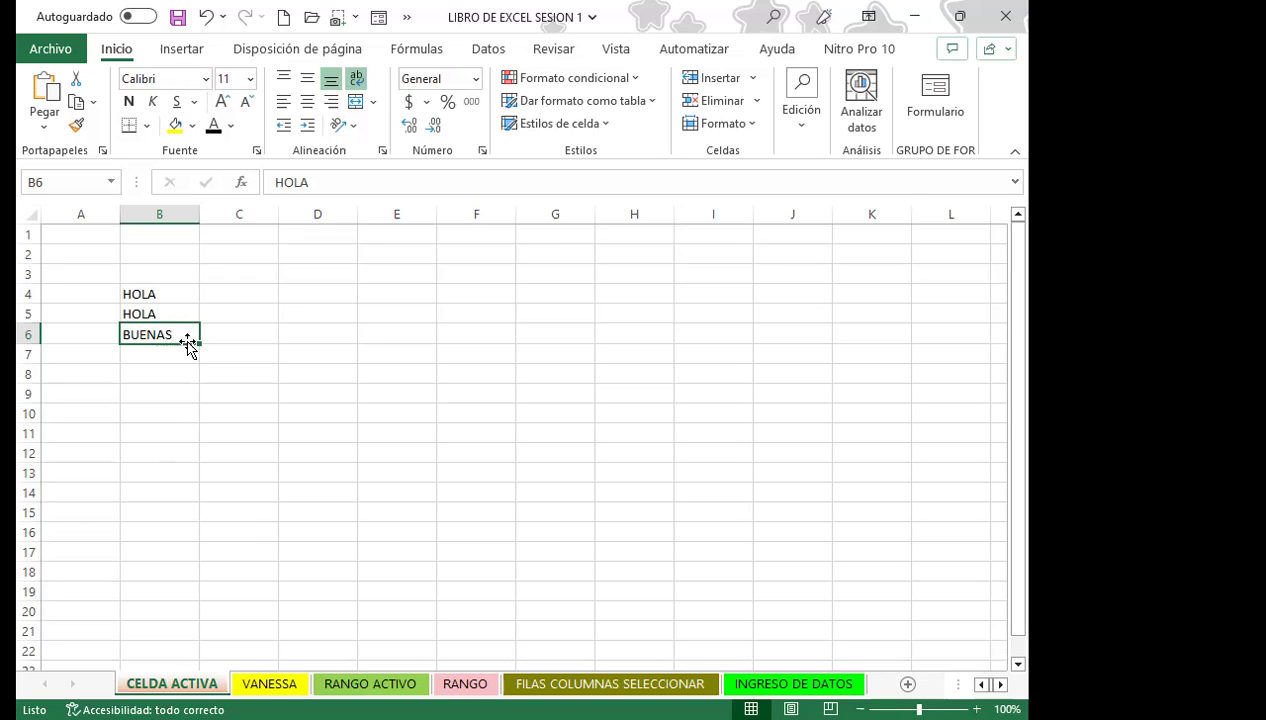
click(366, 184)
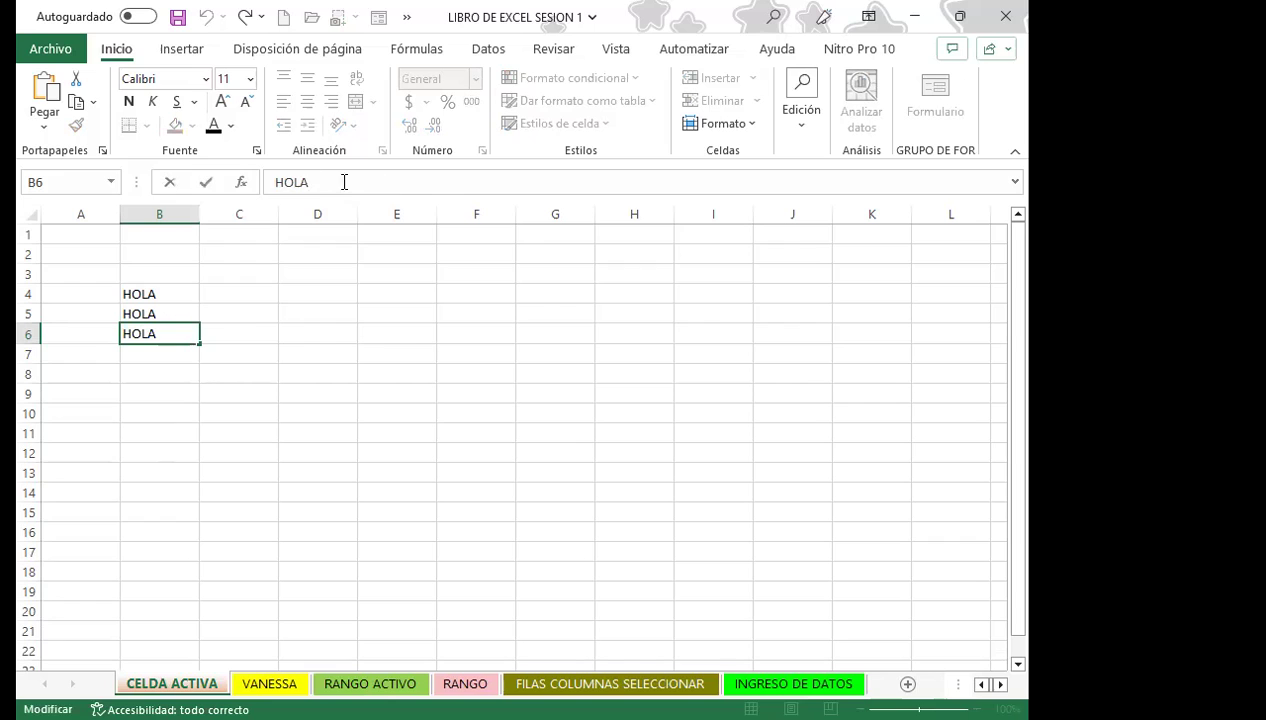
click(317, 214)
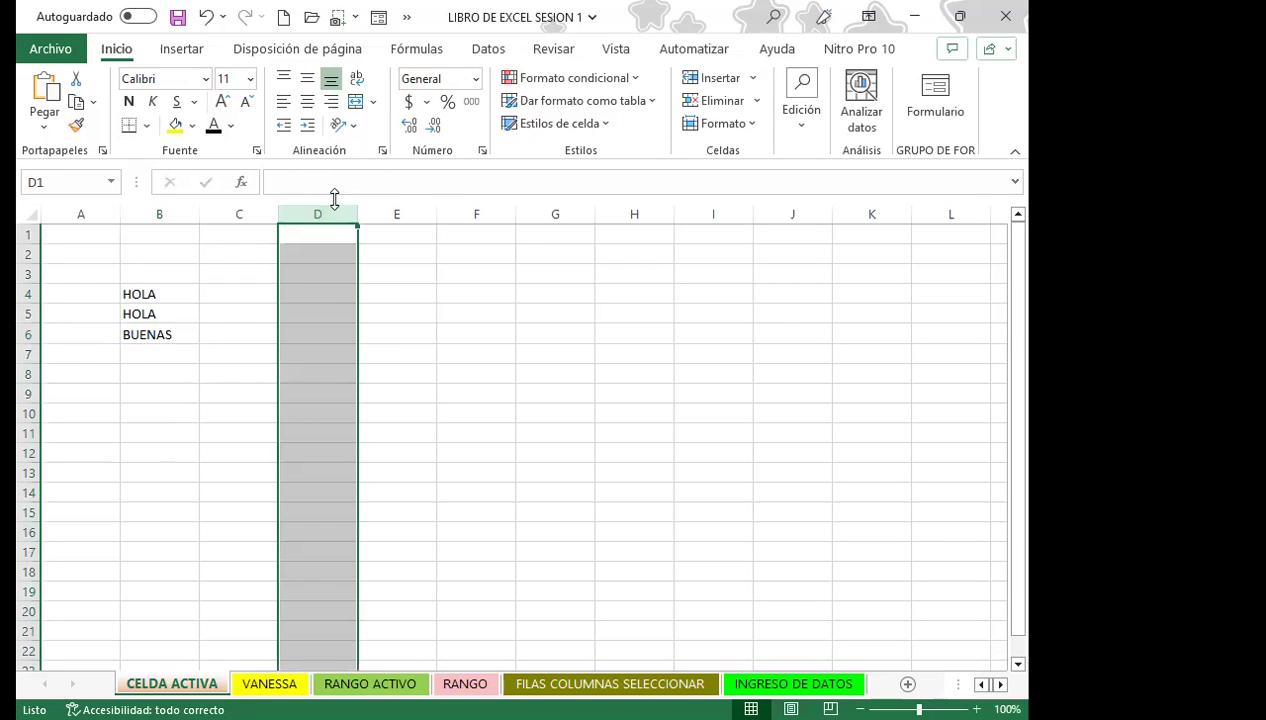
click(145, 334)
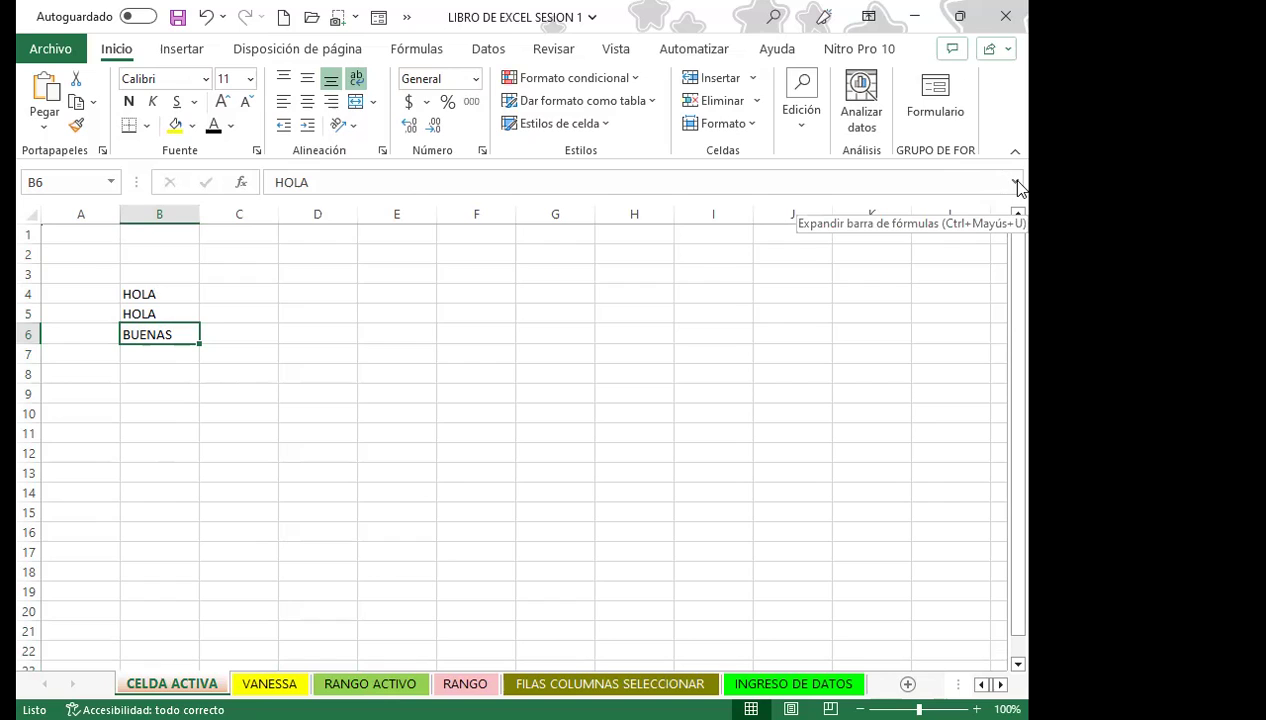
click(780, 189)
click(758, 281)
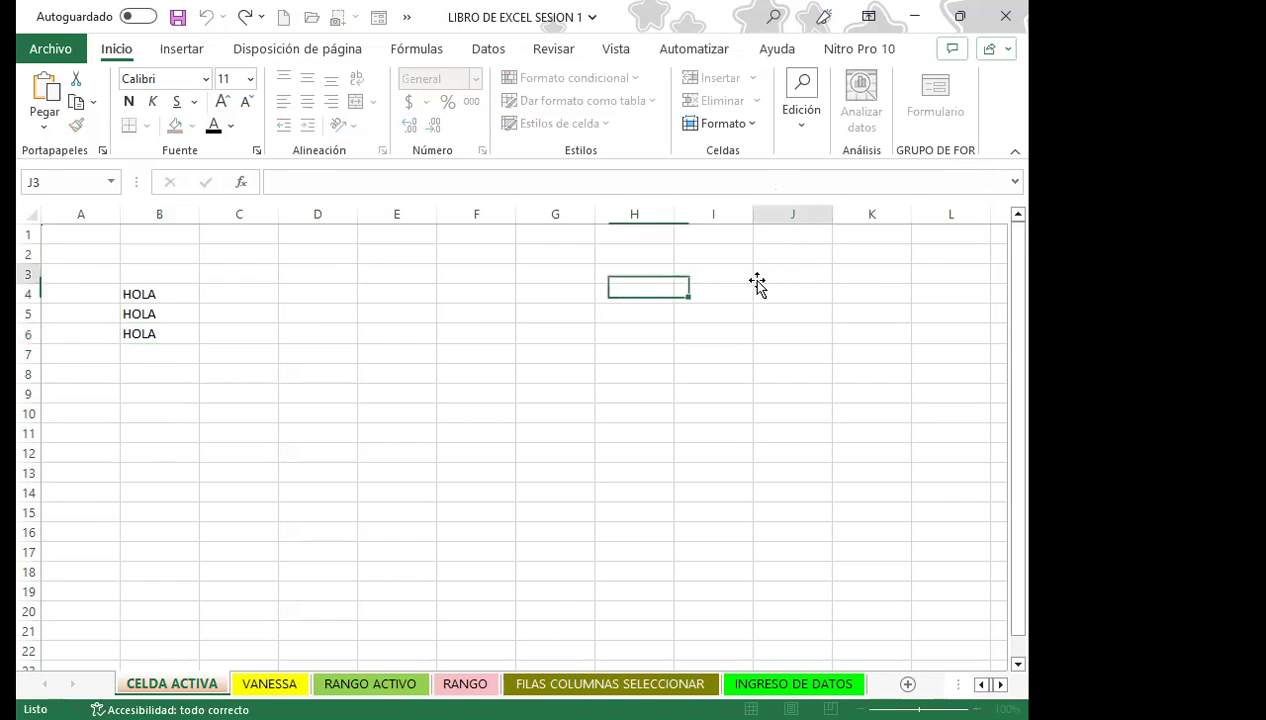
key(Escape)
click(1015, 185)
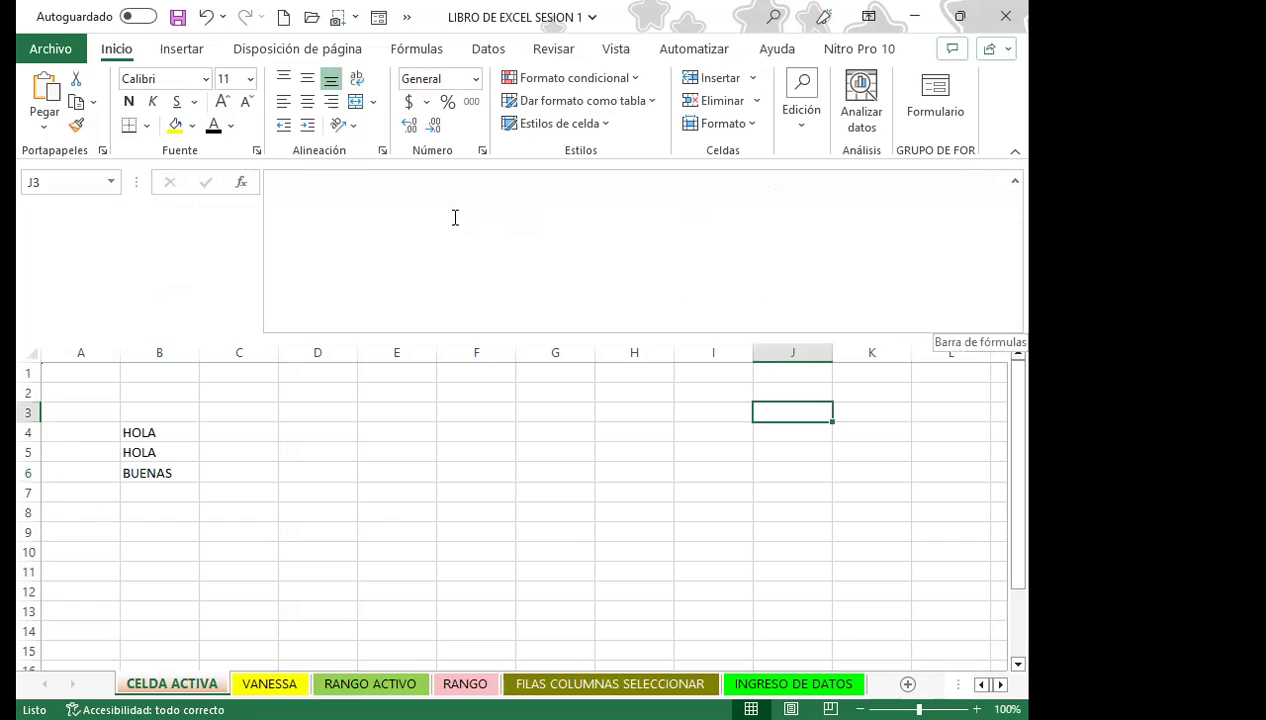
click(162, 478)
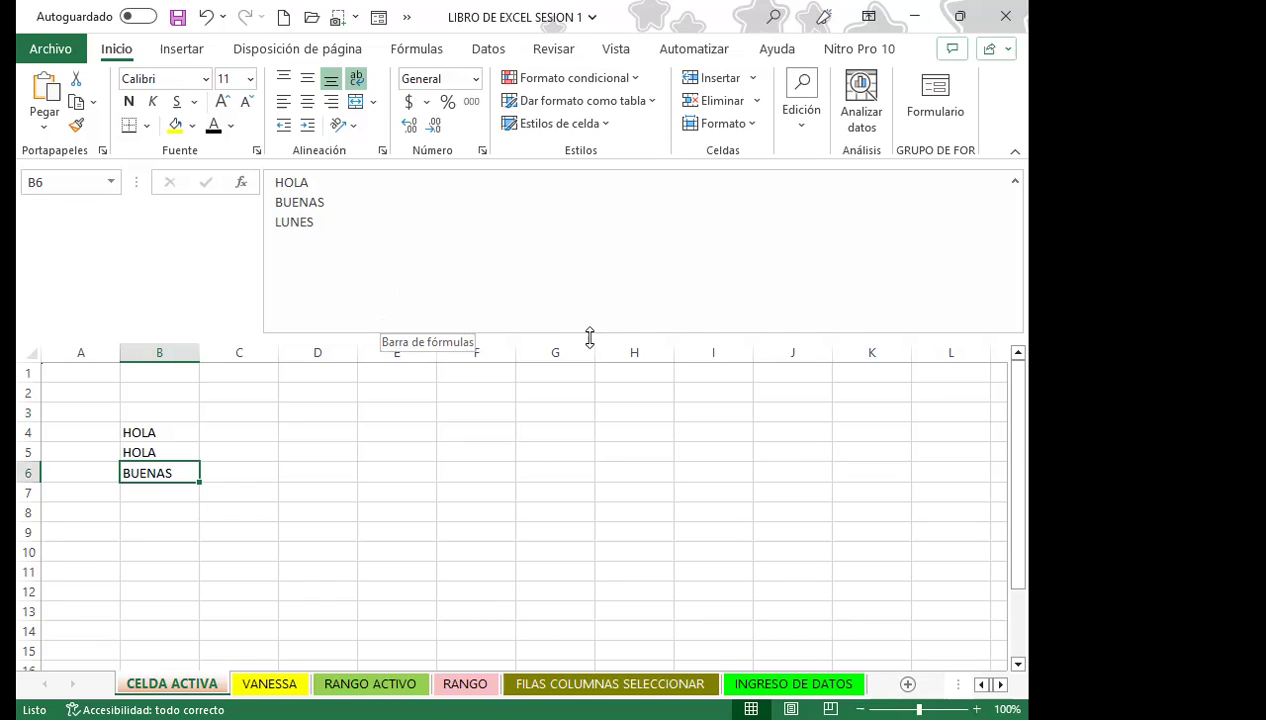
click(1015, 181)
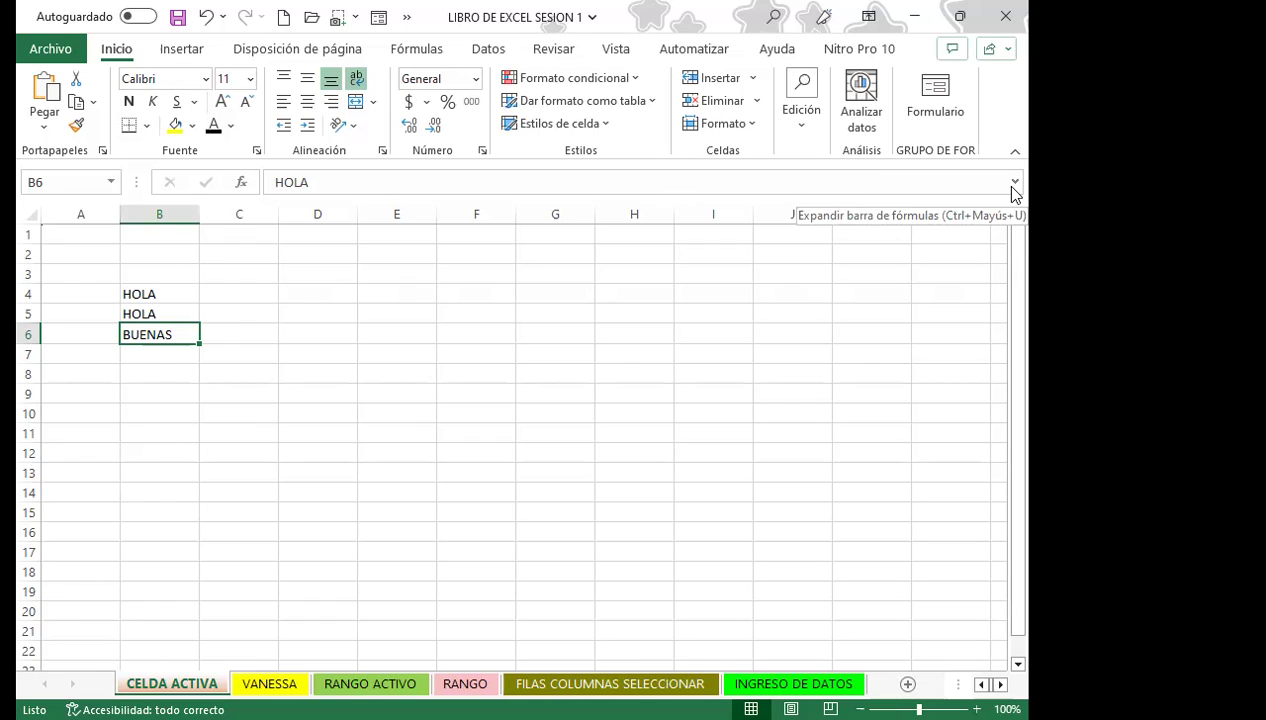
drag(951, 274, 951, 254)
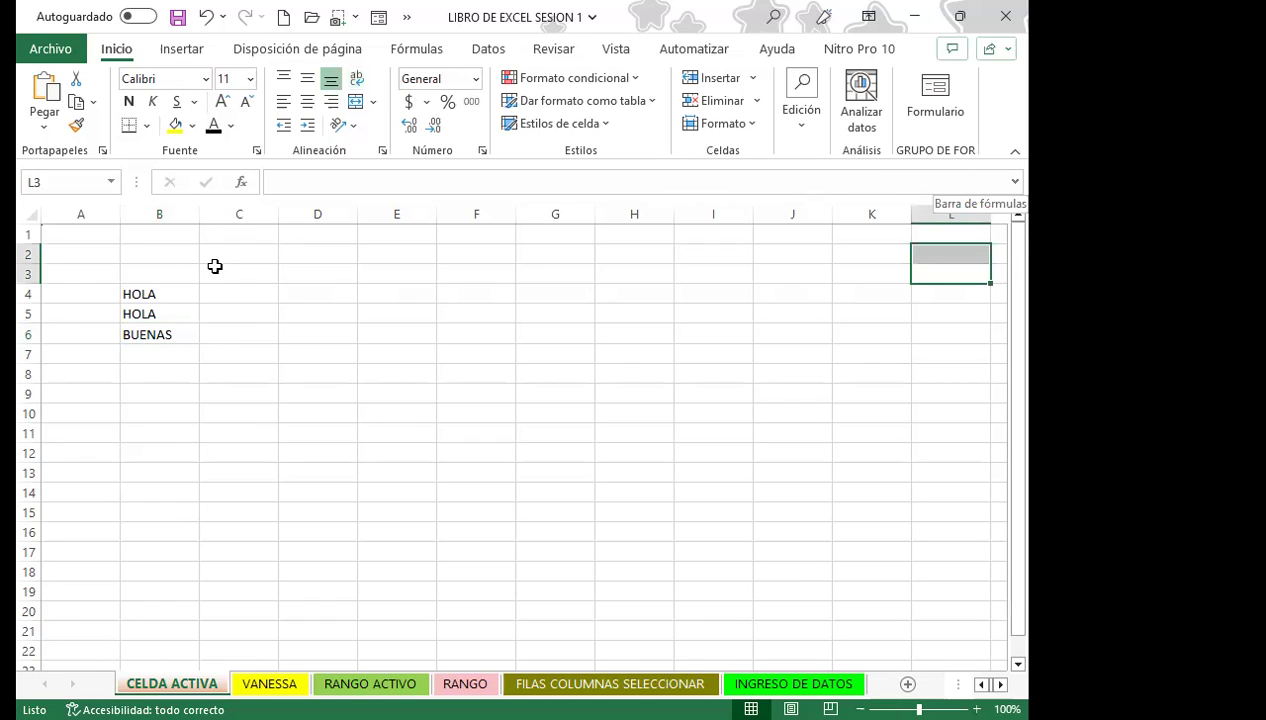
click(160, 334)
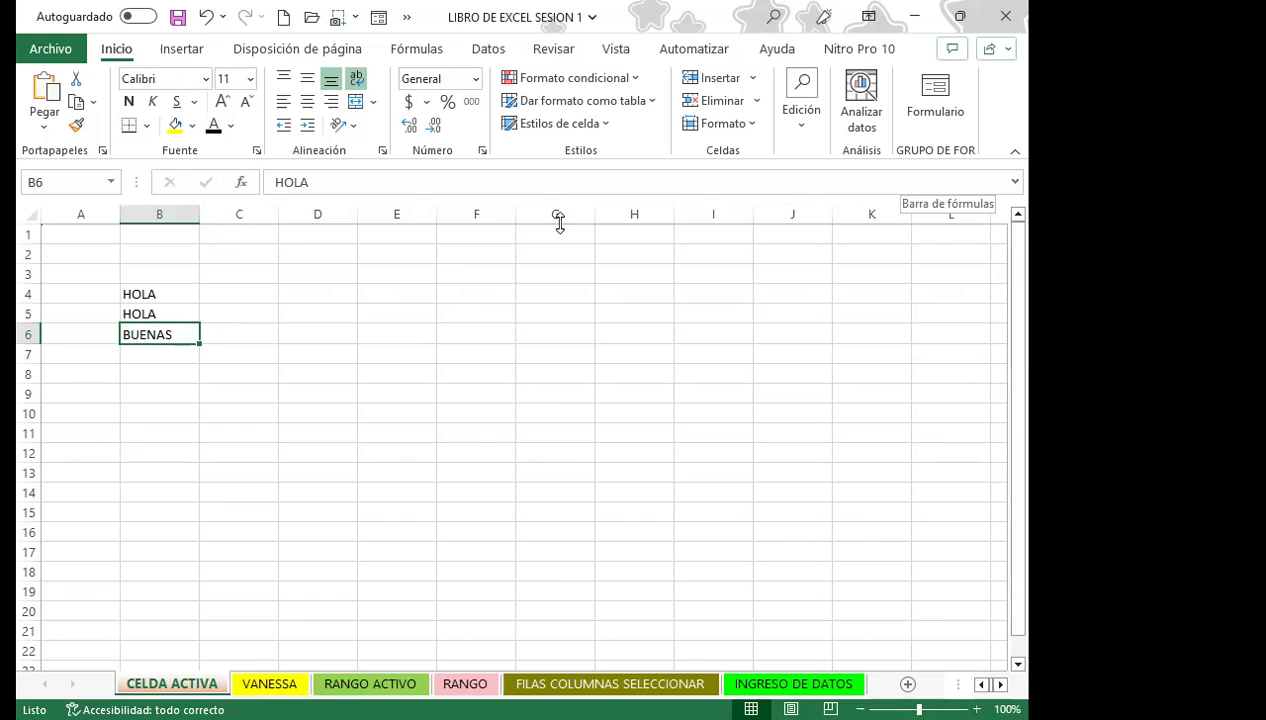
double_click(552, 193)
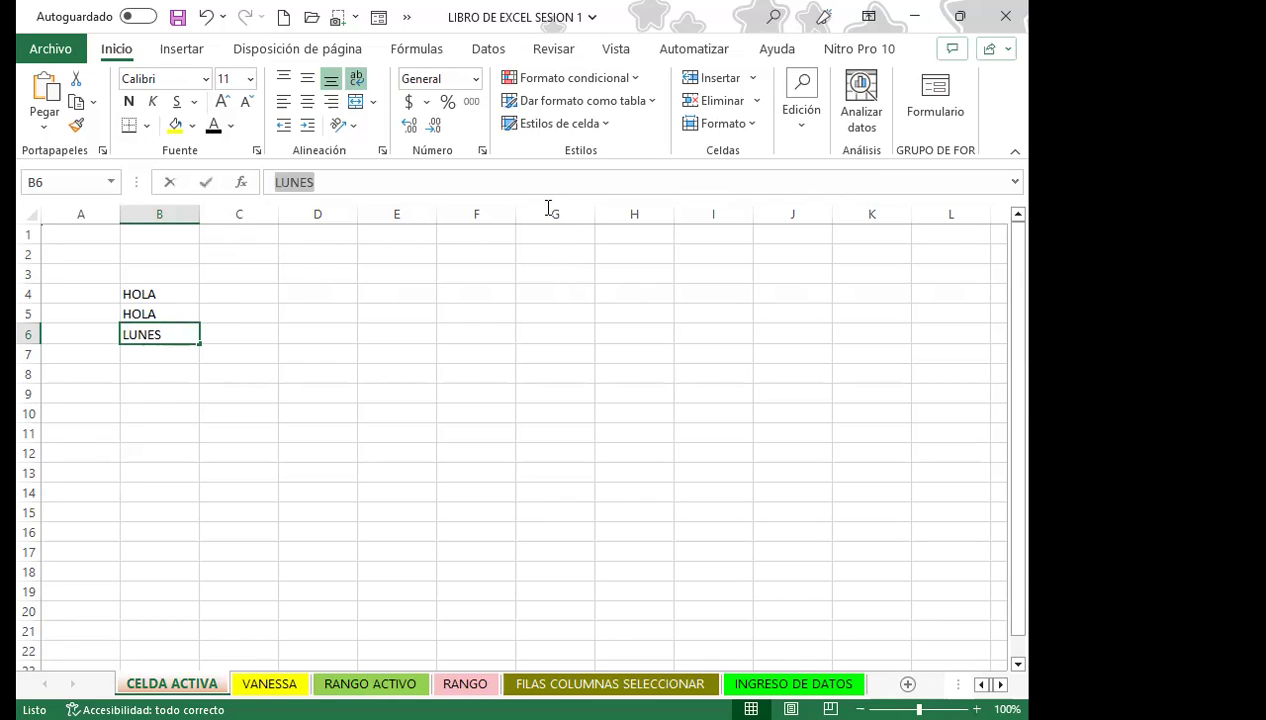
key(Escape)
drag(555, 254, 476, 254)
drag(542, 198, 542, 292)
click(158, 413)
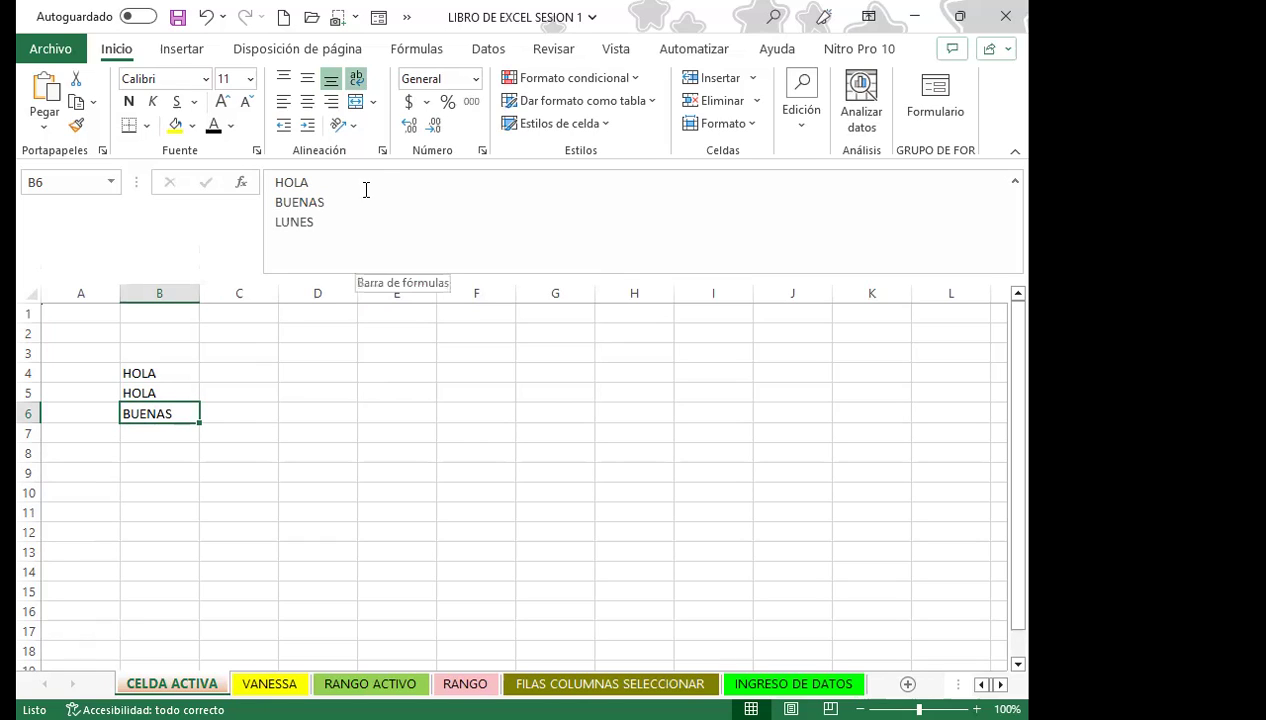
click(517, 268)
click(520, 332)
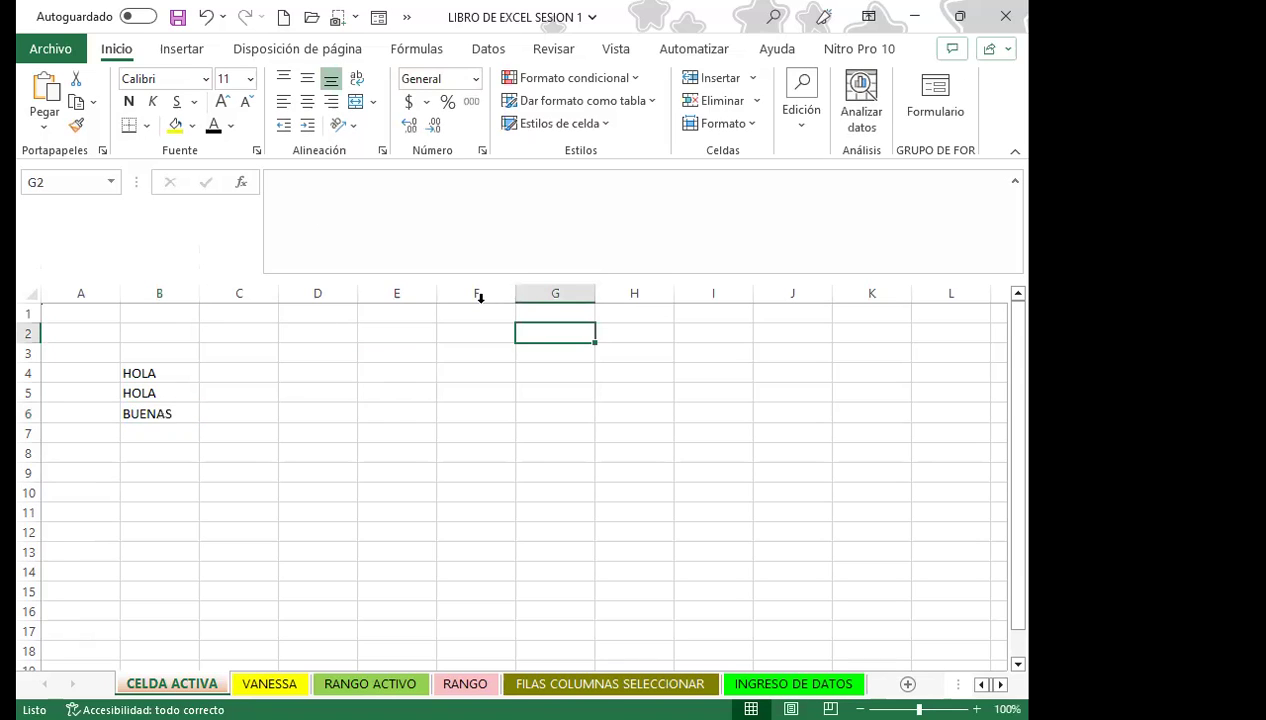
click(155, 412)
drag(552, 273, 558, 197)
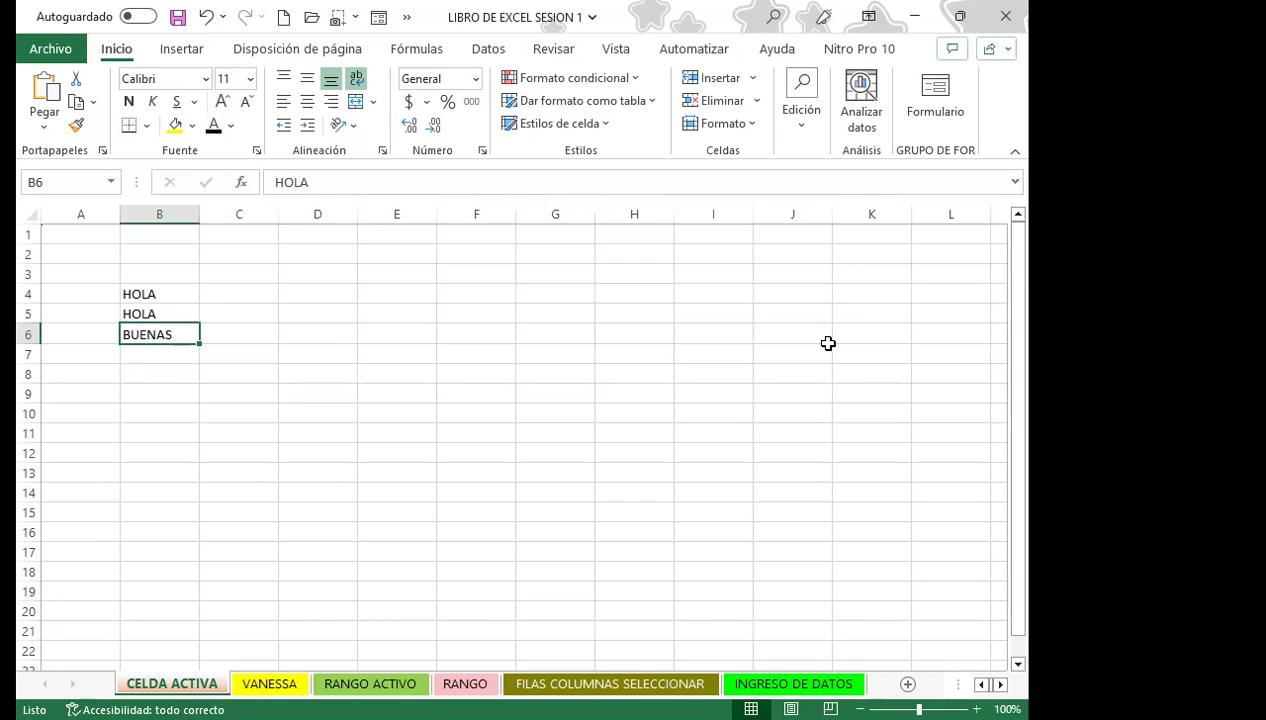
click(376, 181)
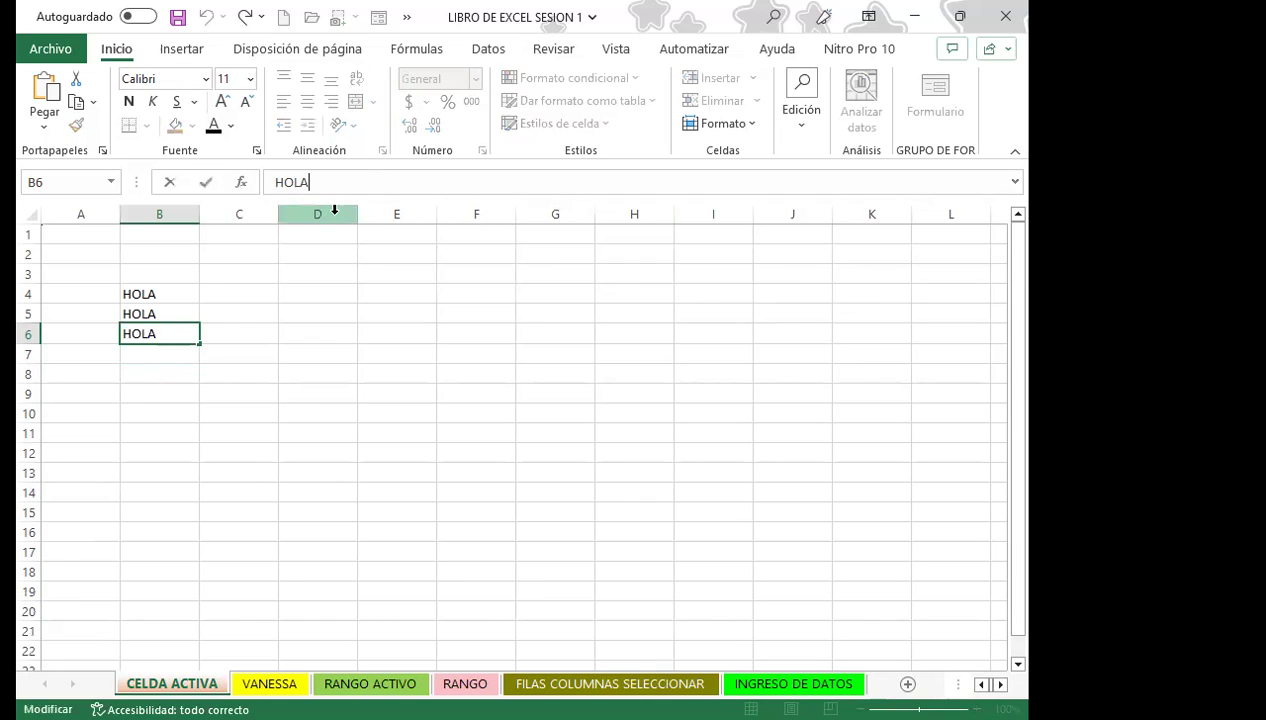
text(BUENAS)
key(Return)
click(160, 332)
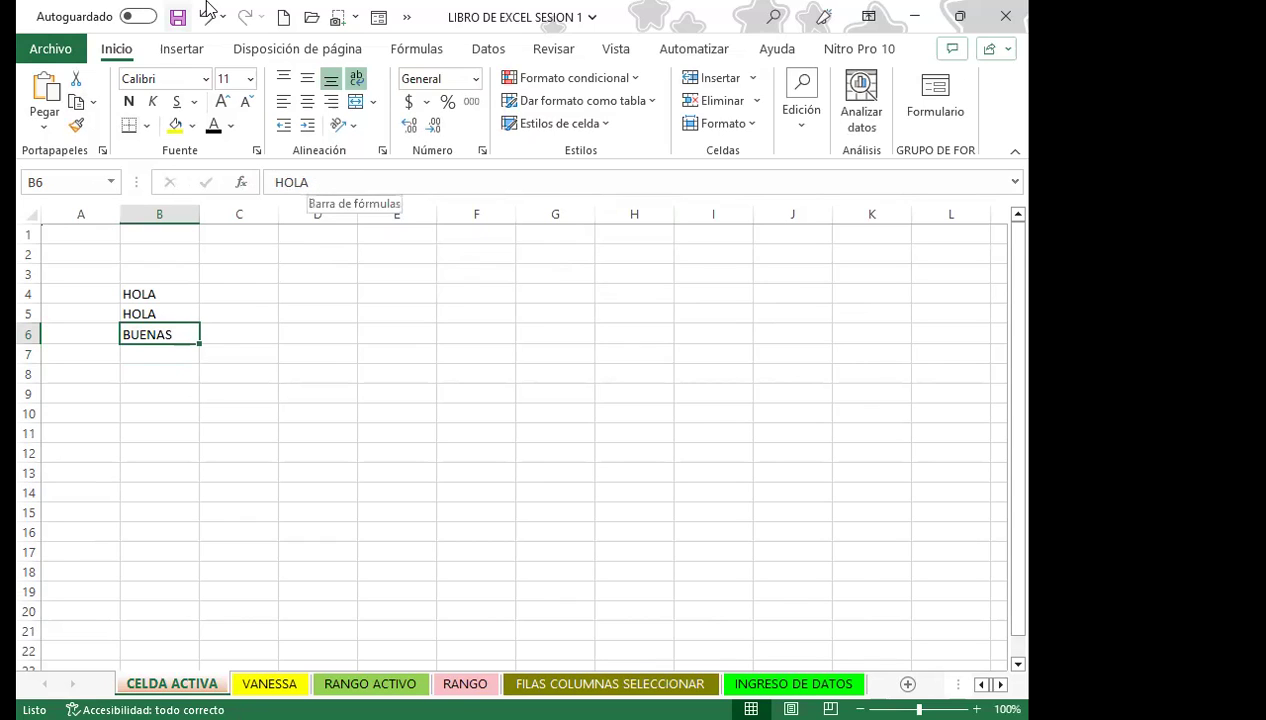
- Hide the formula bar via Vista > Mostrar, then select the sheet, C4 and B6
click(616, 50)
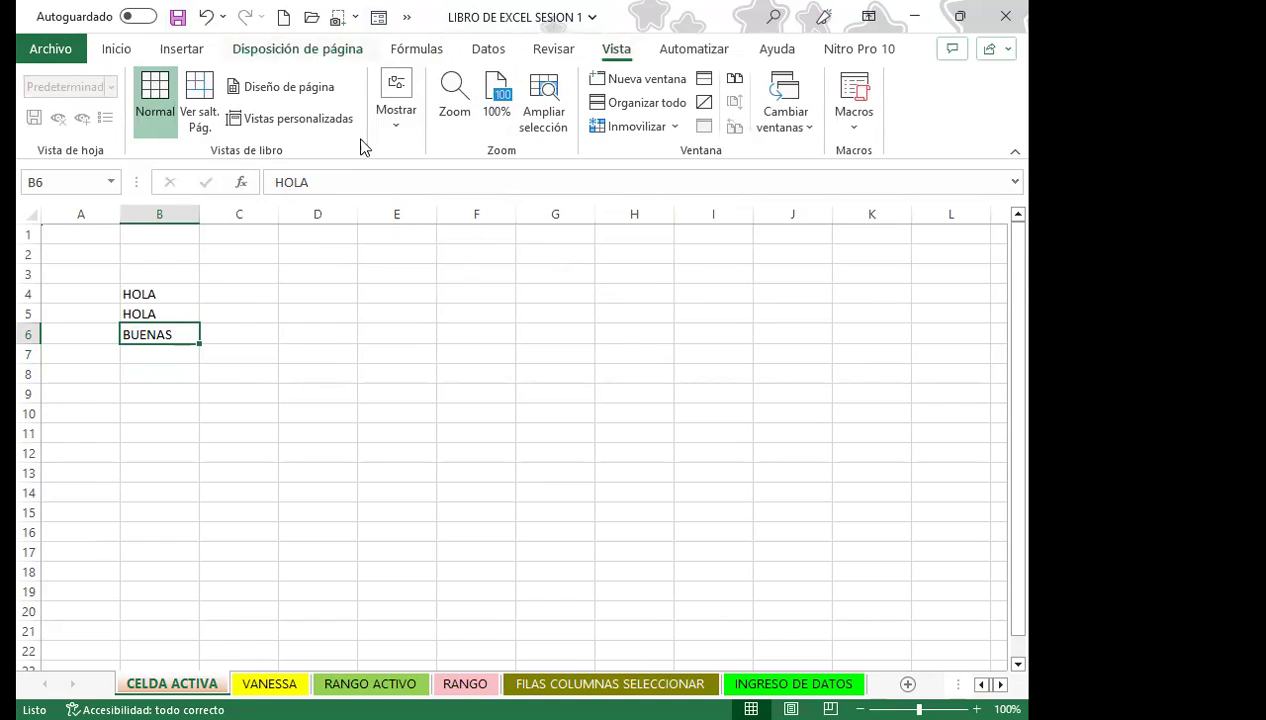
click(394, 120)
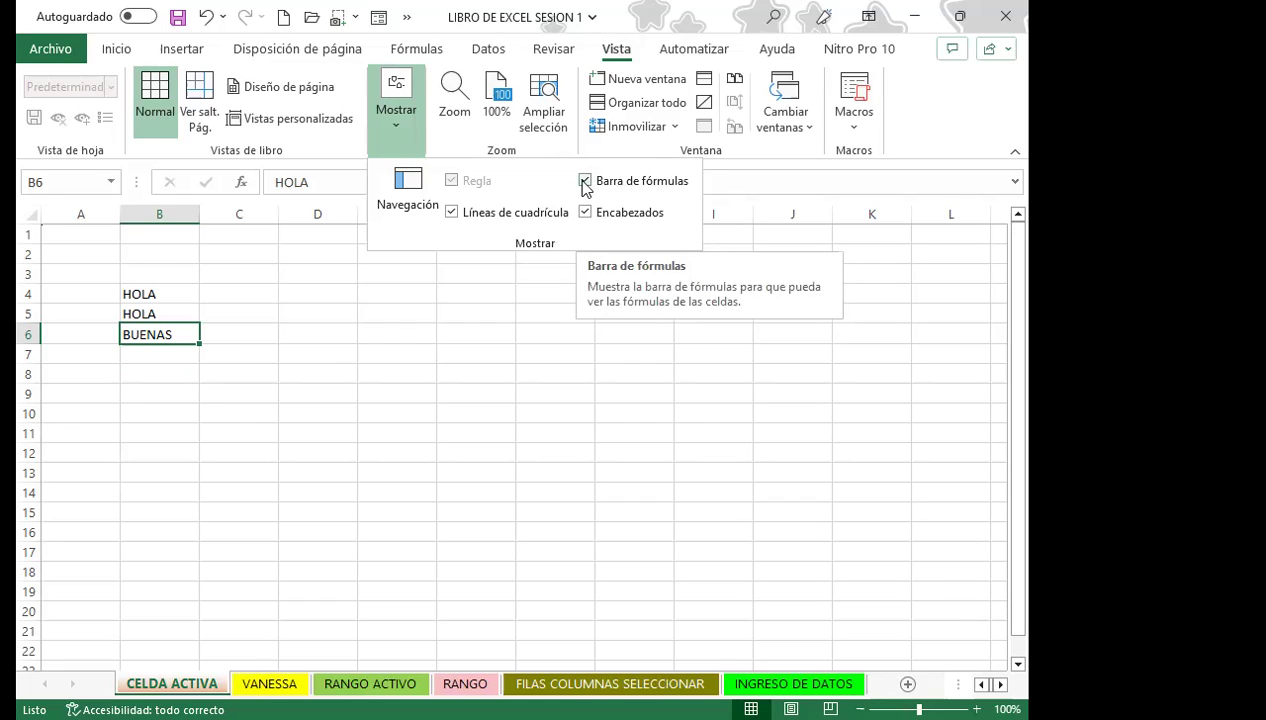
click(585, 181)
click(264, 248)
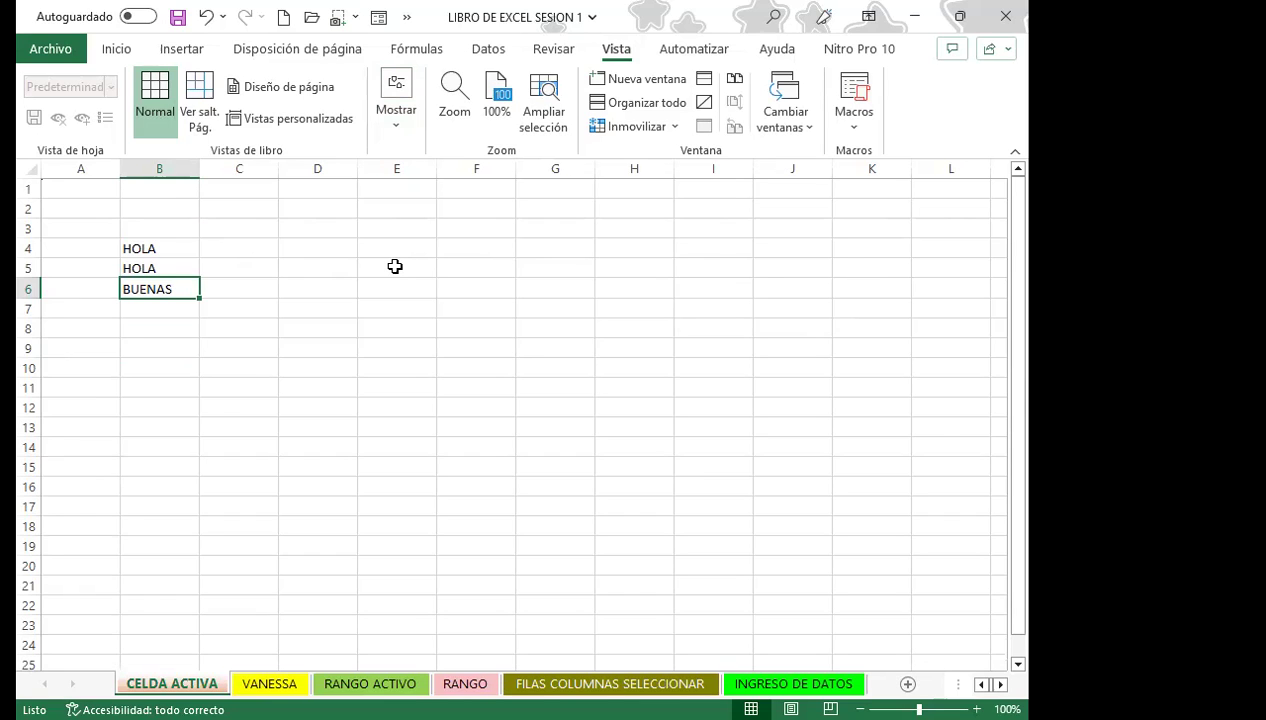
click(23, 172)
click(202, 256)
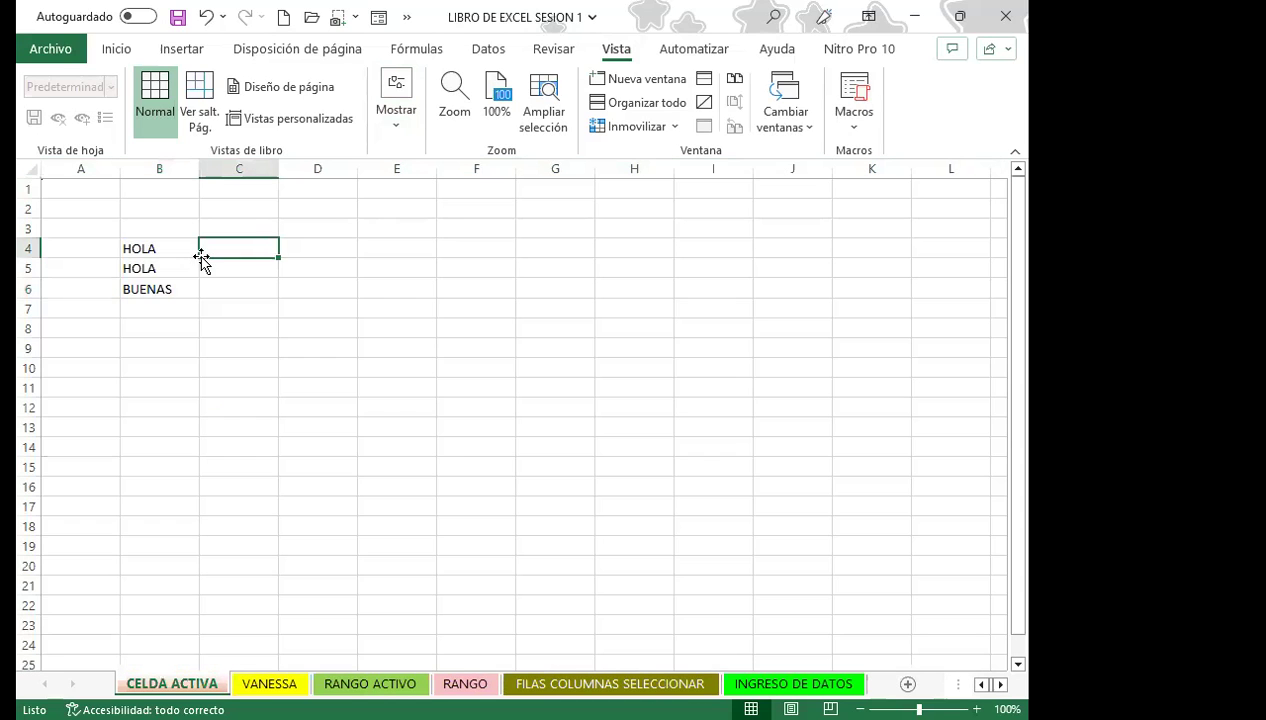
click(170, 291)
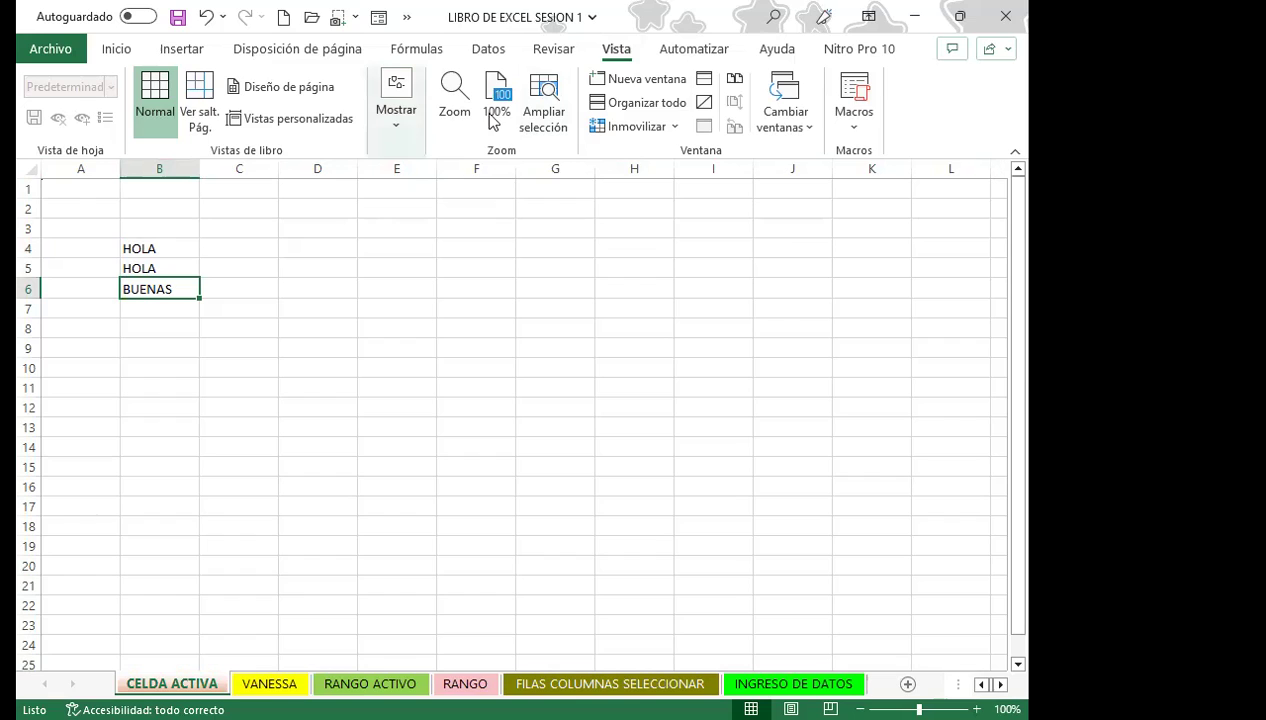
- Turn the Barra de fórmulas back on and select cell B4
click(392, 120)
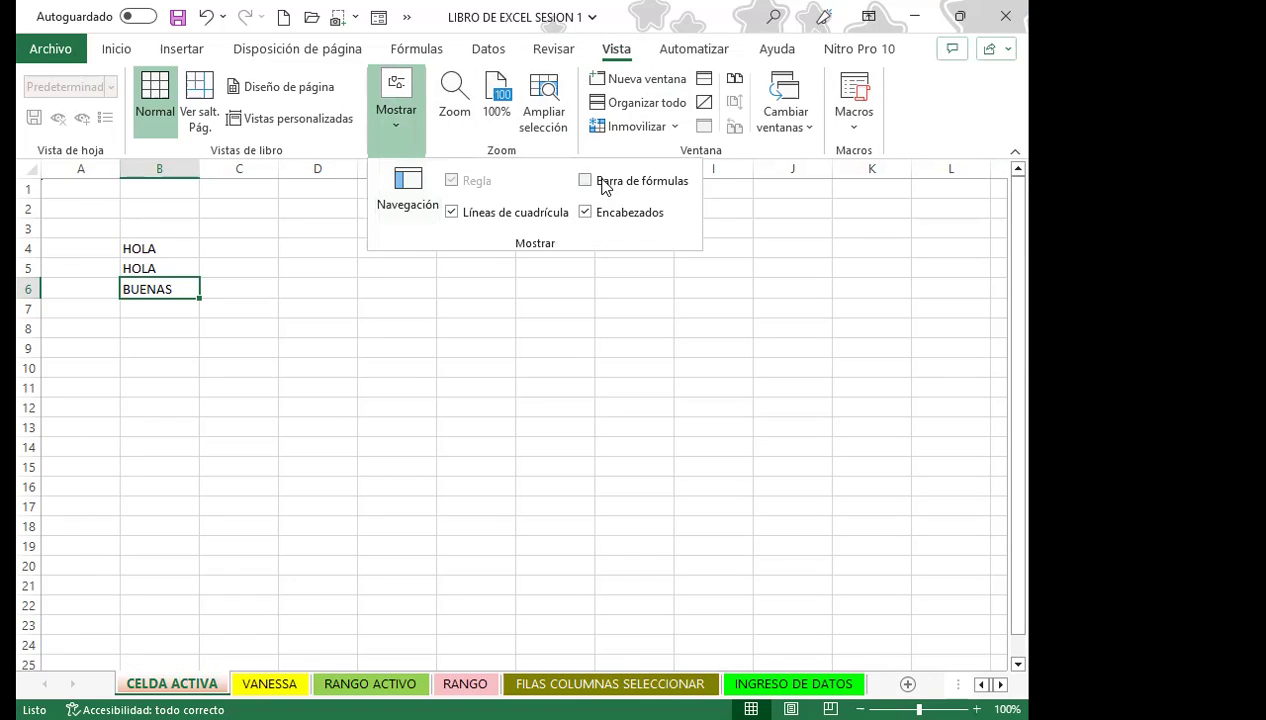
click(585, 181)
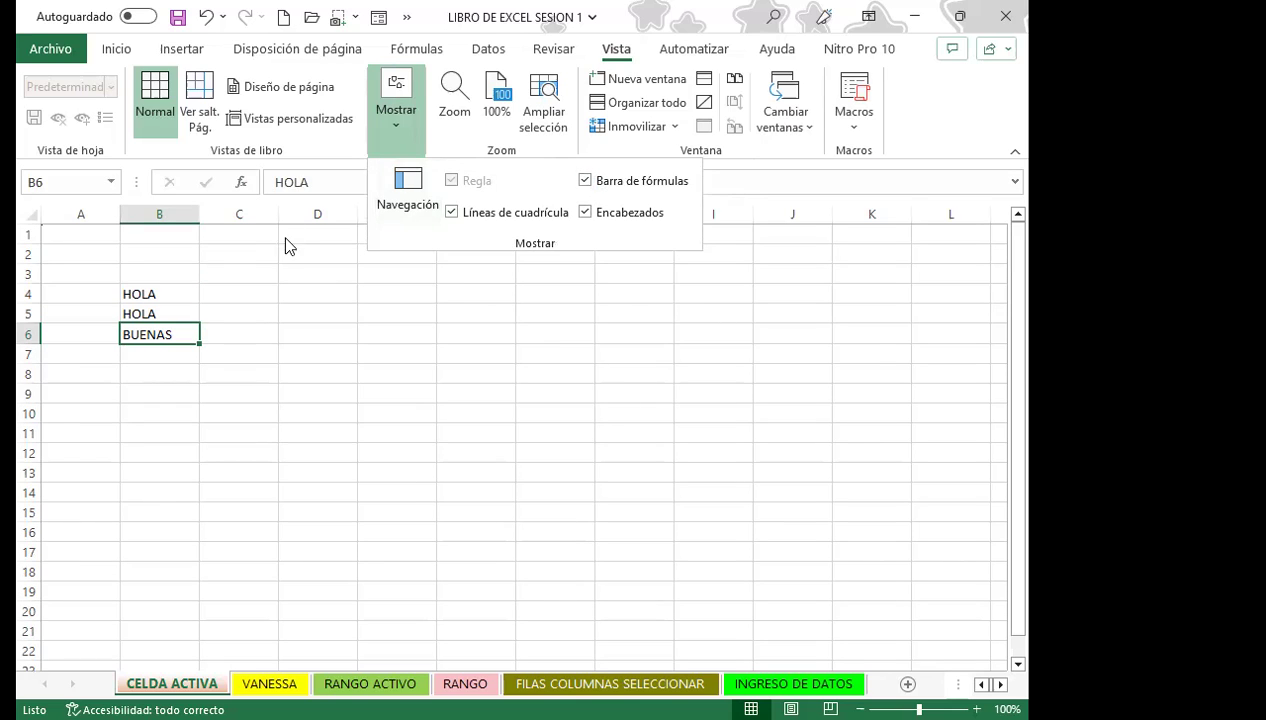
click(345, 178)
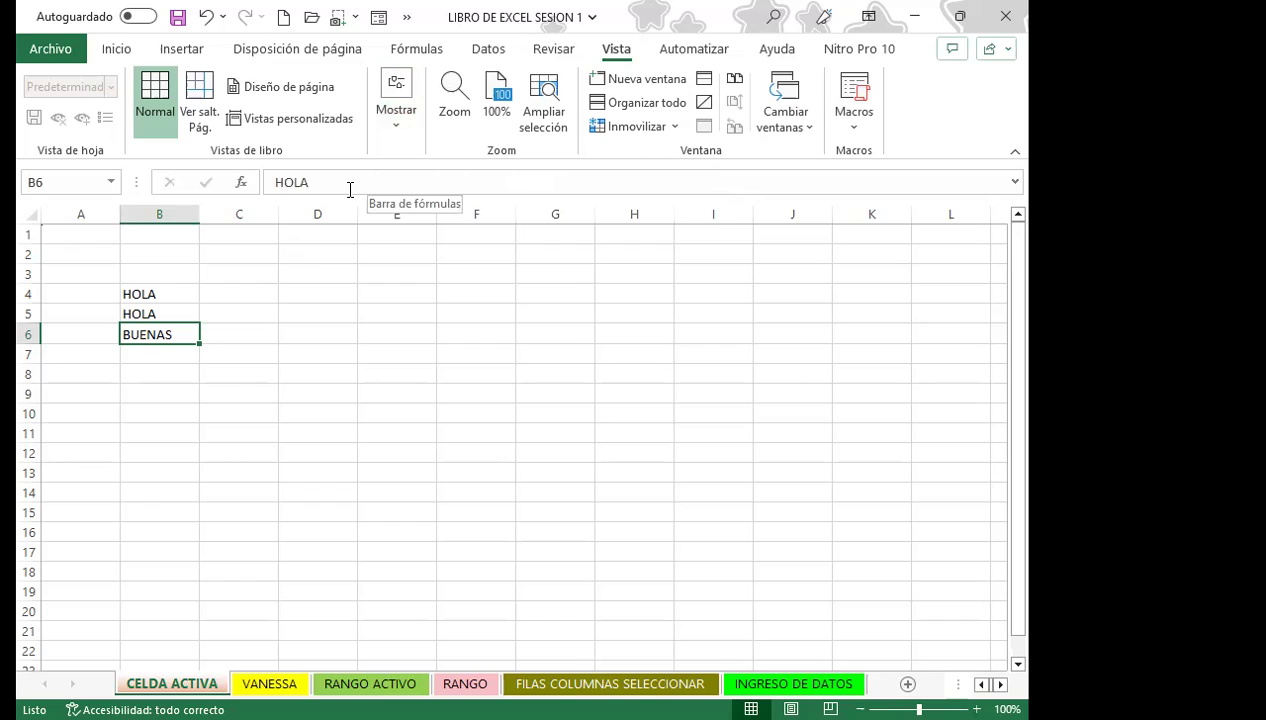
click(182, 296)
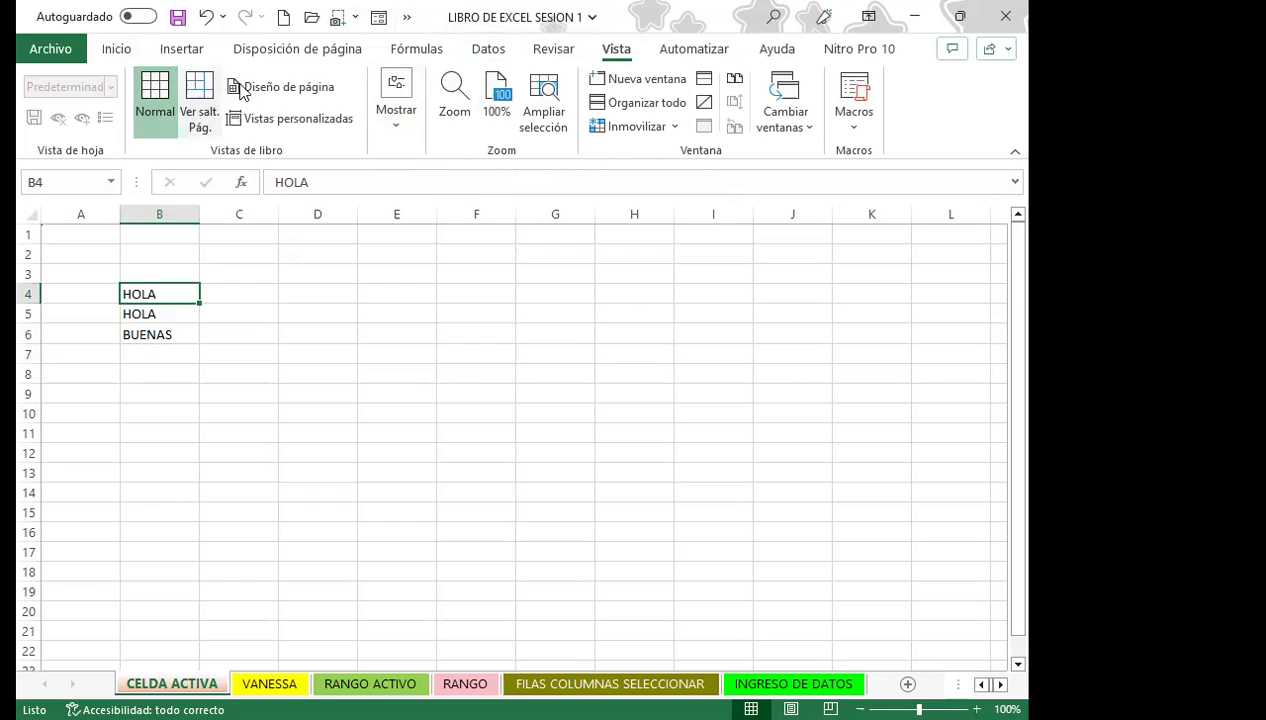
- On the Inicio tab, collapse and re-expand the ribbon with double-clicks and Ctrl+F1, ending expanded
click(117, 48)
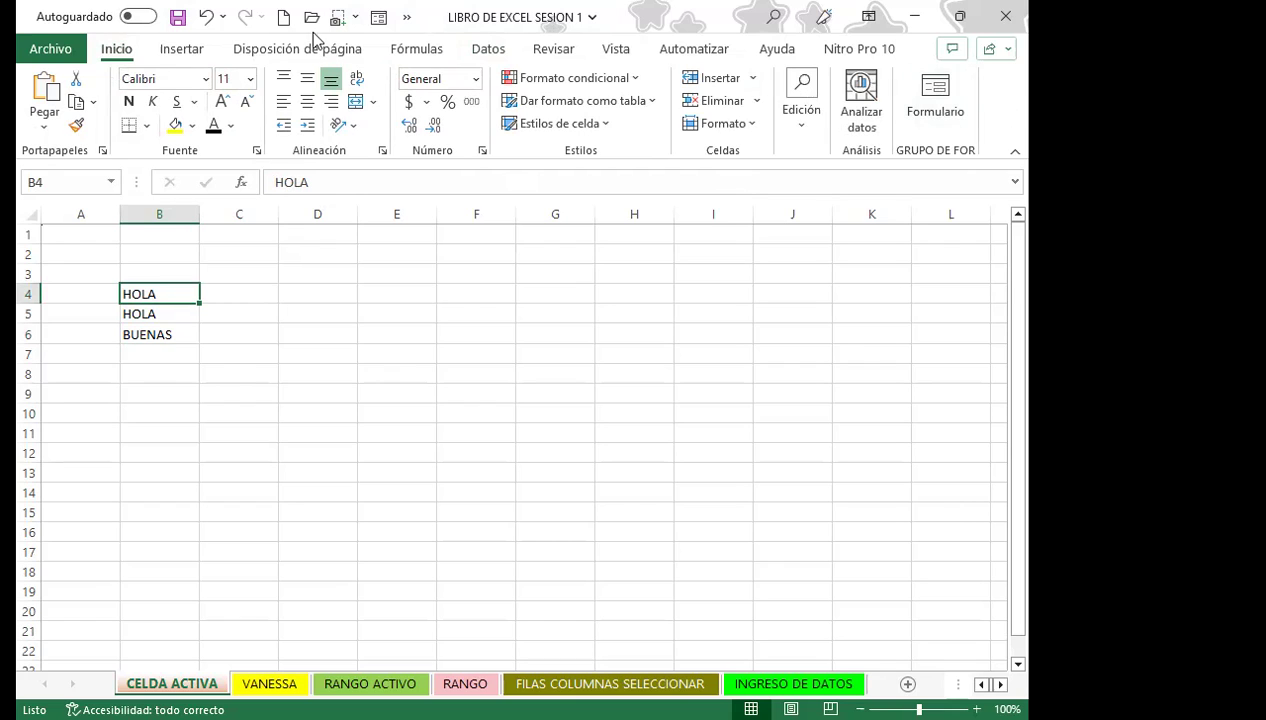
double_click(122, 52)
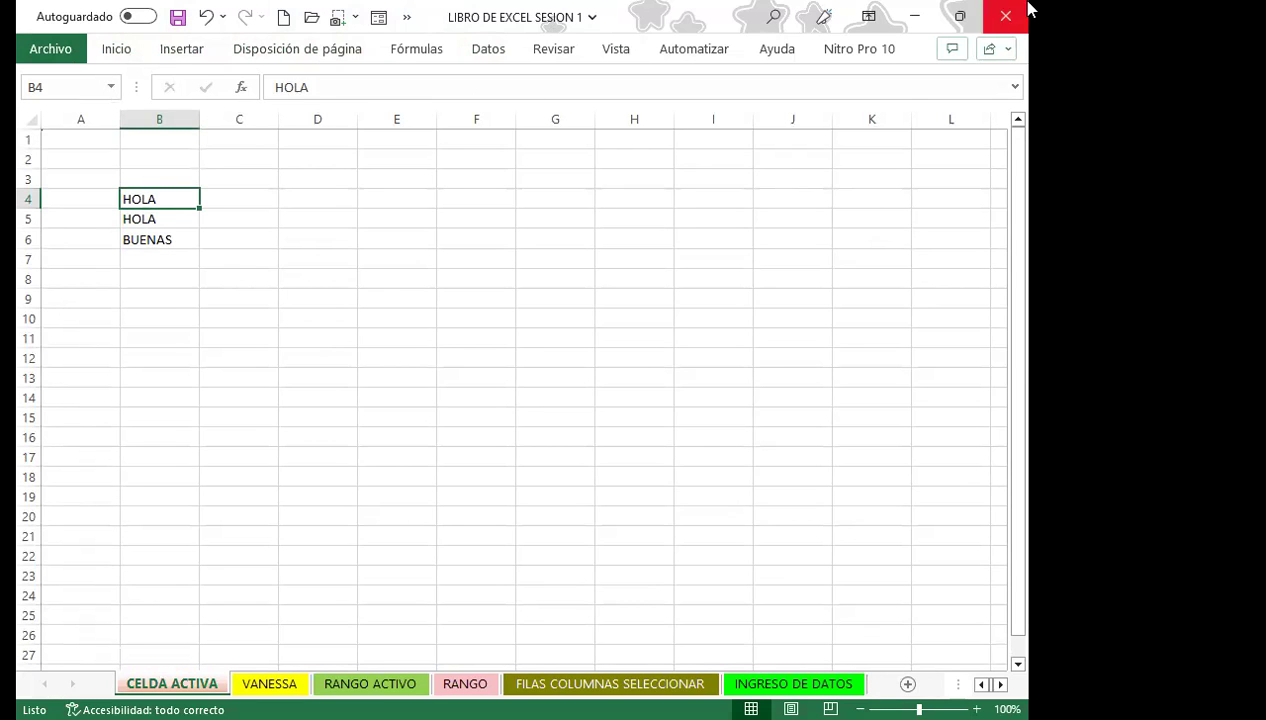
click(111, 56)
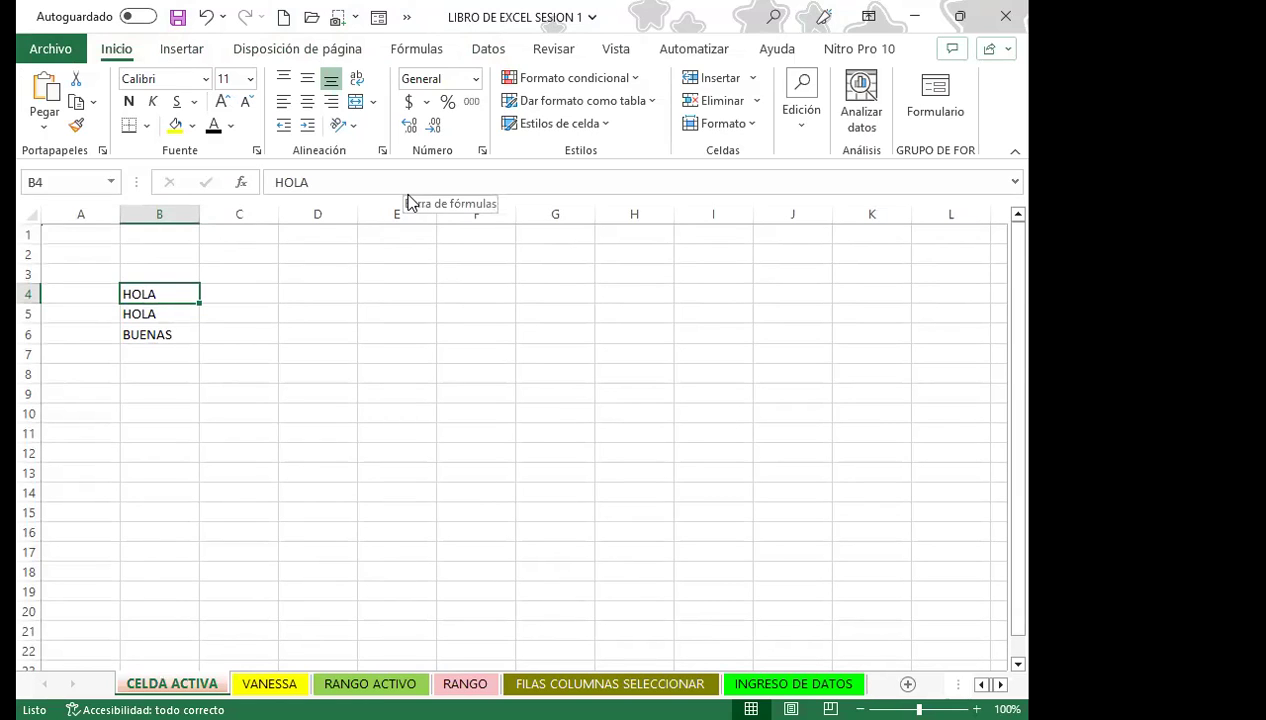
key(ctrl+F1)
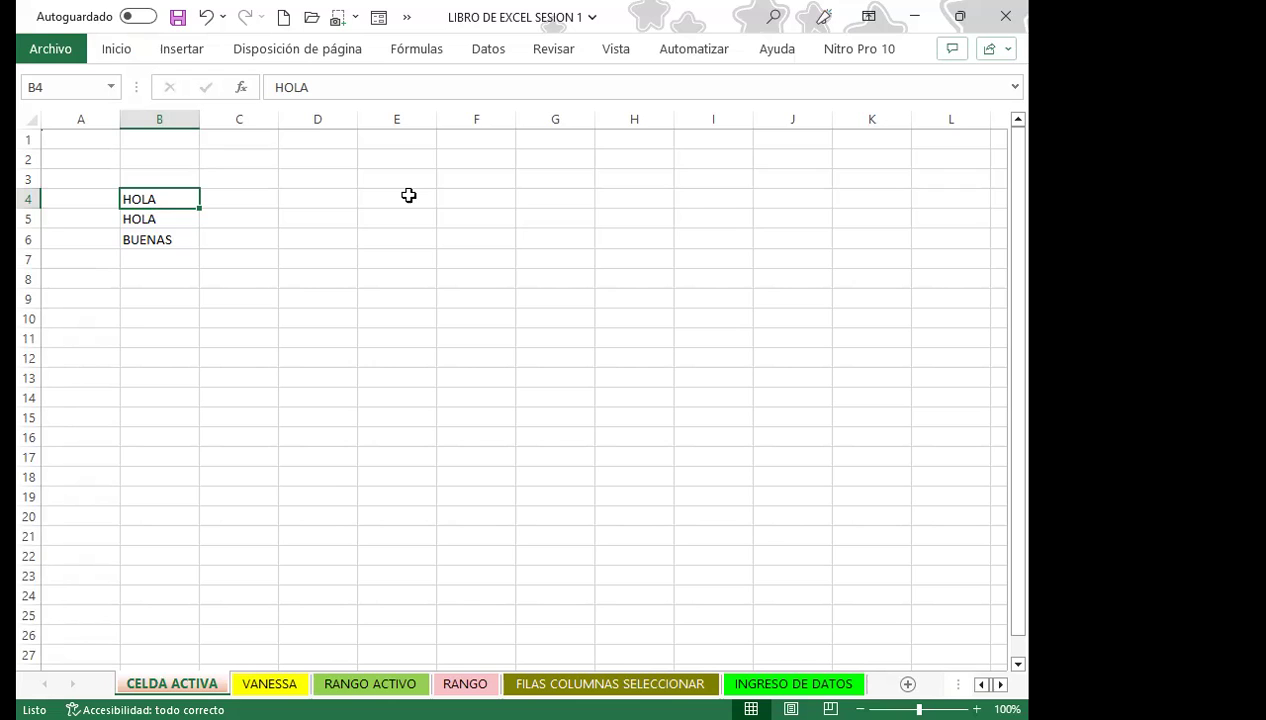
key(ctrl+F1)
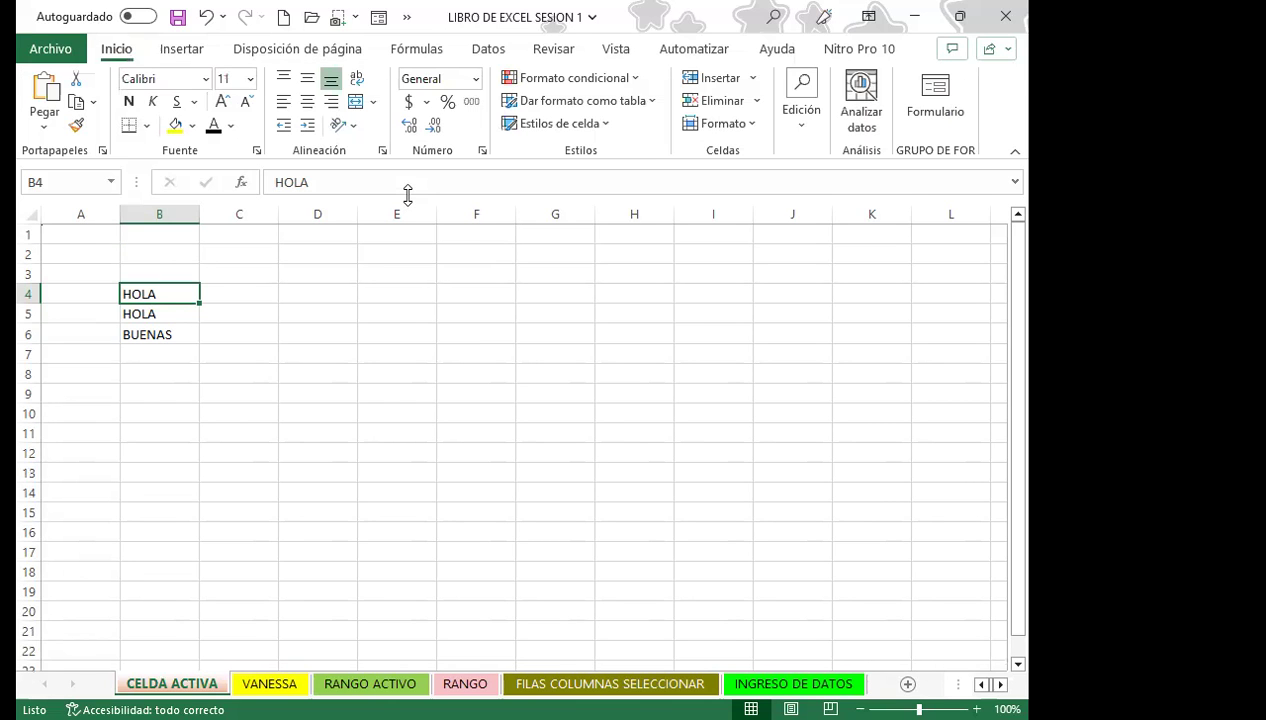
key(ctrl+F1)
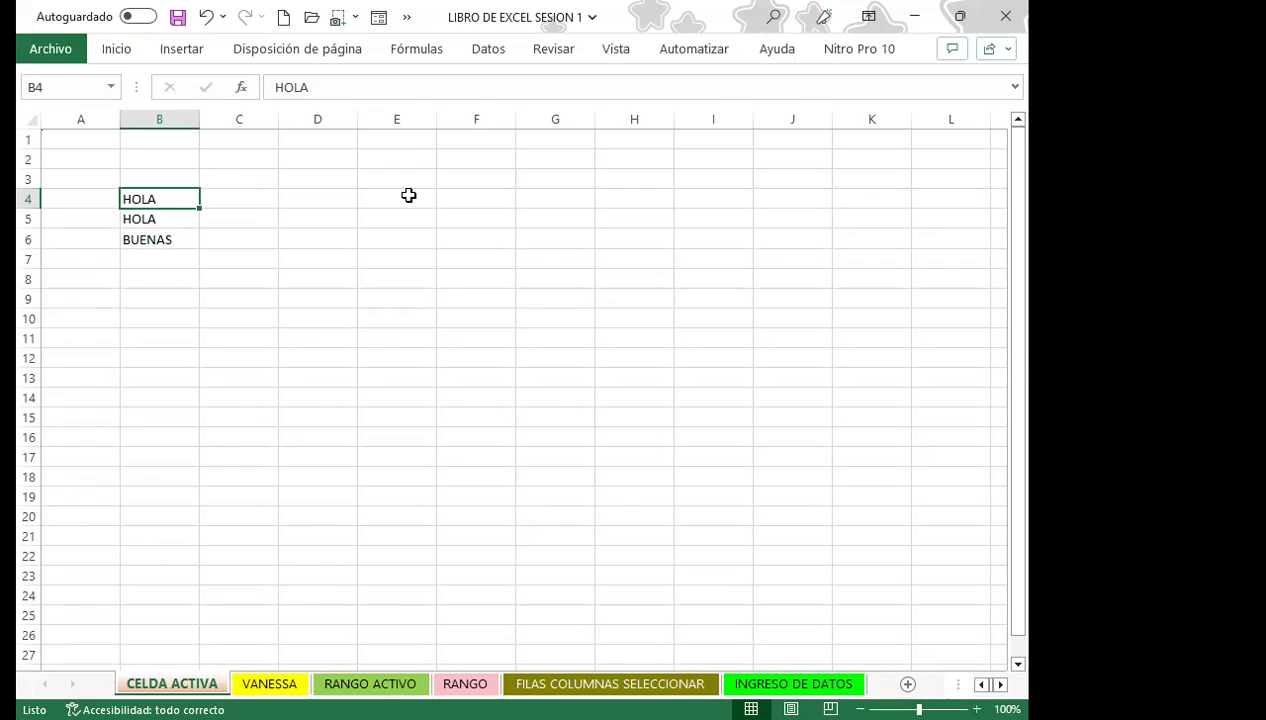
key(ctrl+F1)
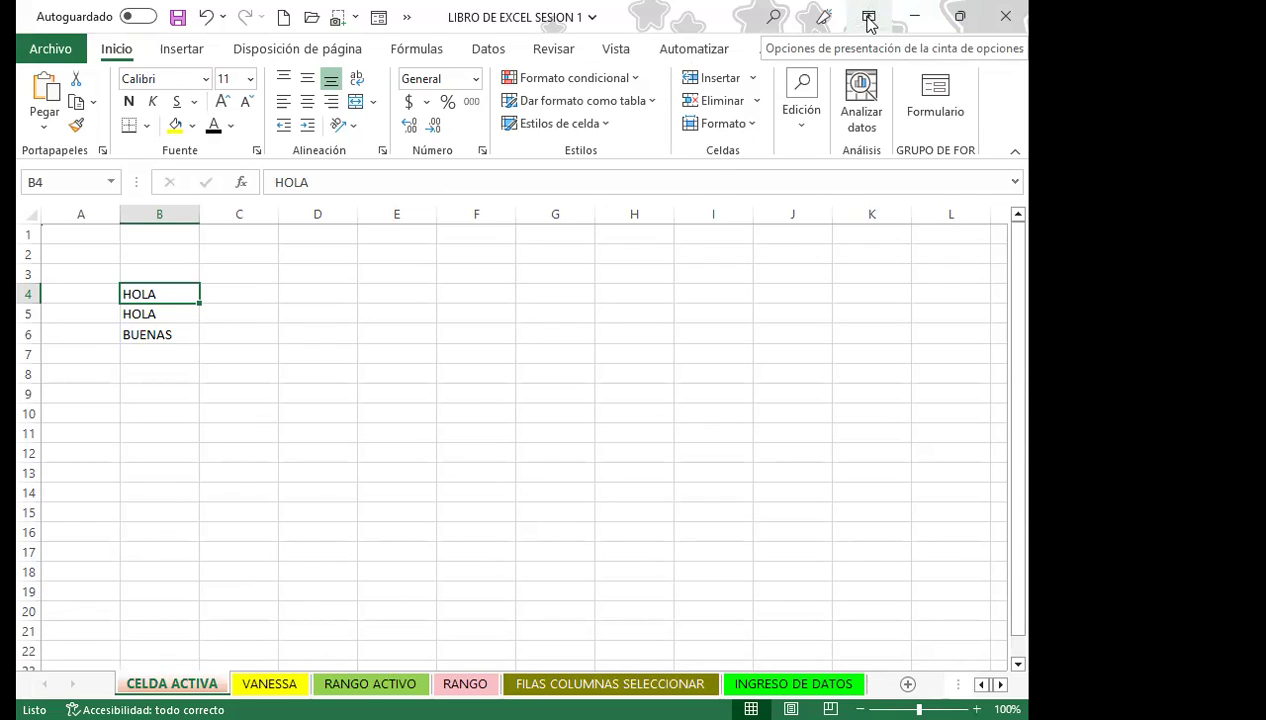
- Auto-hide the ribbon, fill cell B4 yellow, and select cell E12
click(868, 18)
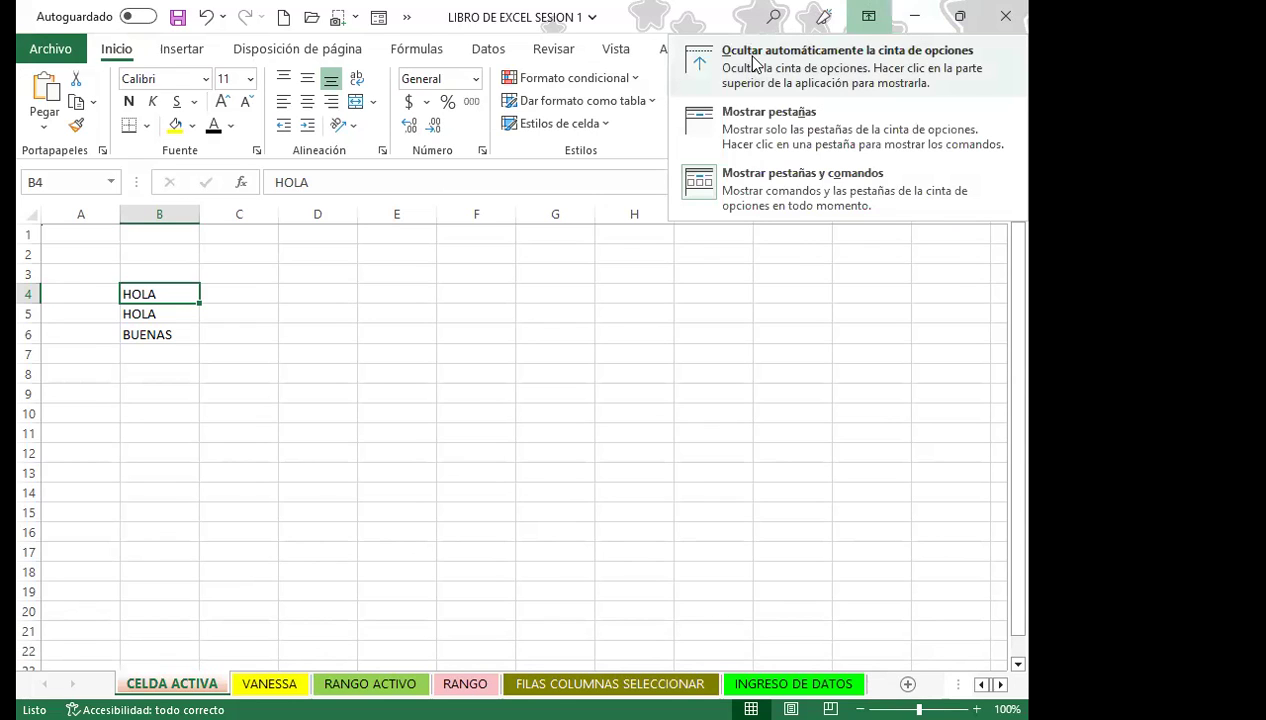
click(755, 63)
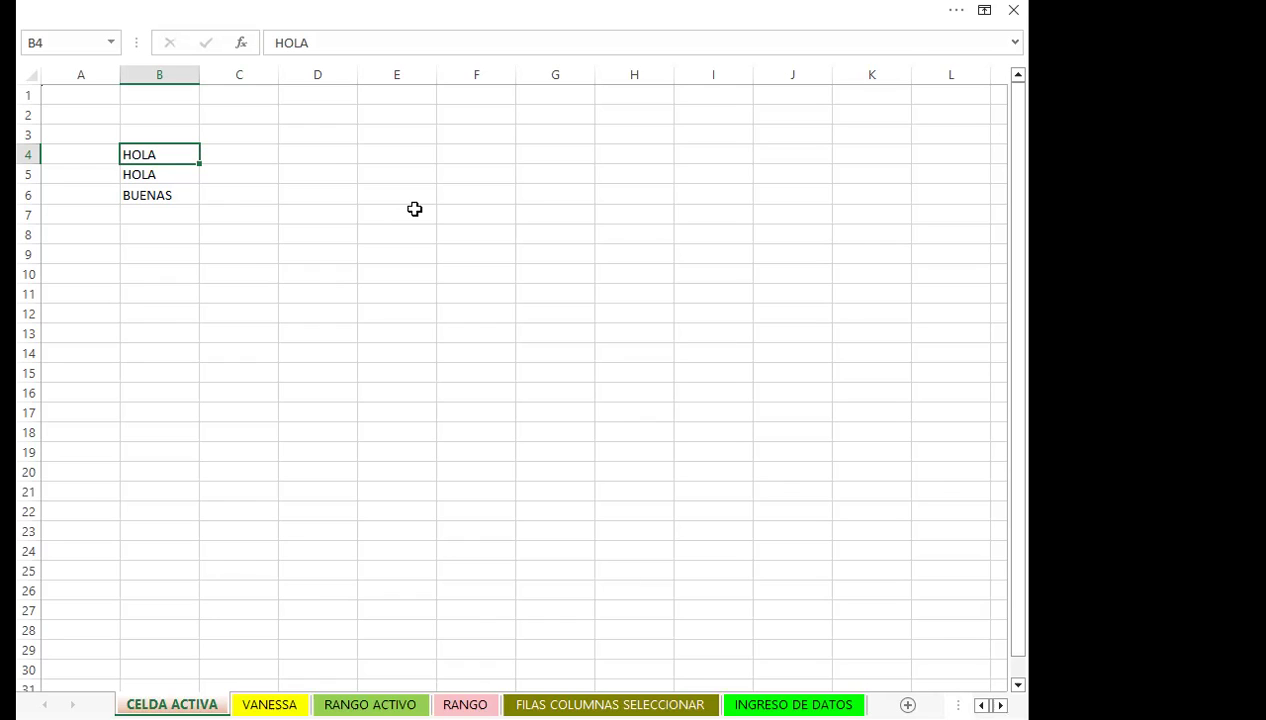
mouse_move(386, 10)
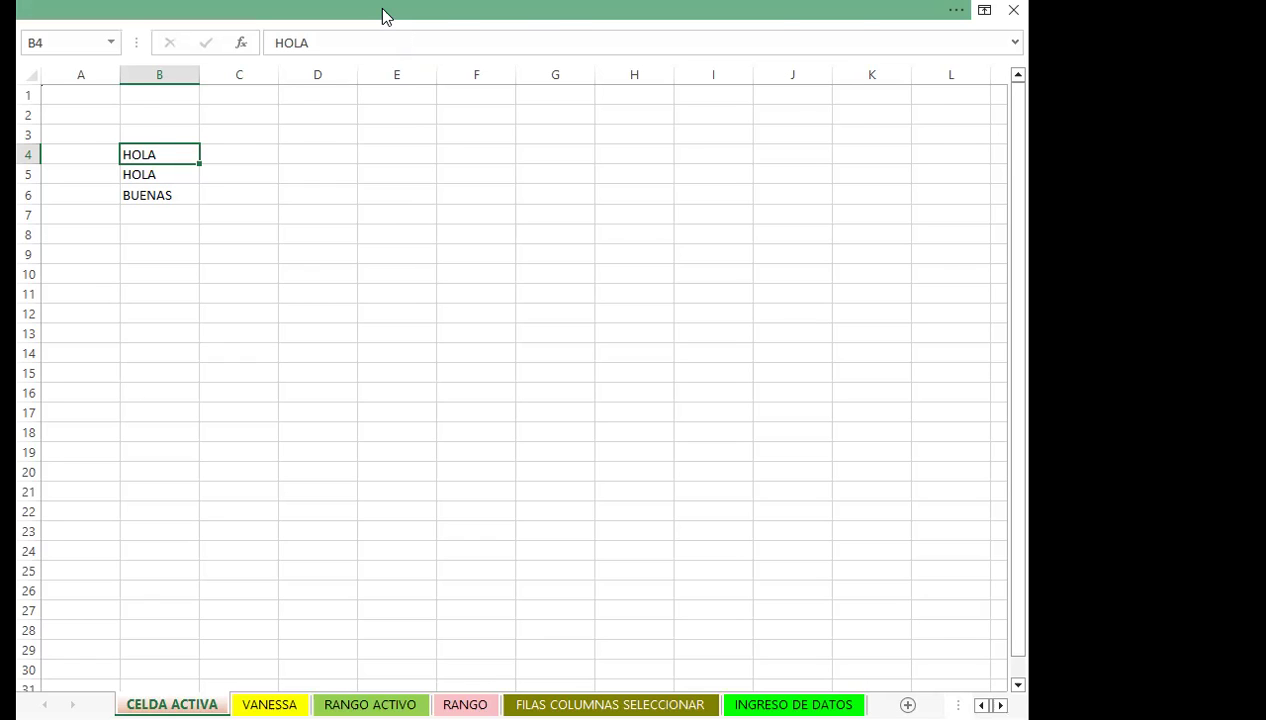
click(385, 15)
click(175, 125)
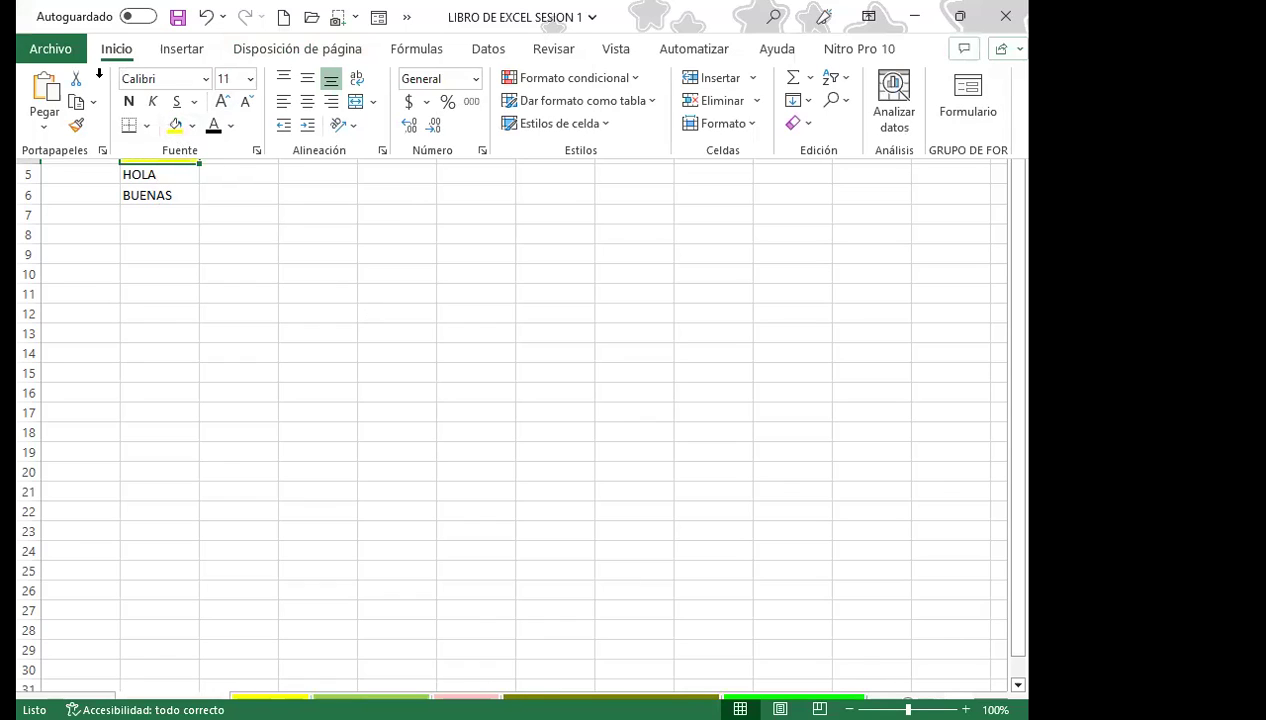
click(396, 313)
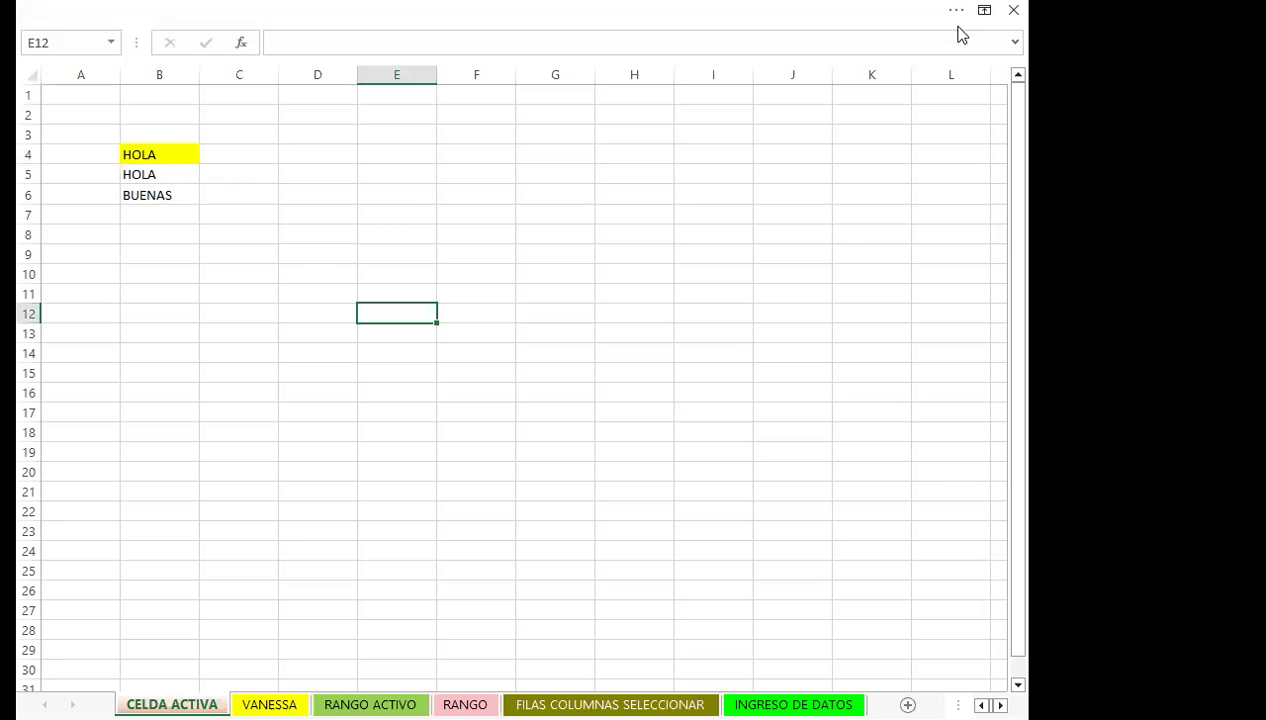
- Show ribbon tabs only, re-expand with Ctrl+F1, then collapse it from the Insertar tab
mouse_move(957, 13)
click(872, 20)
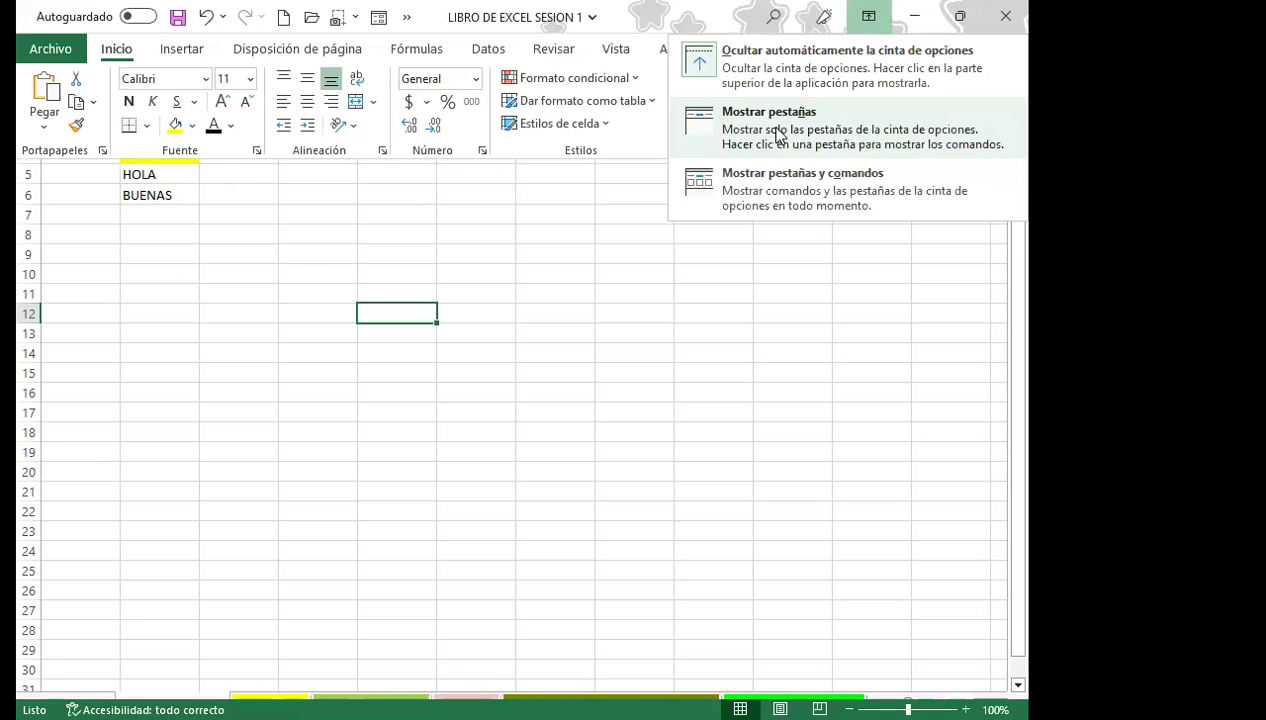
click(779, 132)
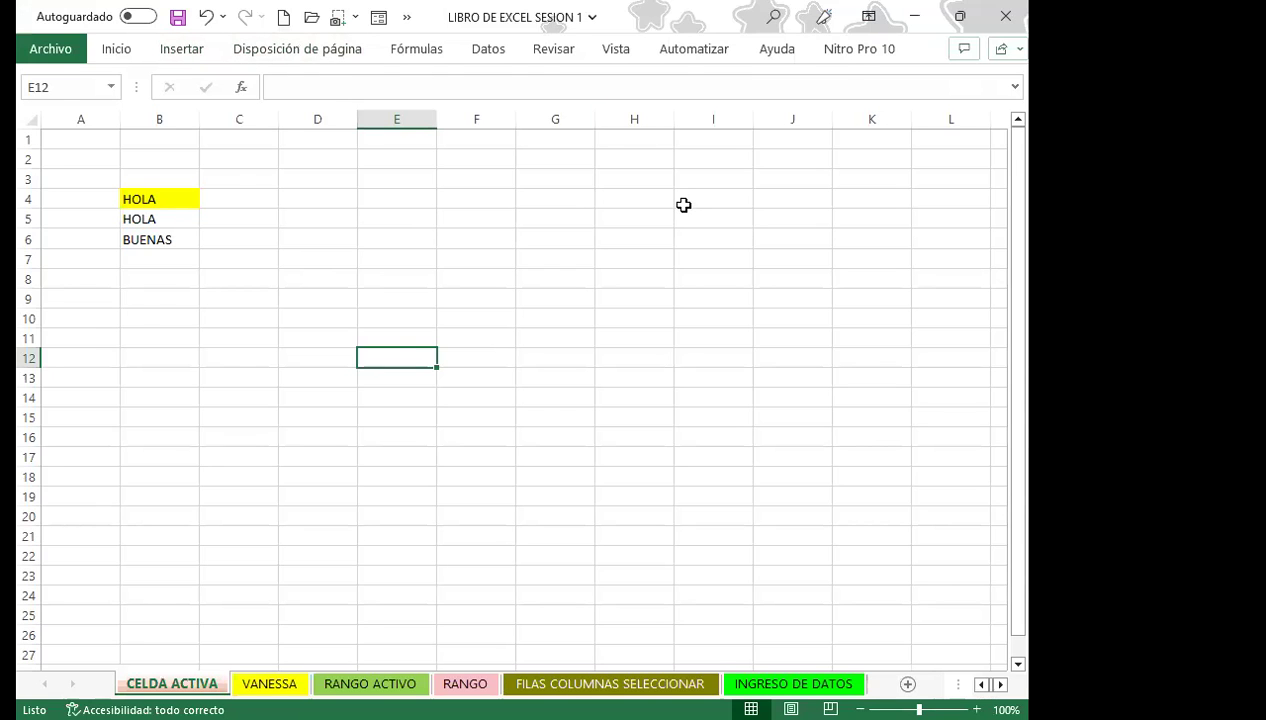
key(ctrl+F1)
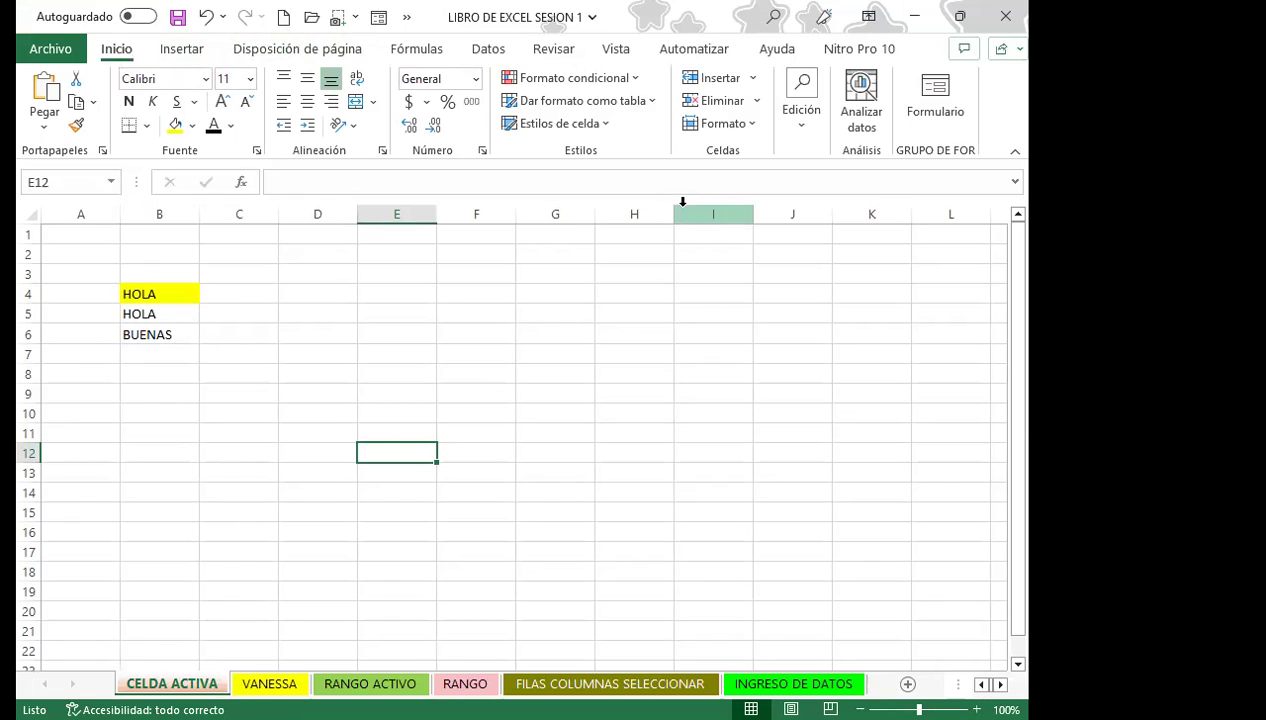
click(178, 50)
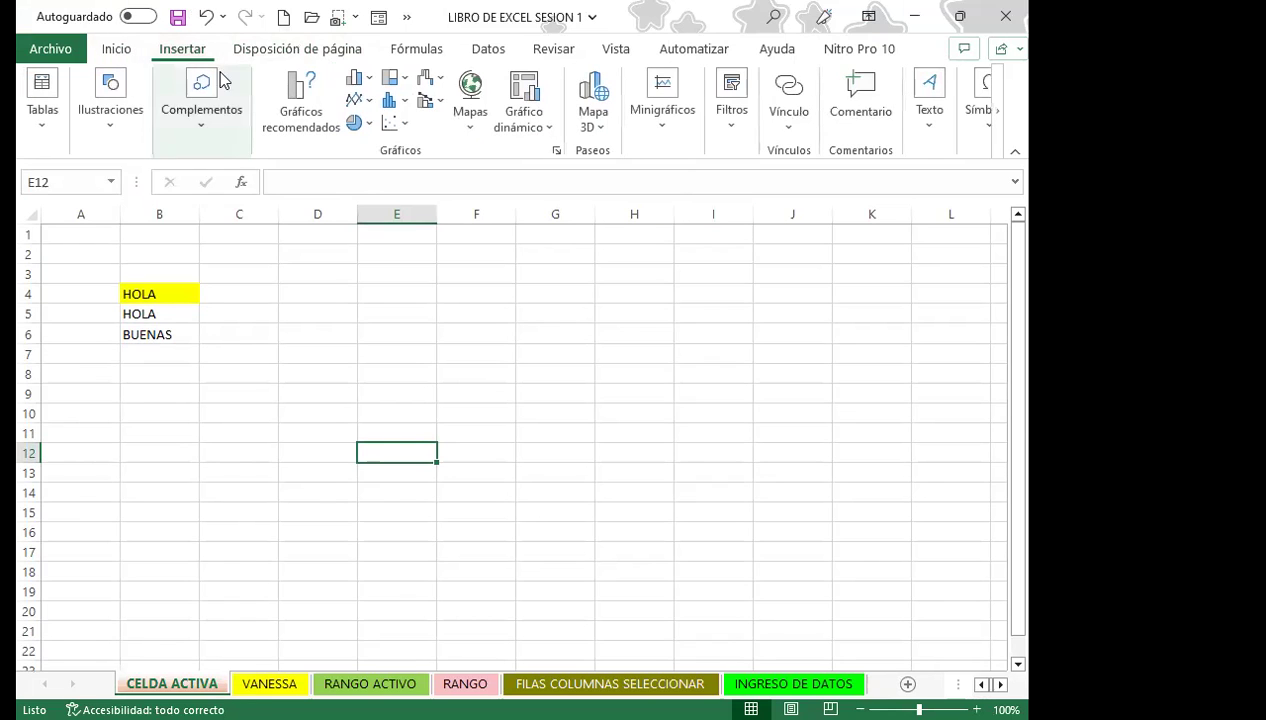
double_click(196, 54)
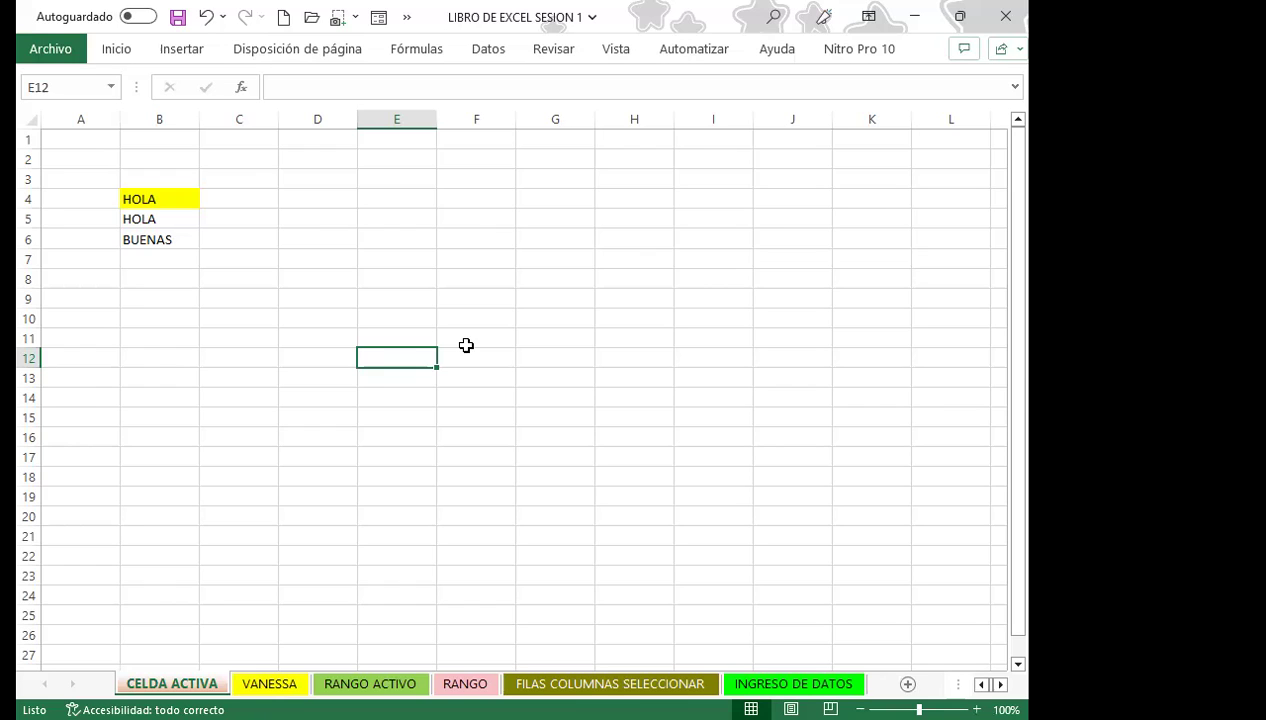
- Move the active cell and jump to the next sheet, VANESSA, with Ctrl+Page Down
key(Down)
key(Down)
key(Down)
key(Left)
key(Left)
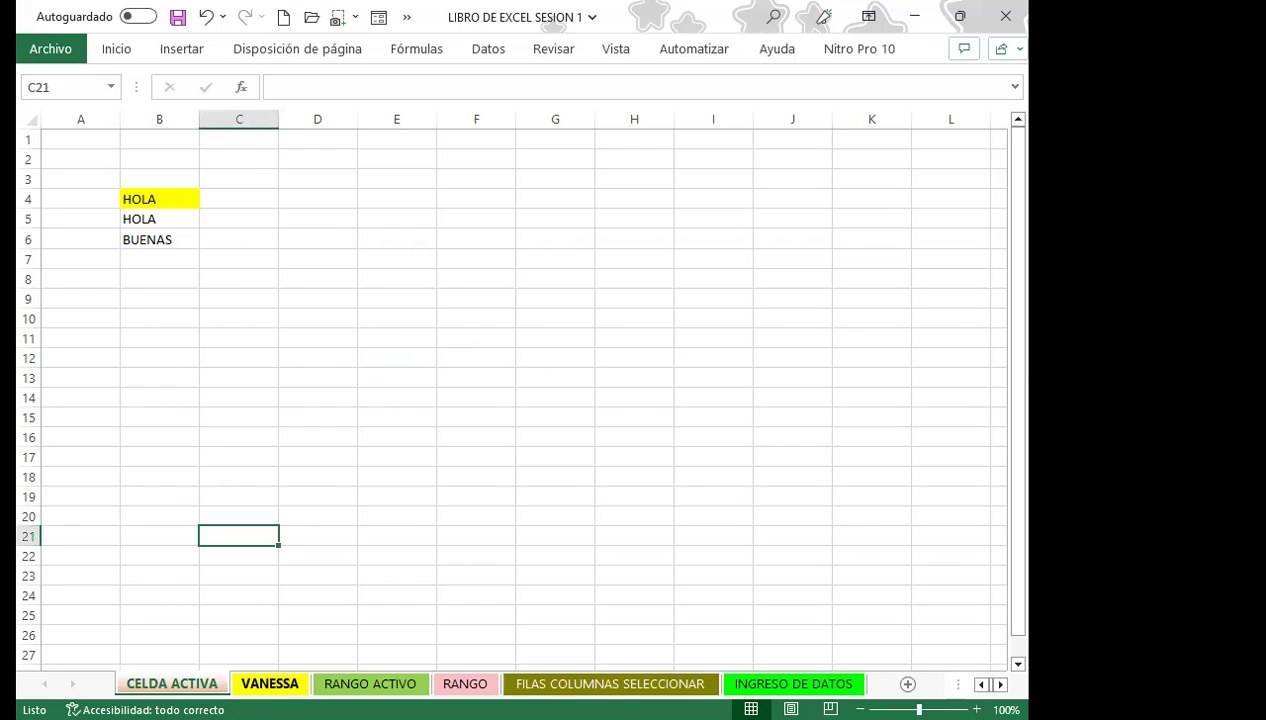
key(ctrl+Page_Down)
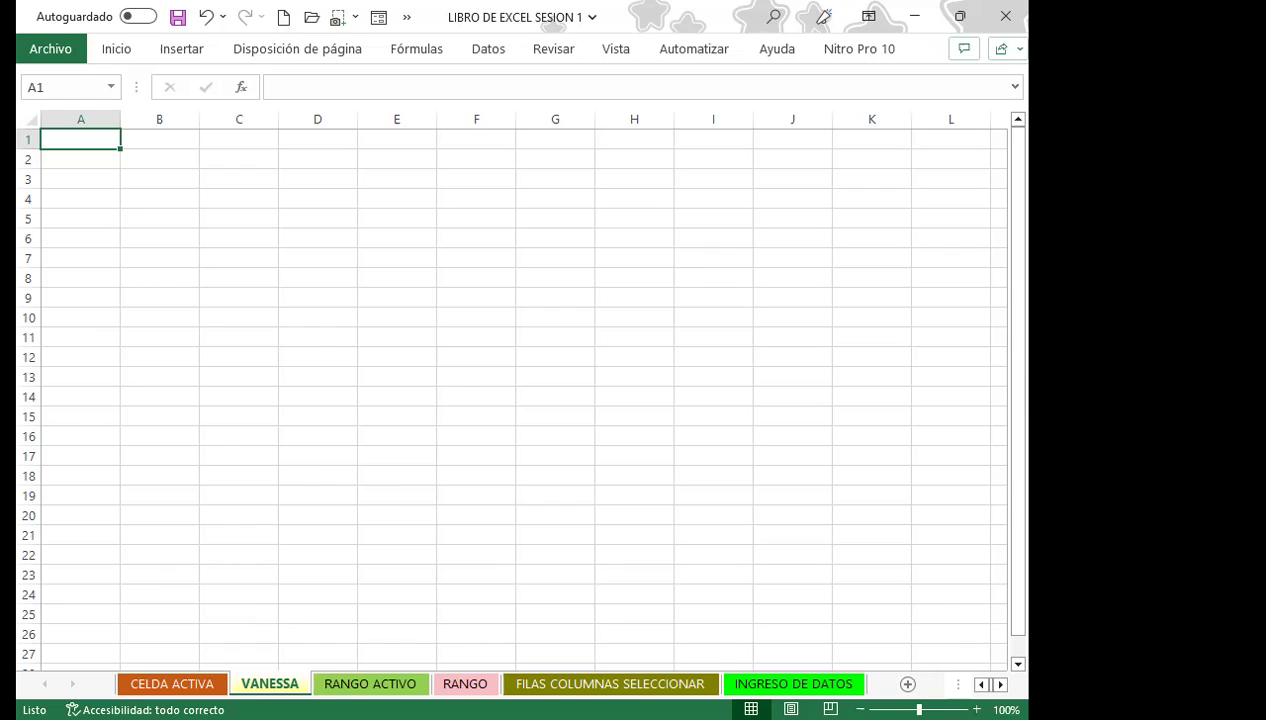
- Hide the VANESSA sheet with Ocultar and go to the INGRESO DE DATOS sheet
right_click(269, 683)
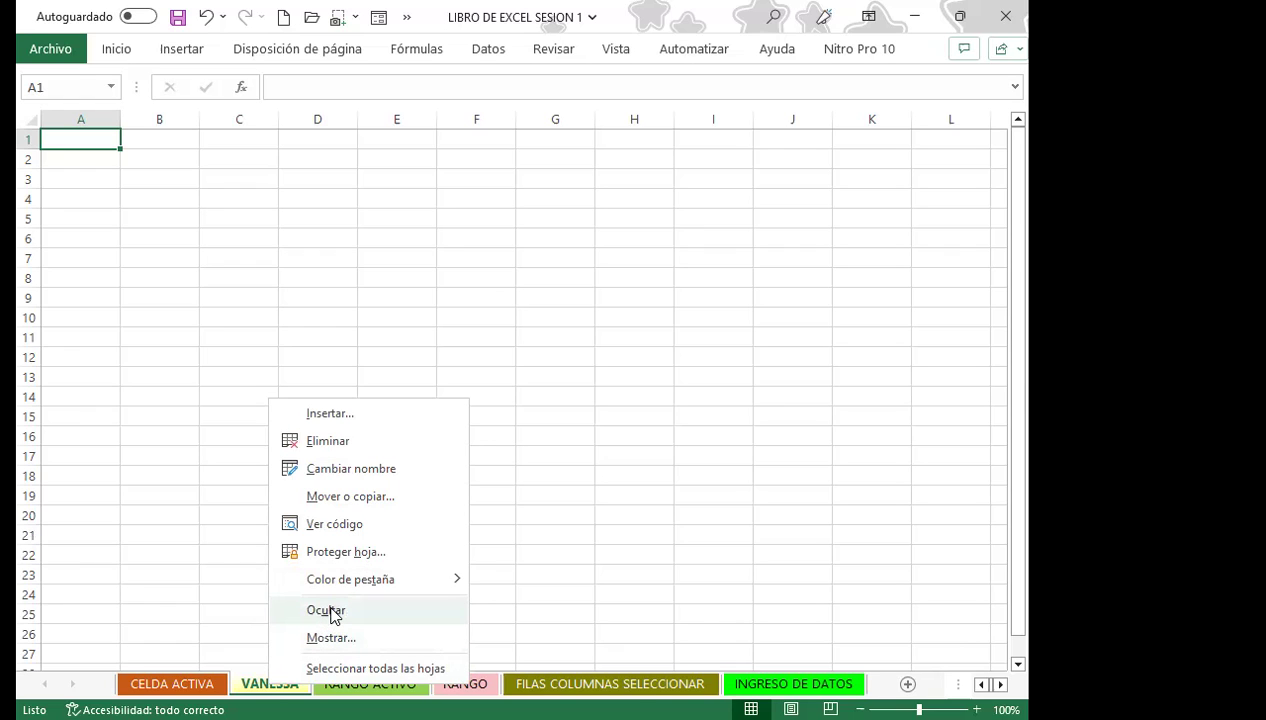
click(326, 610)
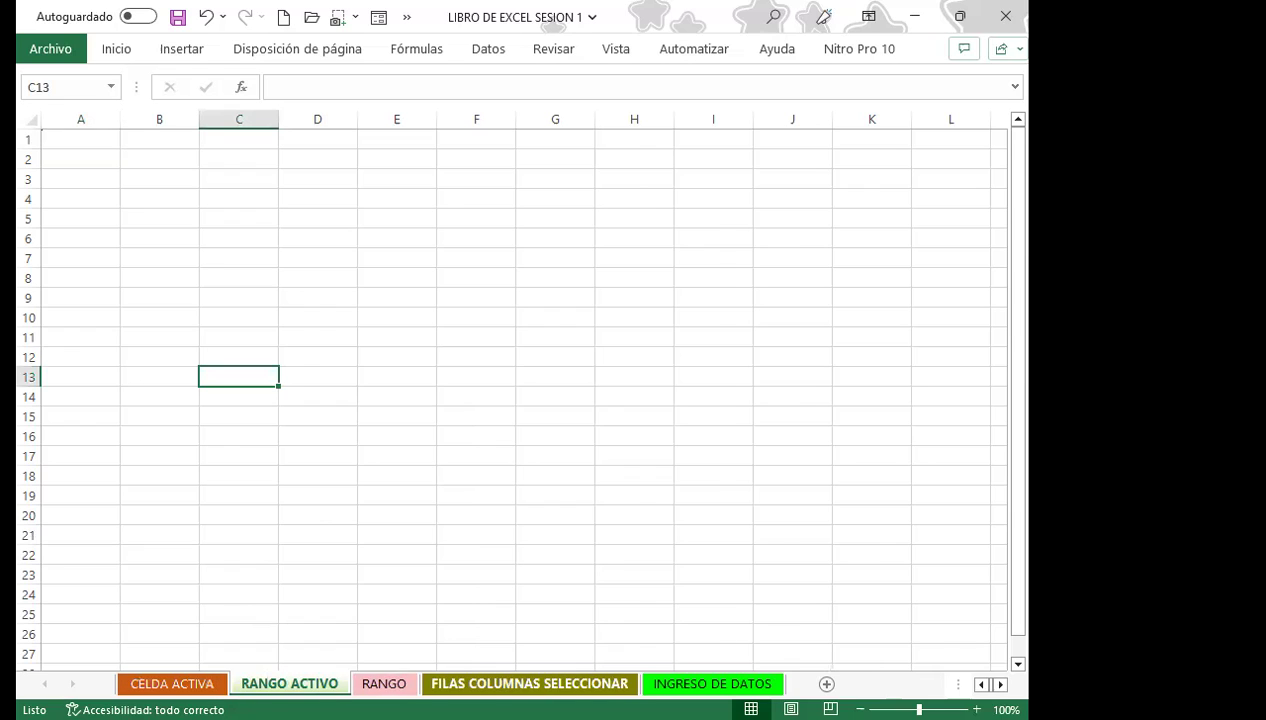
click(712, 683)
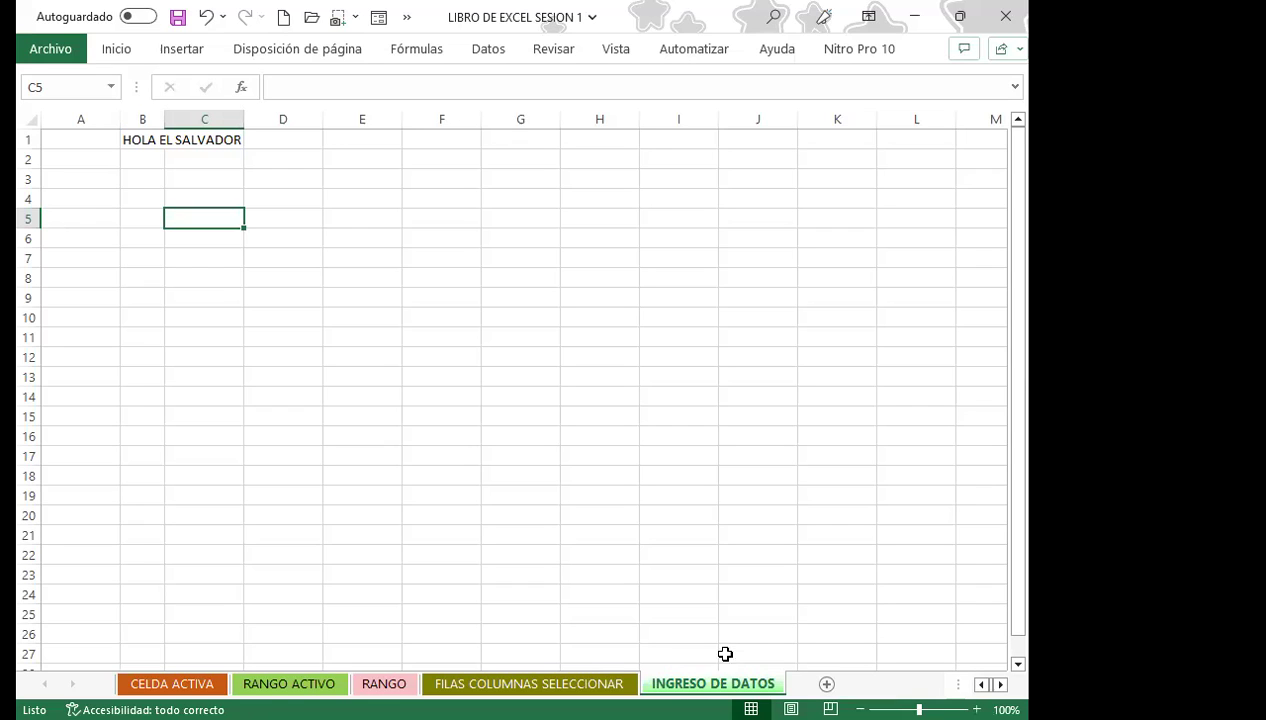
- Unhide VANESSA through the sheet tab's Mostrar list
right_click(673, 685)
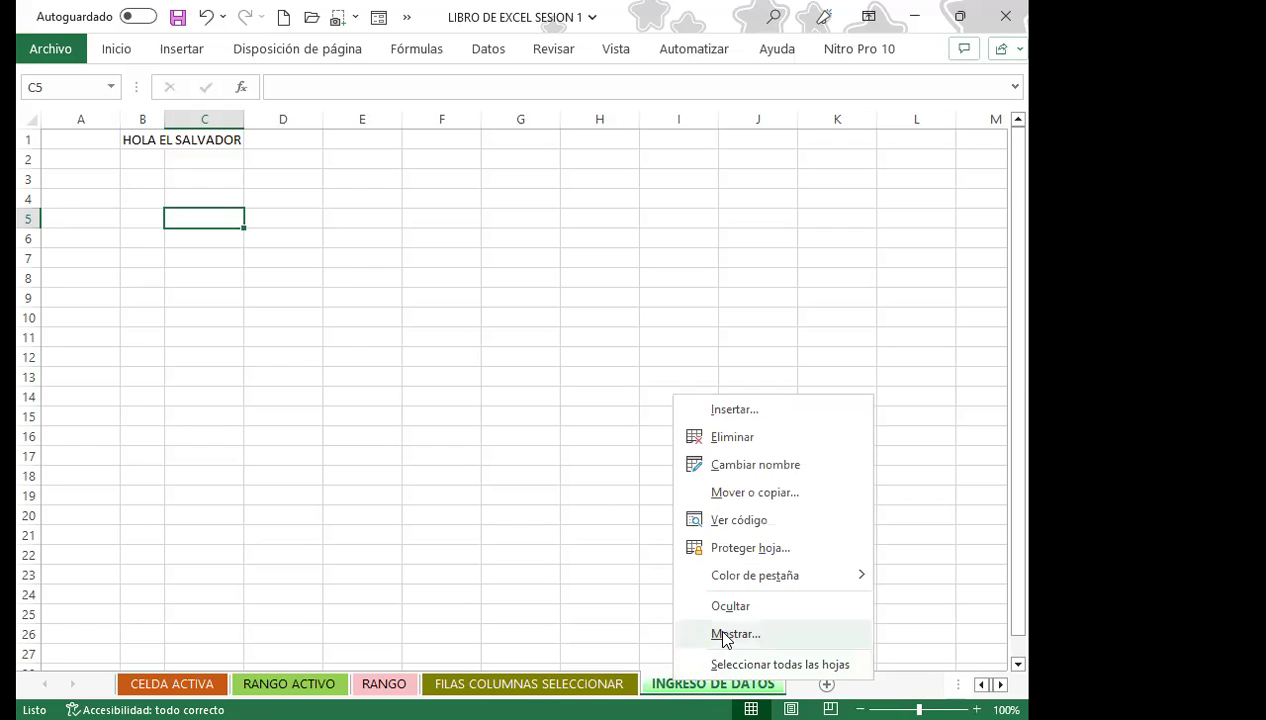
click(683, 638)
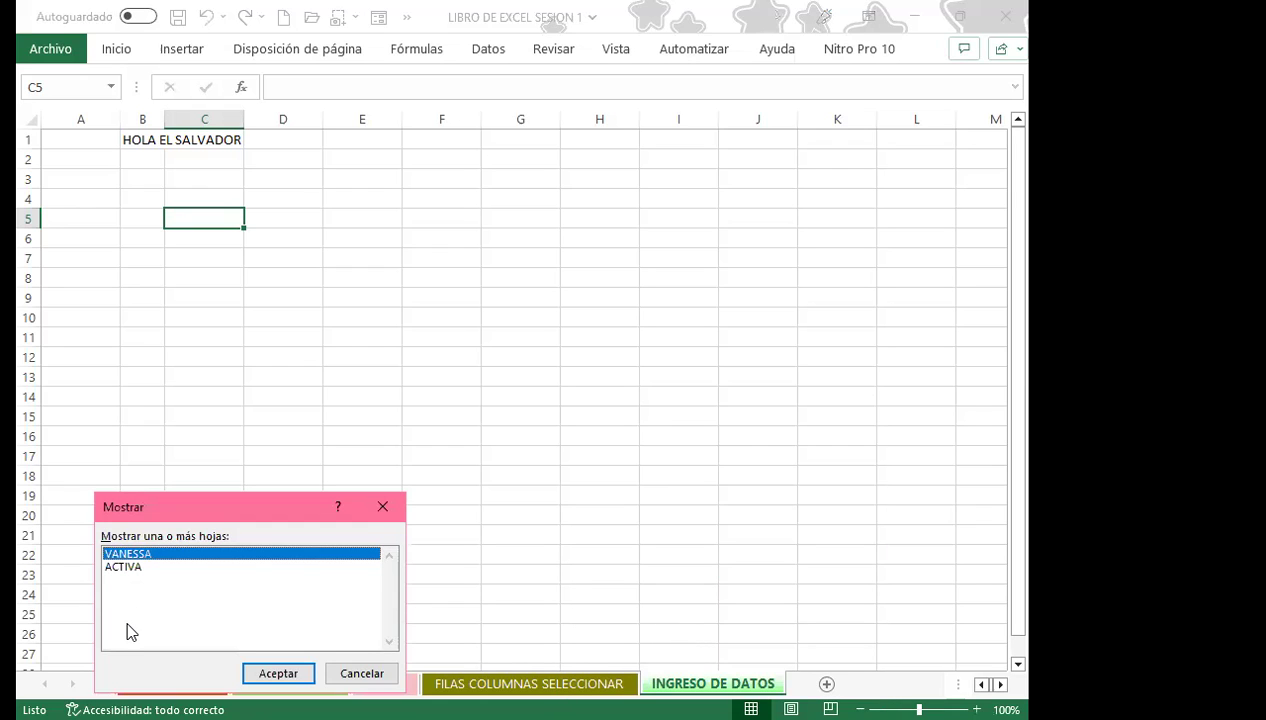
click(275, 675)
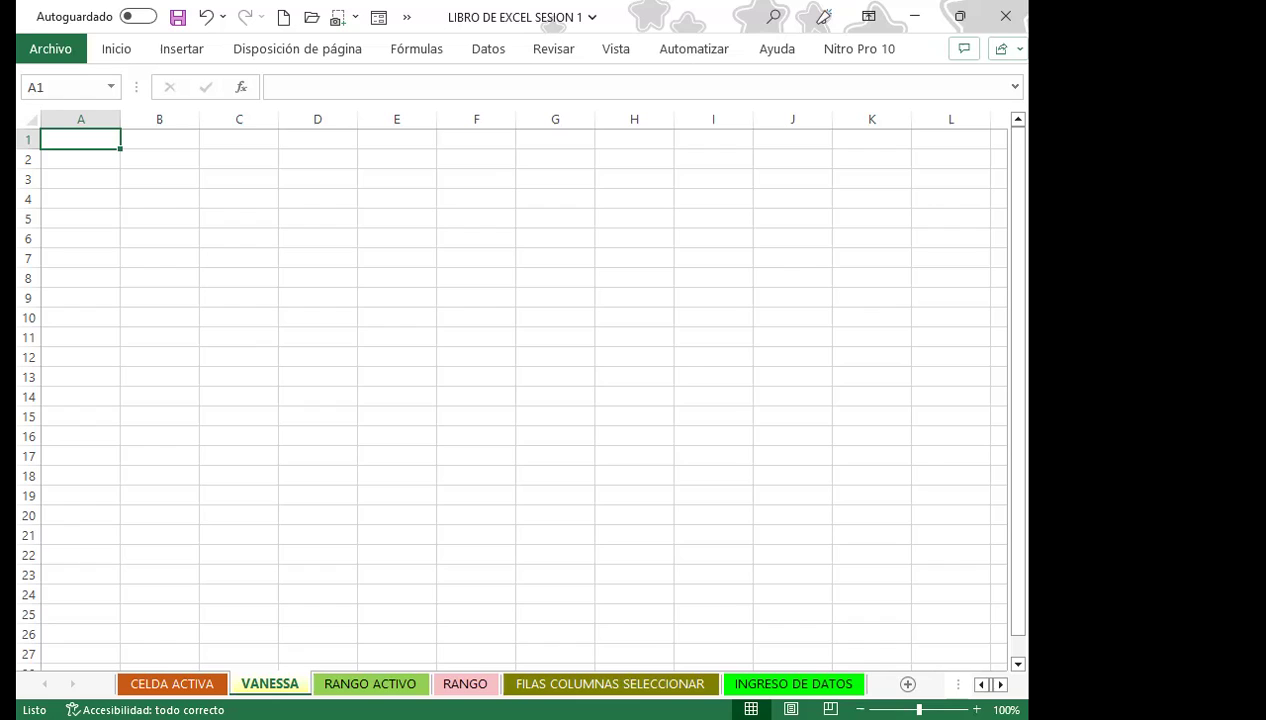
- Drag the VANESSA tab to the last position, hide it, and return to CELDA ACTIVA
drag(270, 686, 879, 686)
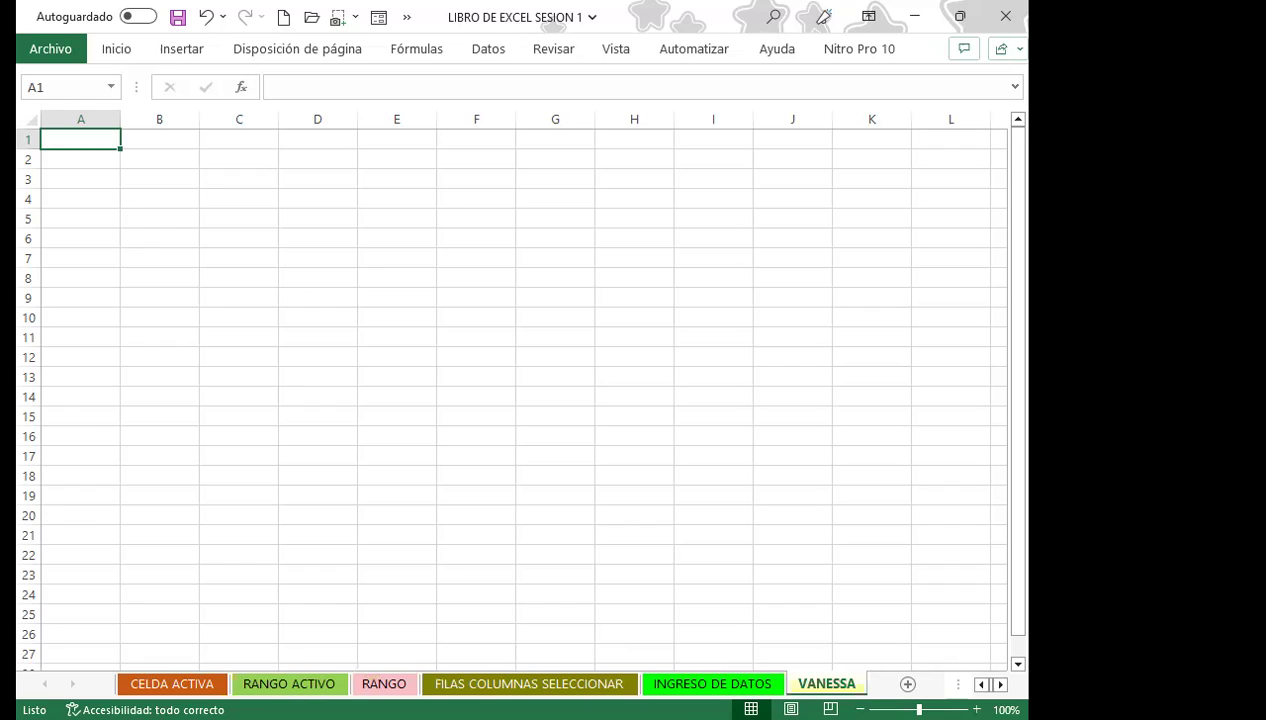
right_click(826, 687)
click(872, 605)
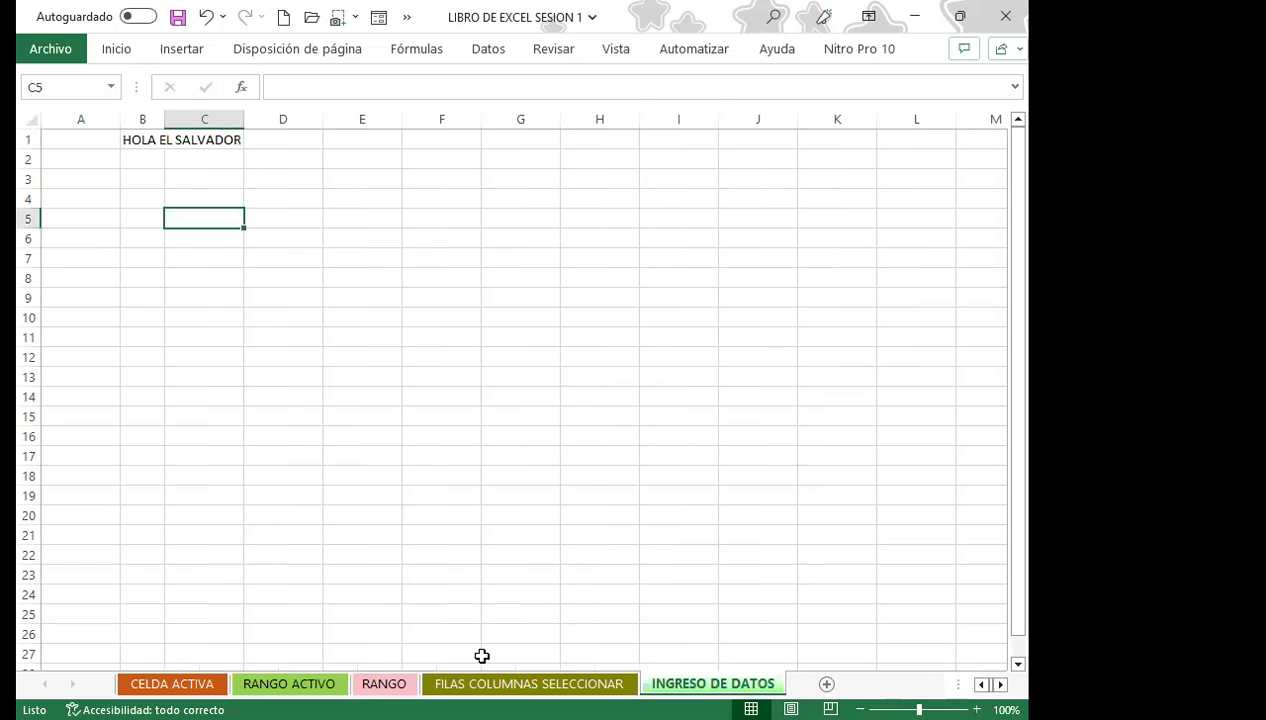
click(172, 683)
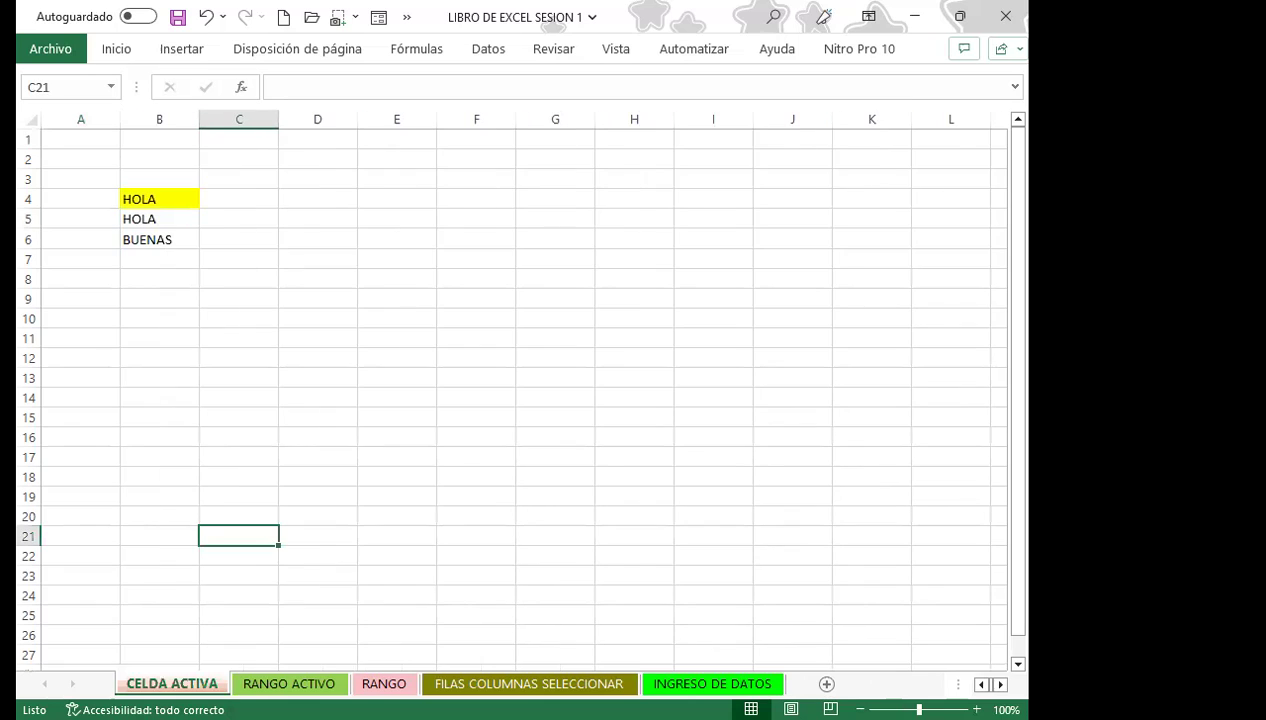
- Unhide VANESSA again from the CELDA ACTIVA tab's Mostrar list
right_click(176, 683)
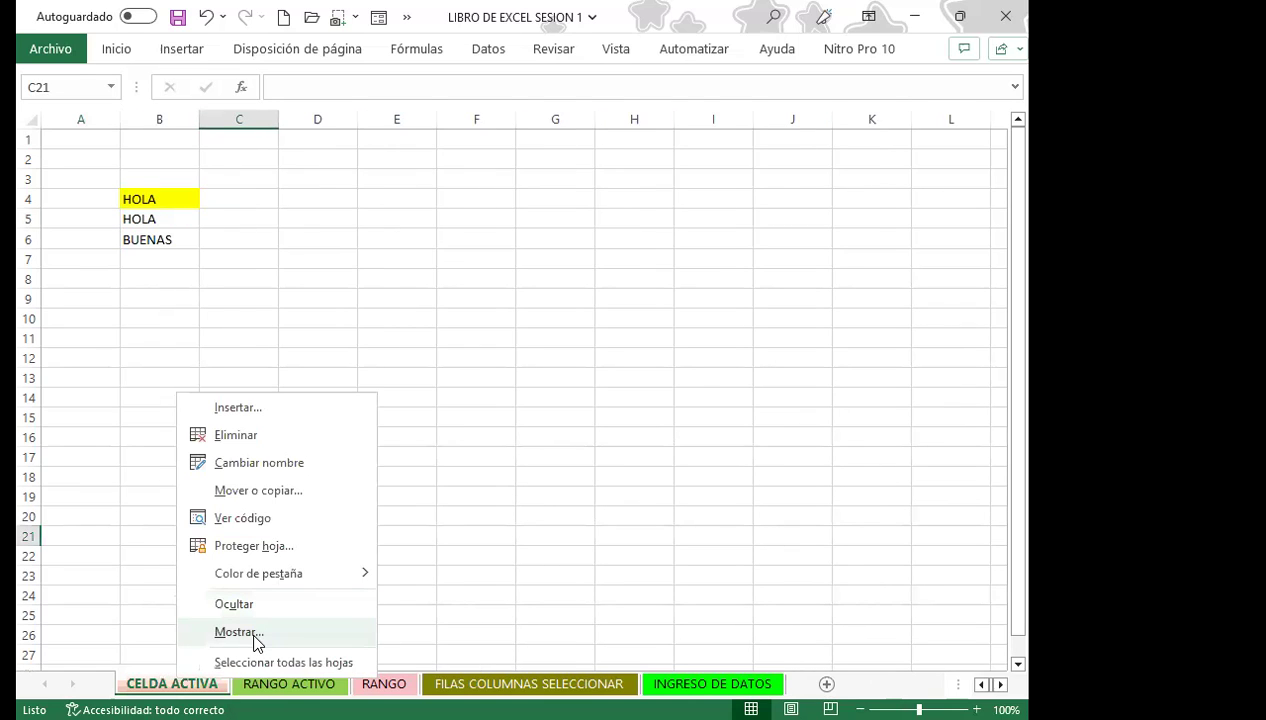
click(254, 632)
click(283, 692)
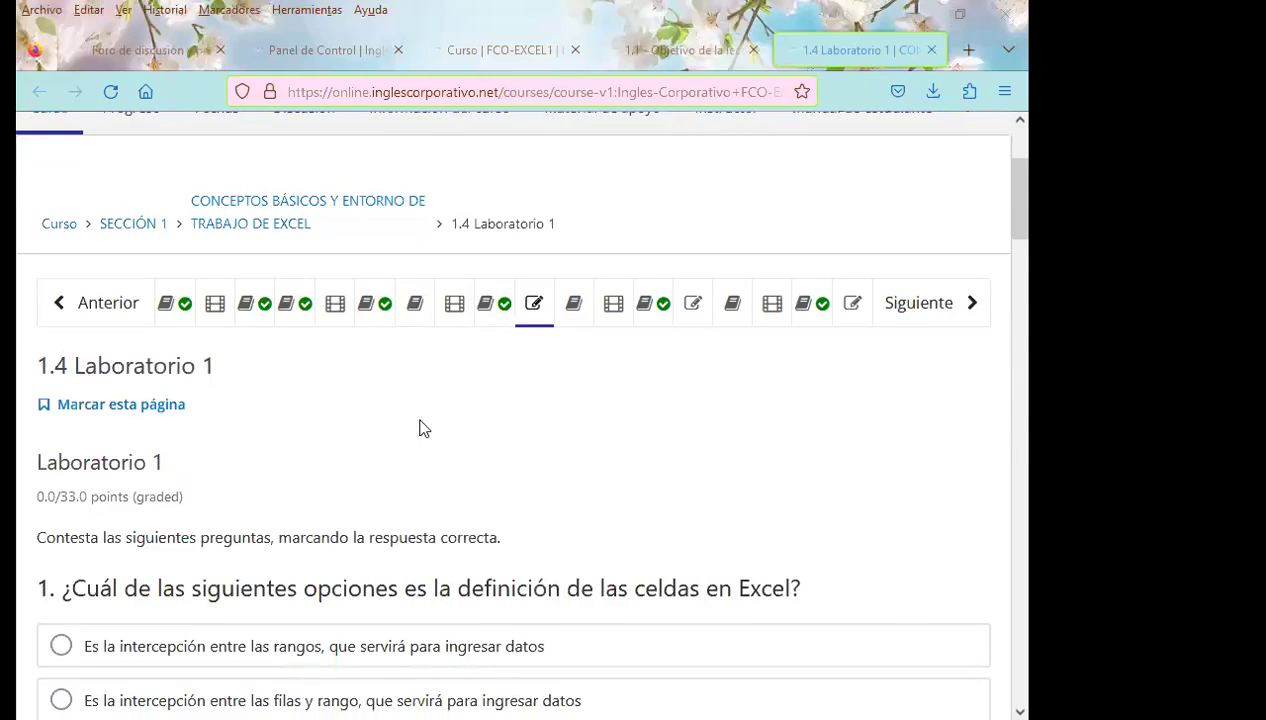
- Go from Laboratorio 1 to the Foro de discusión clase #1 page and view its Excel main-screen question post
click(213, 308)
click(248, 306)
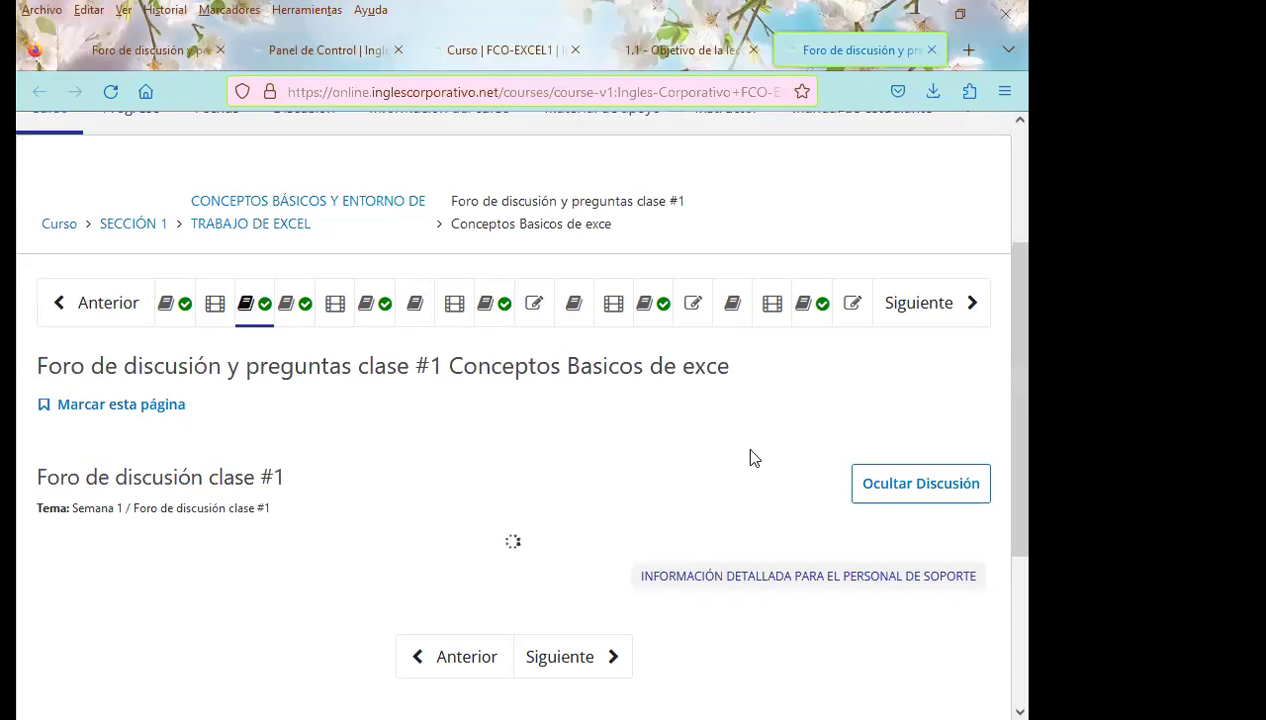
scroll(750, 458, down, 3)
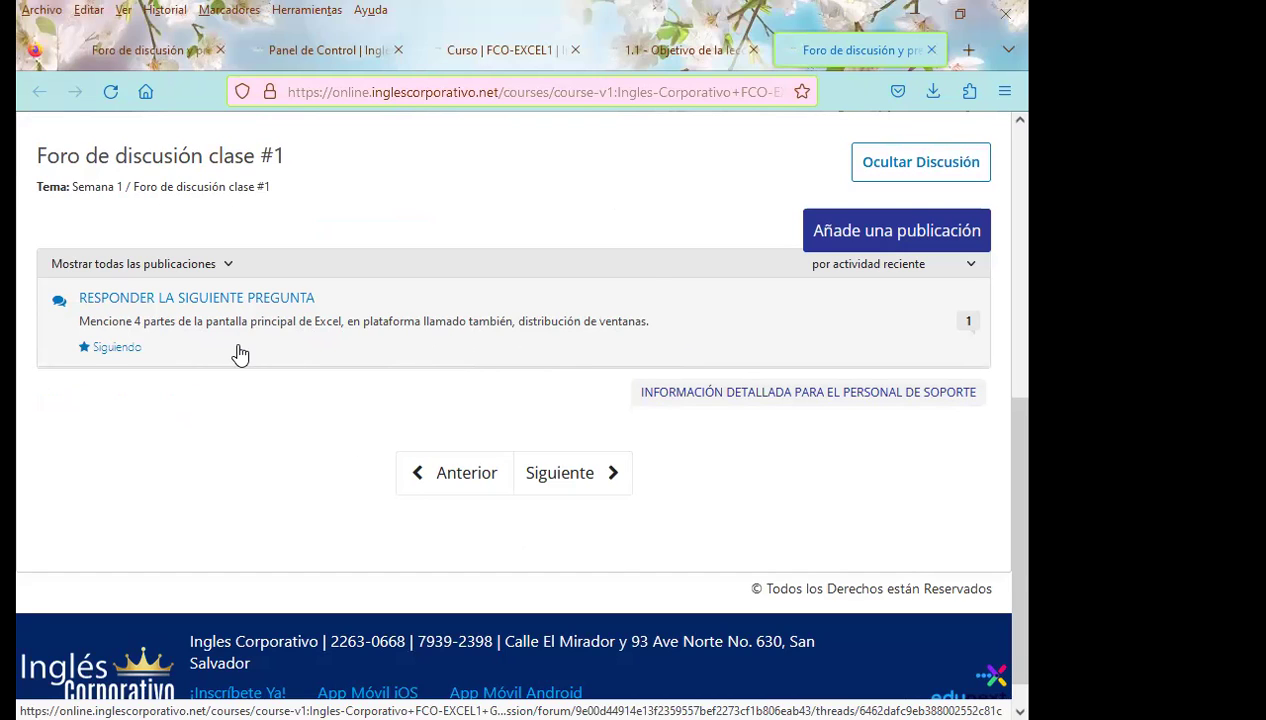
scroll(135, 380, up, 3)
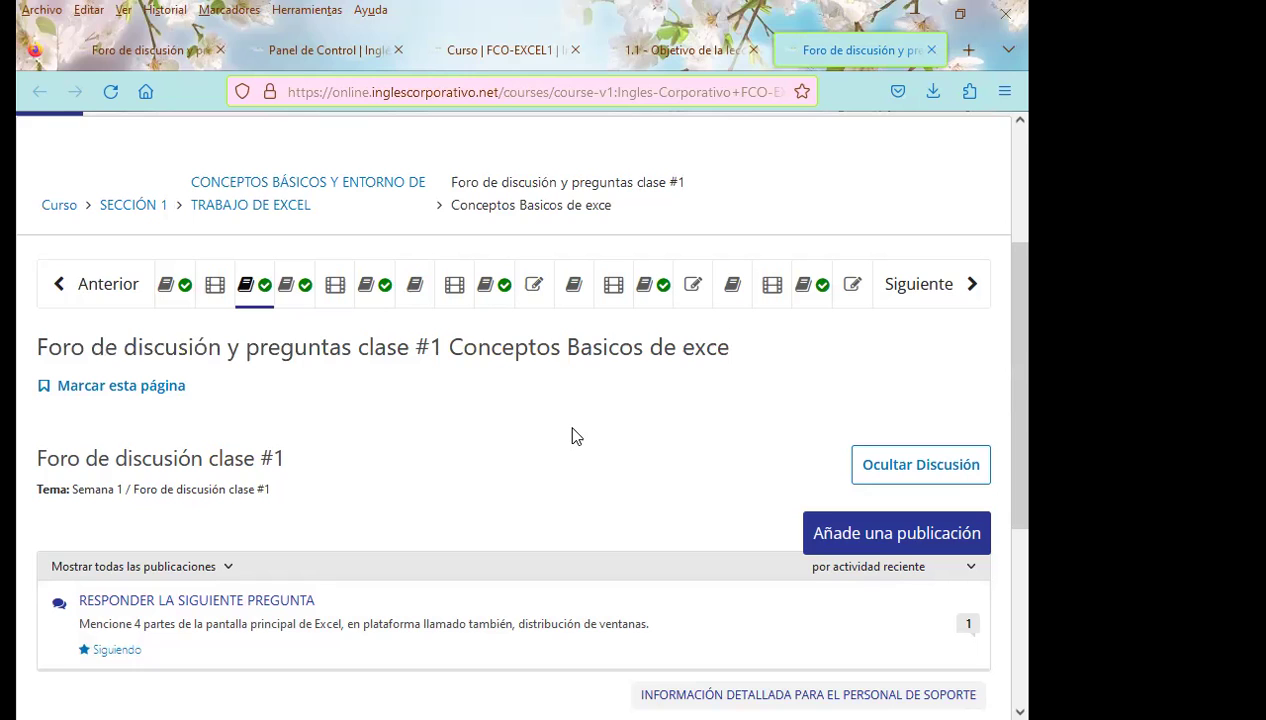
scroll(575, 436, down, 2)
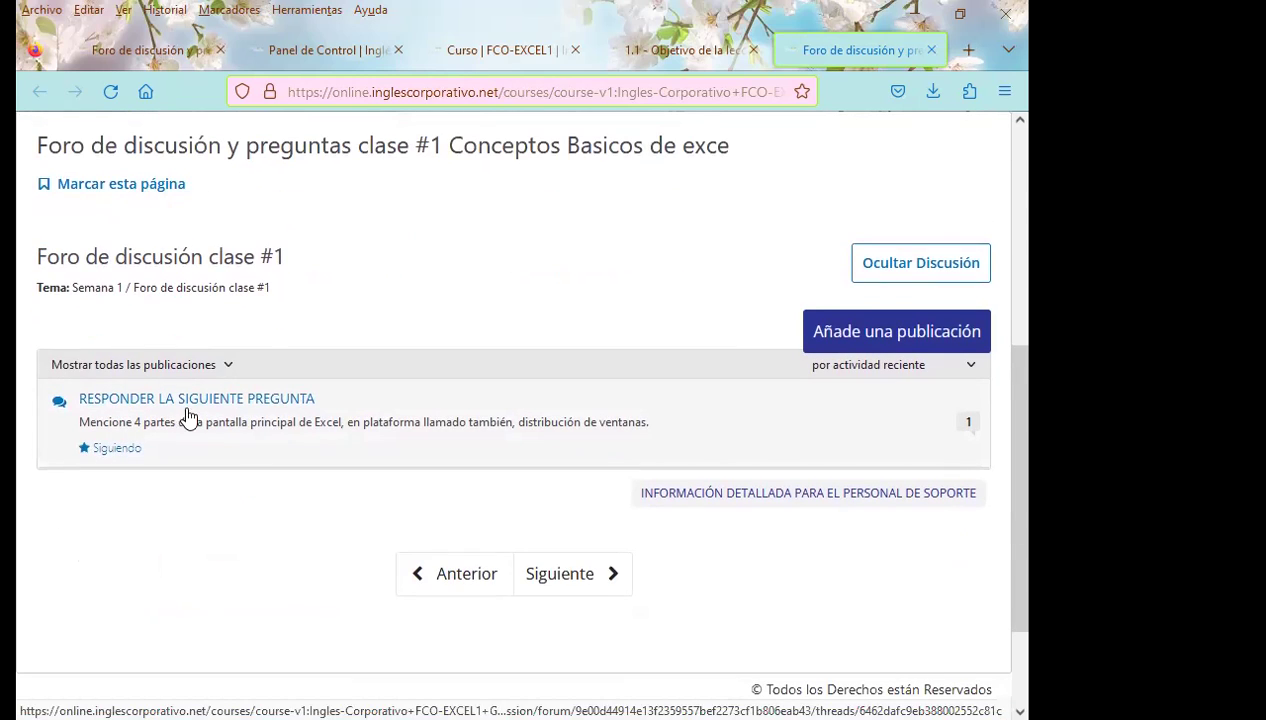